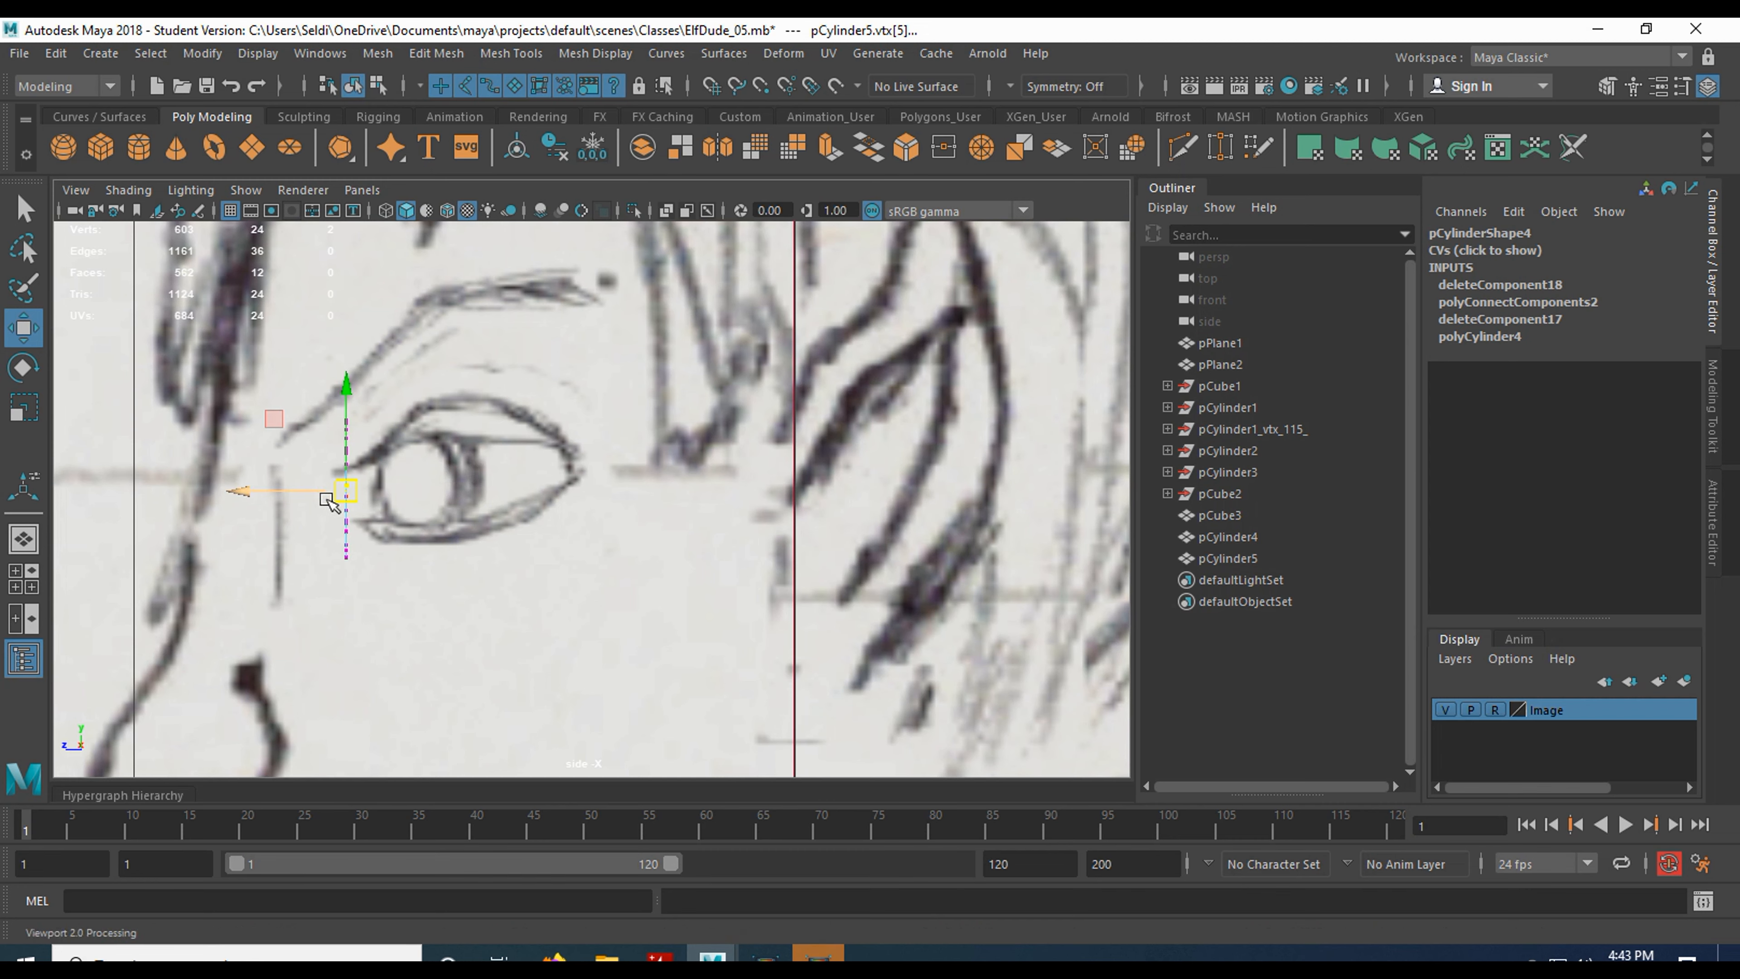
- Push the eye ring's two outer corner vertices back in depth, away from the front of the face
{"action": "left_click_drag", "start_coordinate": [243, 489], "coordinate": [271, 489]}
{"action": "key", "text": "space"}
{"action": "key", "text": "space"}
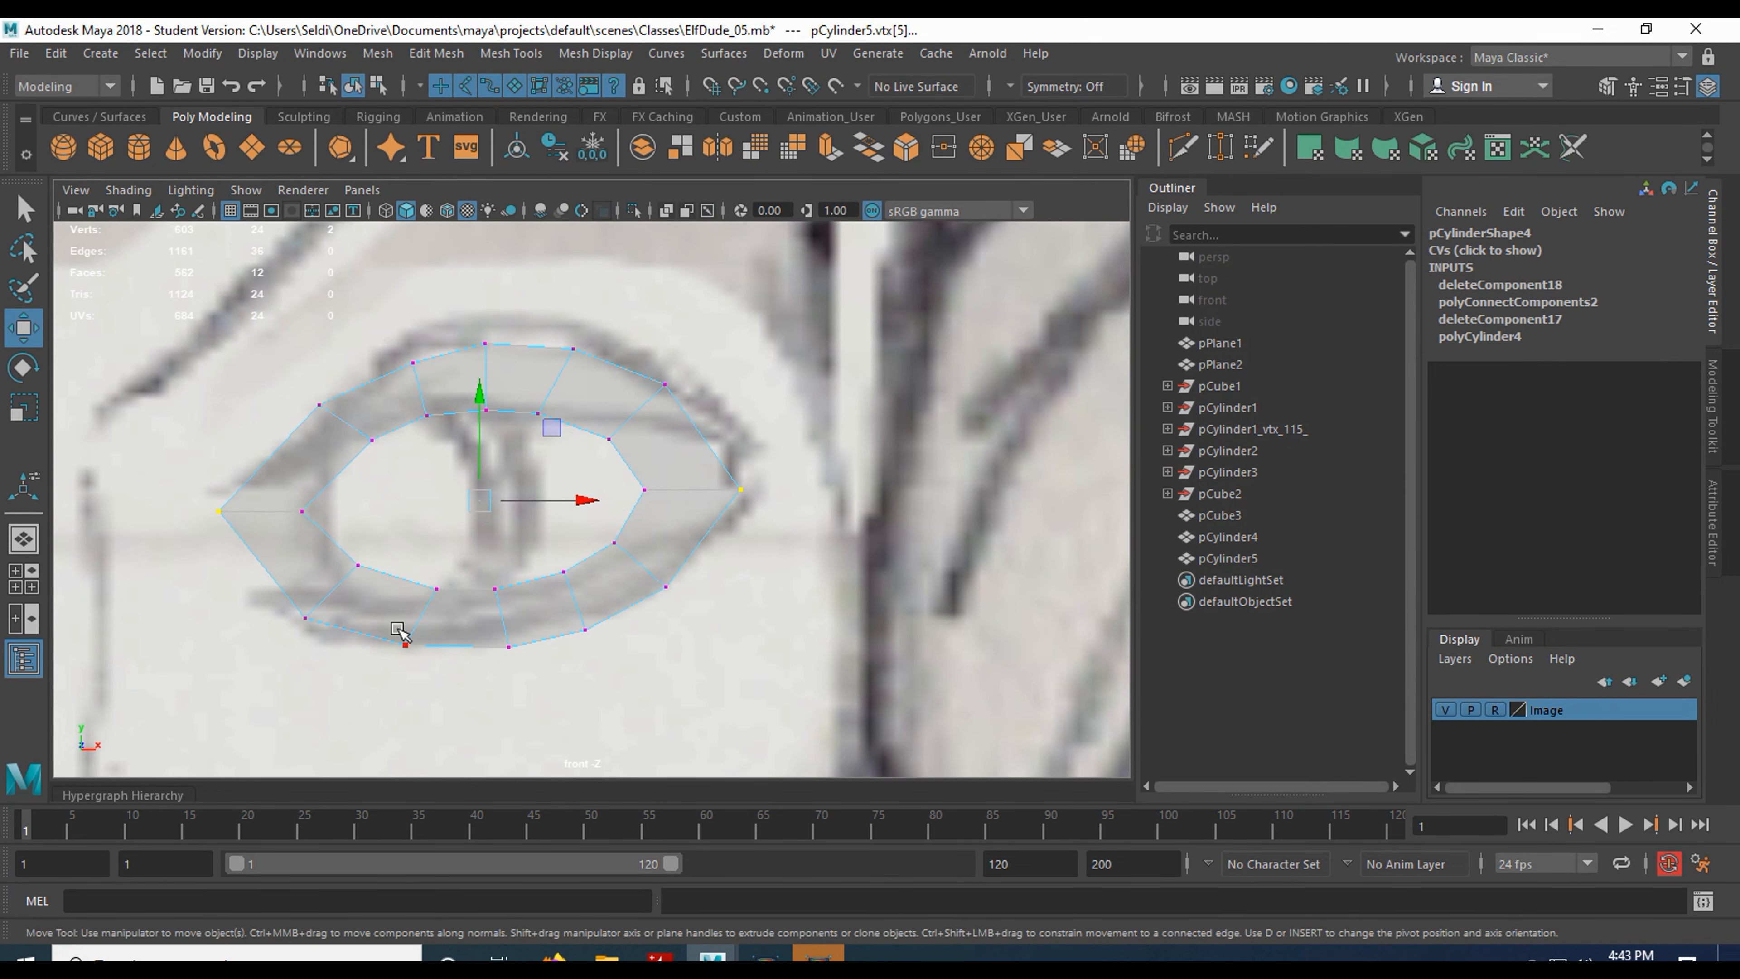
- Select the vertex groups around both ends of the eye ring, excluding the outermost corners, and move them back in depth
{"action": "left_click_drag", "start_coordinate": [305, 452], "coordinate": [384, 645]}
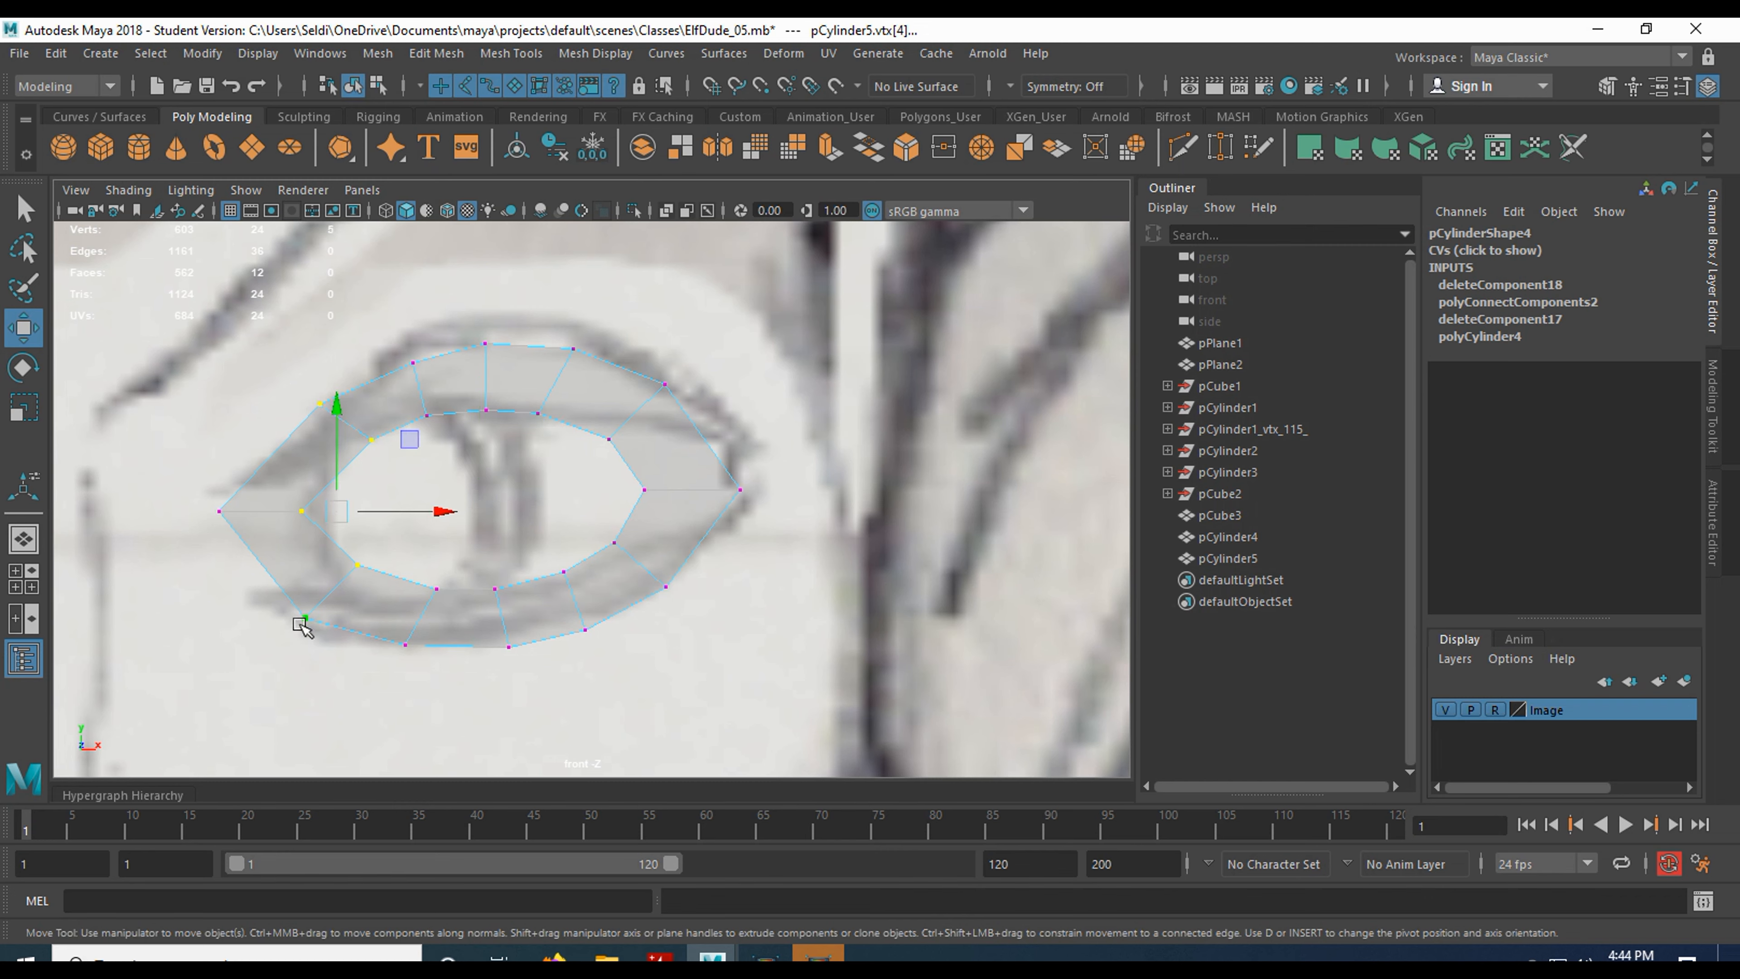
{"action": "left_click_drag", "start_coordinate": [671, 600], "coordinate": [684, 621], "text": "shift"}
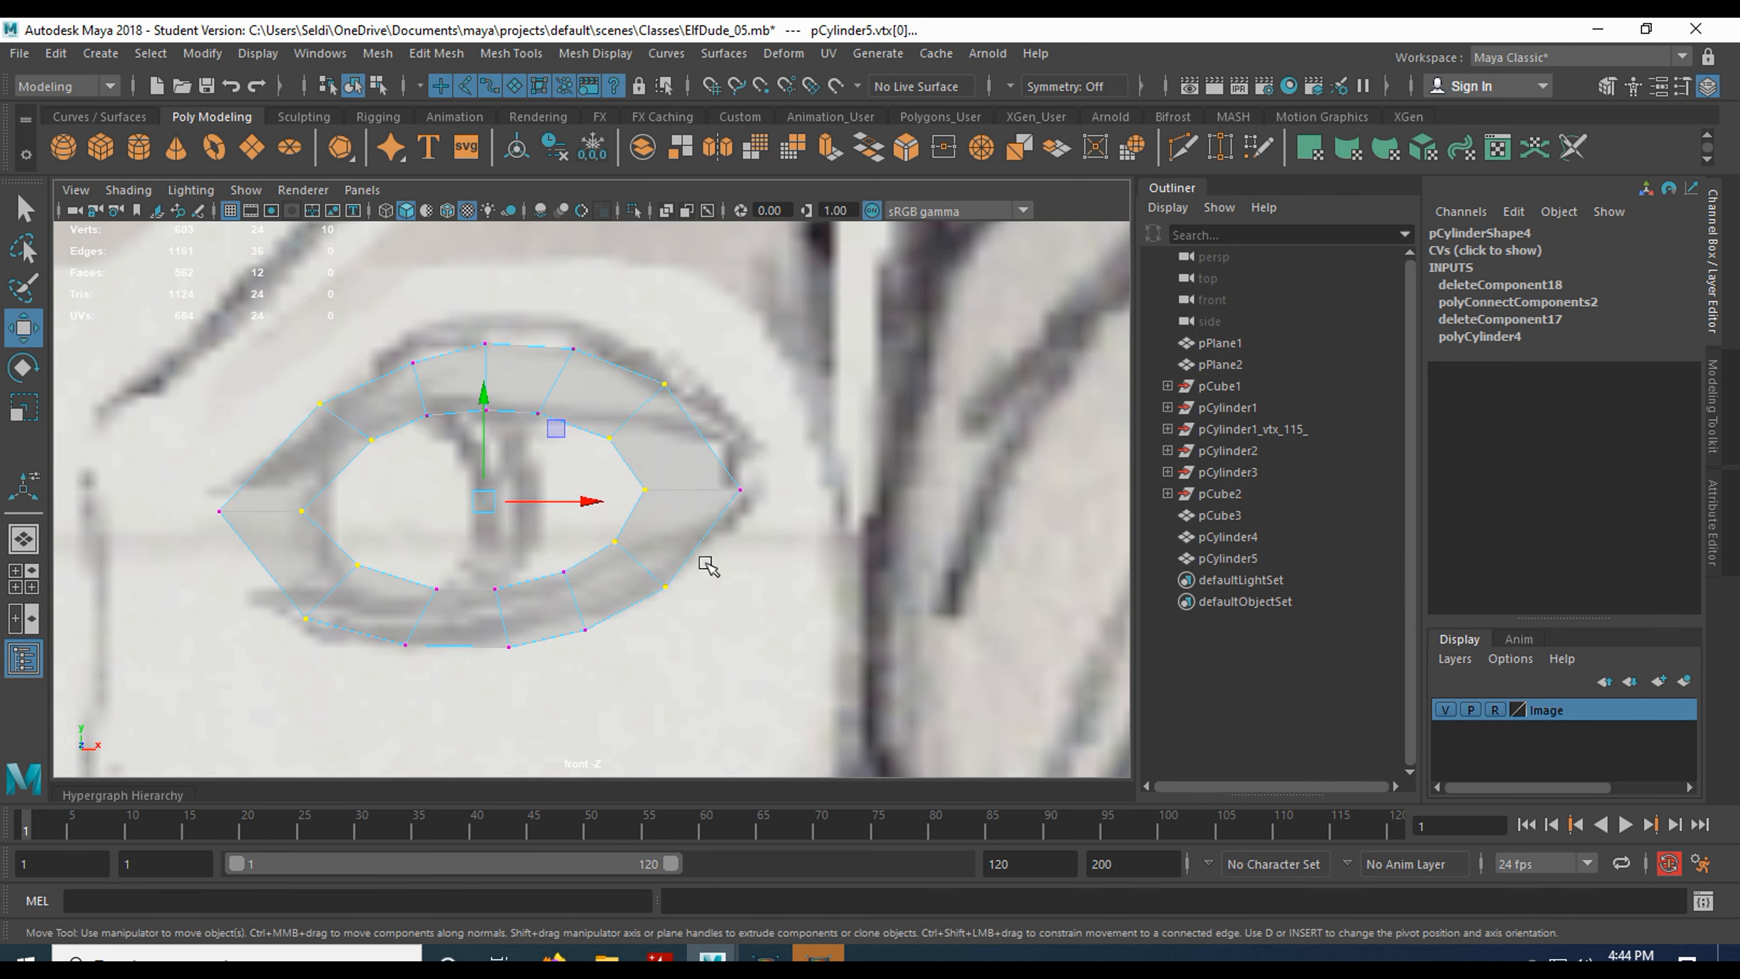
{"action": "key", "text": "space"}
{"action": "key", "text": "space"}
{"action": "mouse_move", "coordinate": [215, 485]}
{"action": "left_mouse_down"}
{"action": "mouse_move", "coordinate": [262, 488]}
{"action": "mouse_move", "coordinate": [245, 488]}
{"action": "left_mouse_up"}
{"action": "key", "text": "space"}
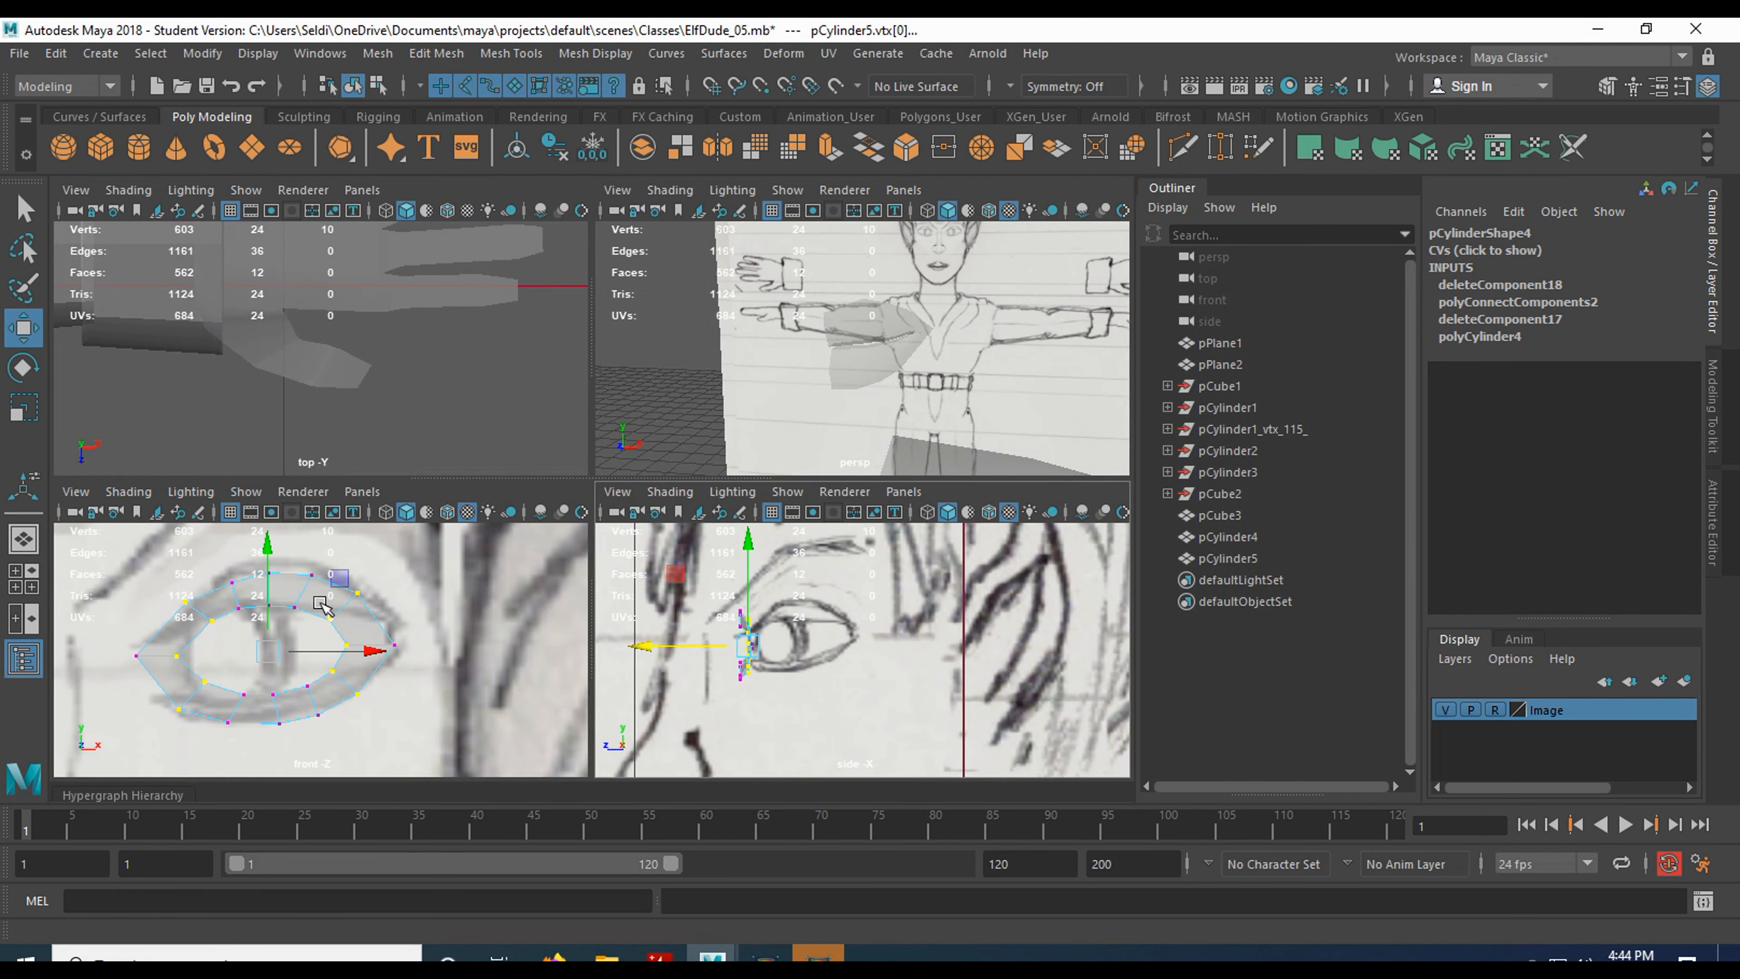
- Select the centre column of vertices on the upper and lower eyelids and bring them forward in depth
{"action": "key", "text": "space"}
{"action": "key", "text": "q"}
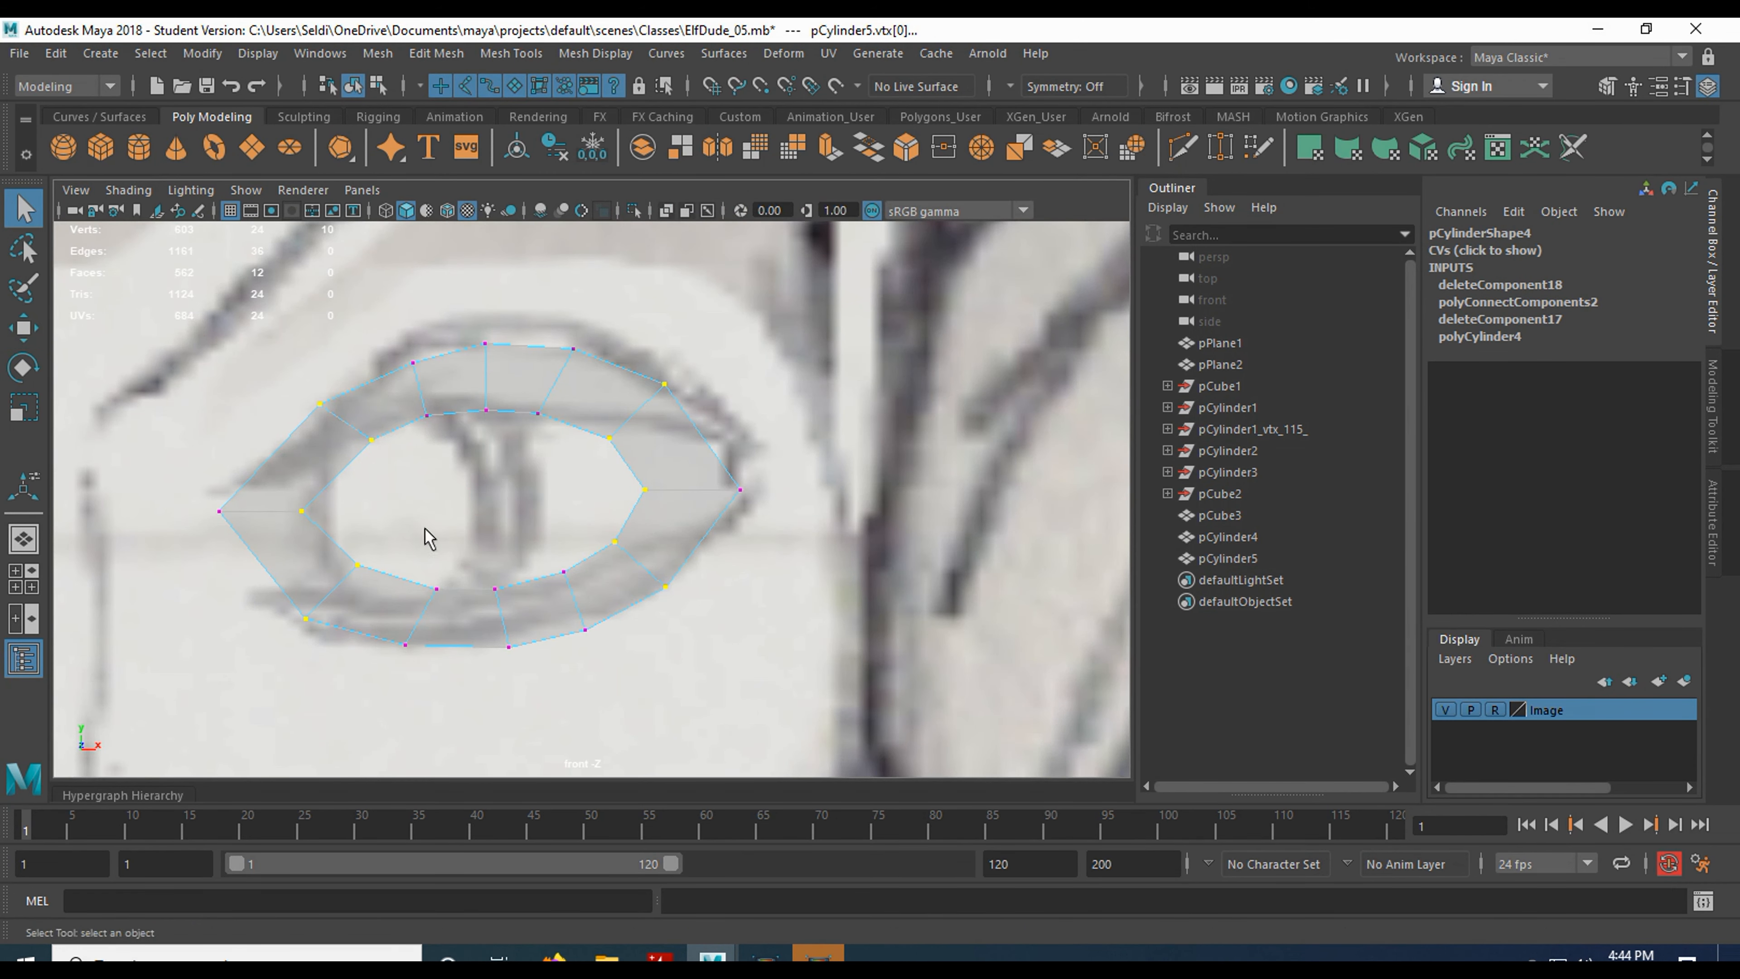
{"action": "left_click_drag", "start_coordinate": [519, 662], "coordinate": [520, 663]}
{"action": "key", "text": "space"}
{"action": "key", "text": "space"}
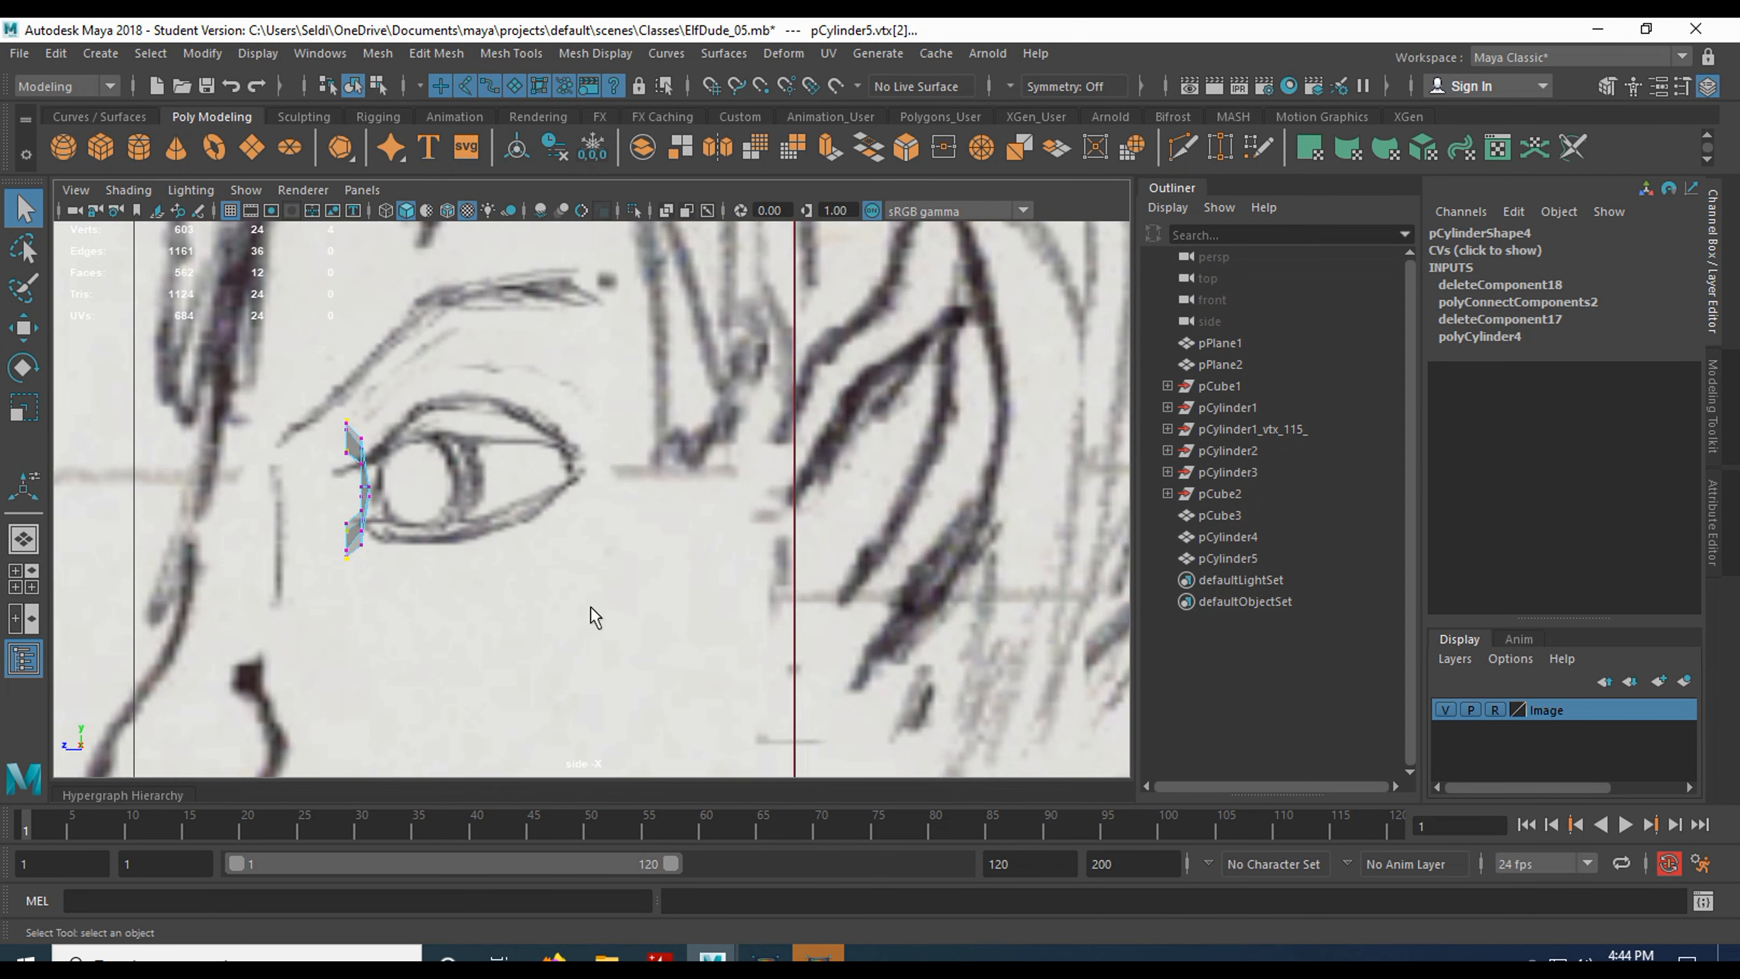
{"action": "key", "text": "w"}
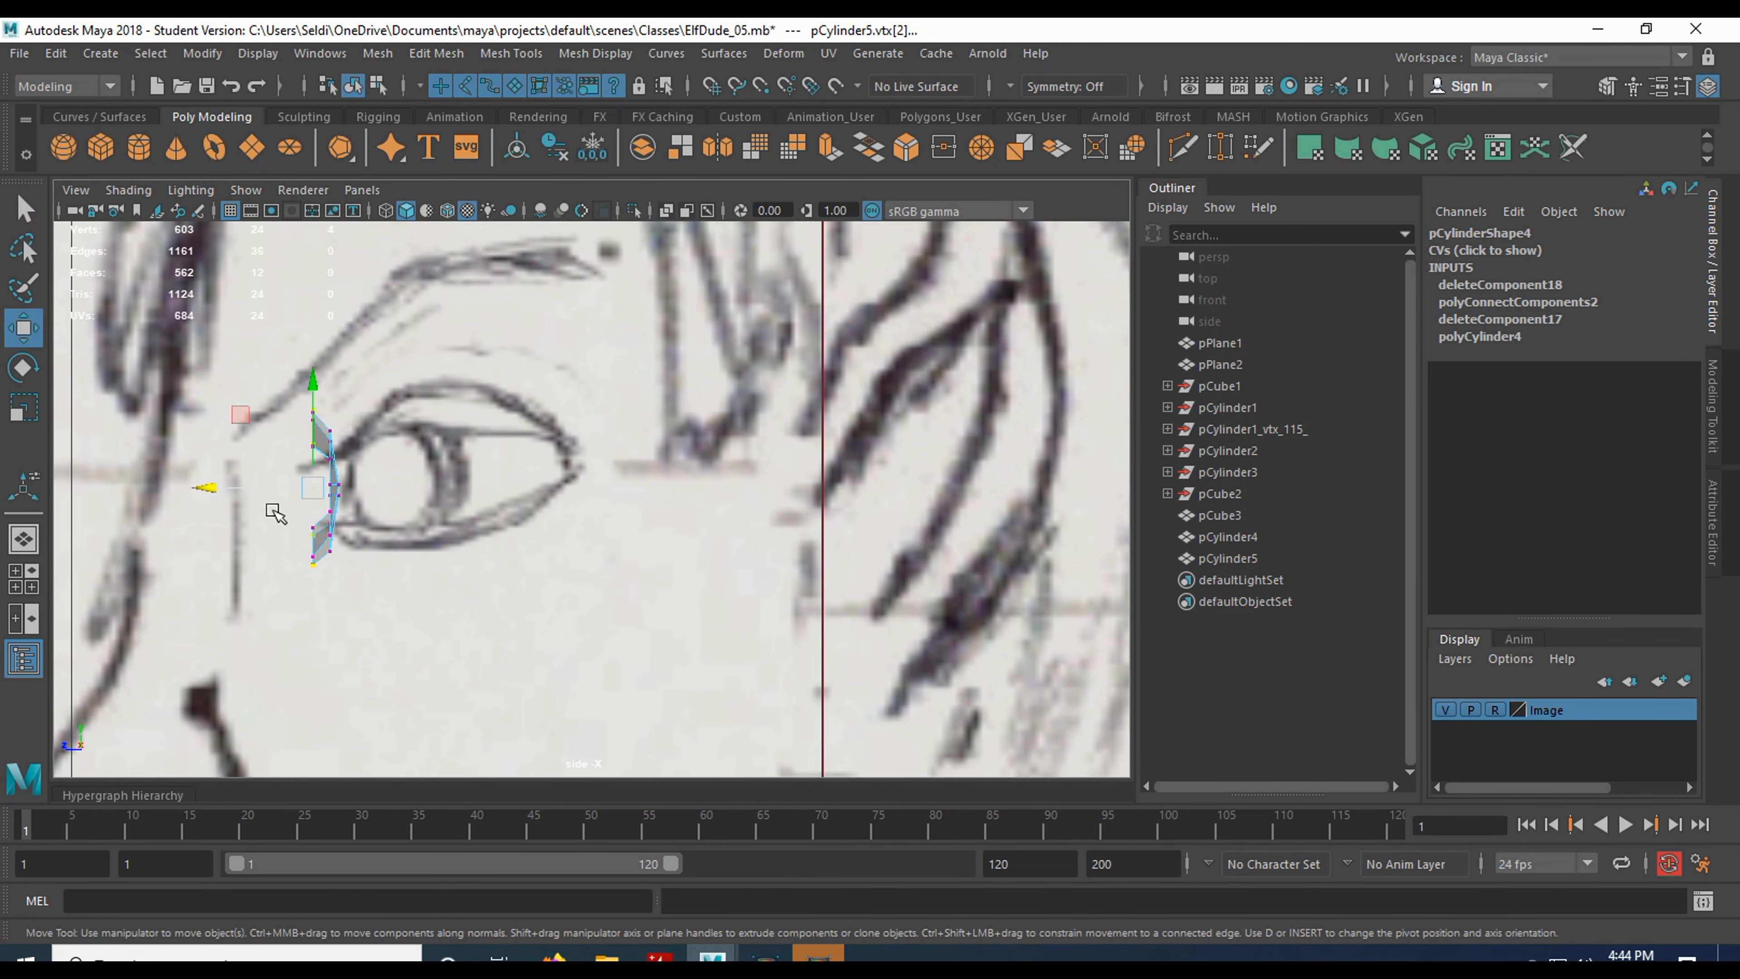
{"action": "left_click_drag", "start_coordinate": [245, 488], "coordinate": [229, 483]}
{"action": "key", "text": "space"}
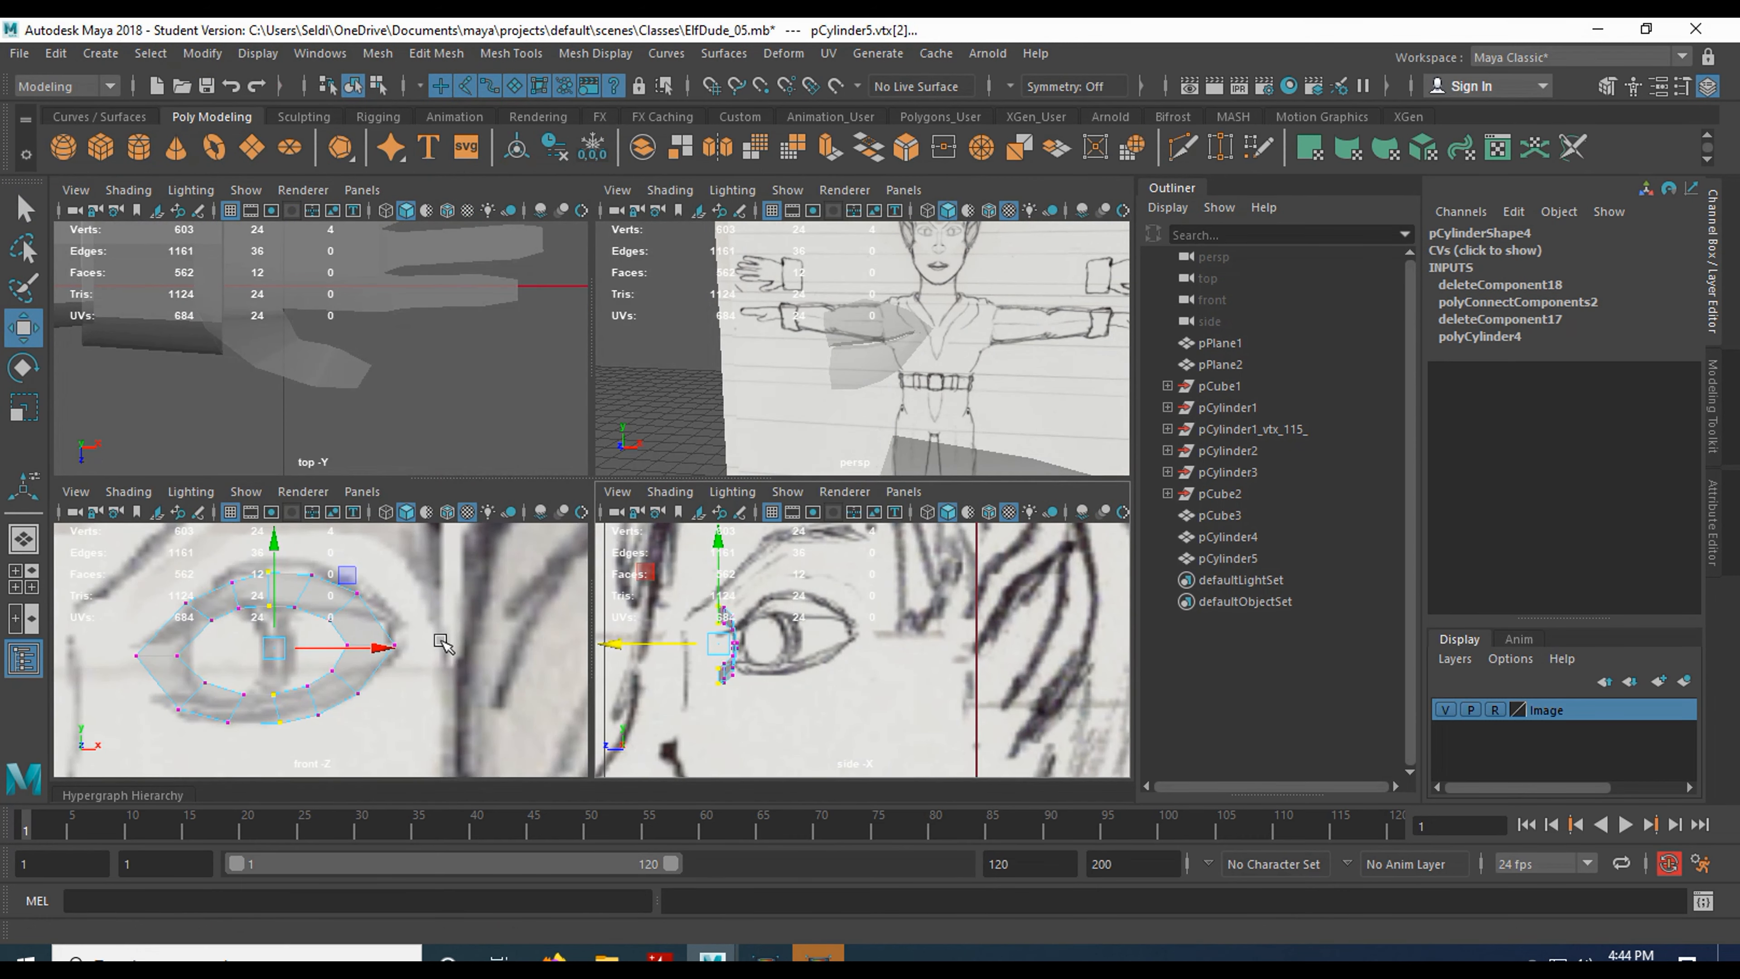
- Select the four radial edges flanking the centre of the upper and lower lids and move them forward in depth
{"action": "key", "text": "space"}
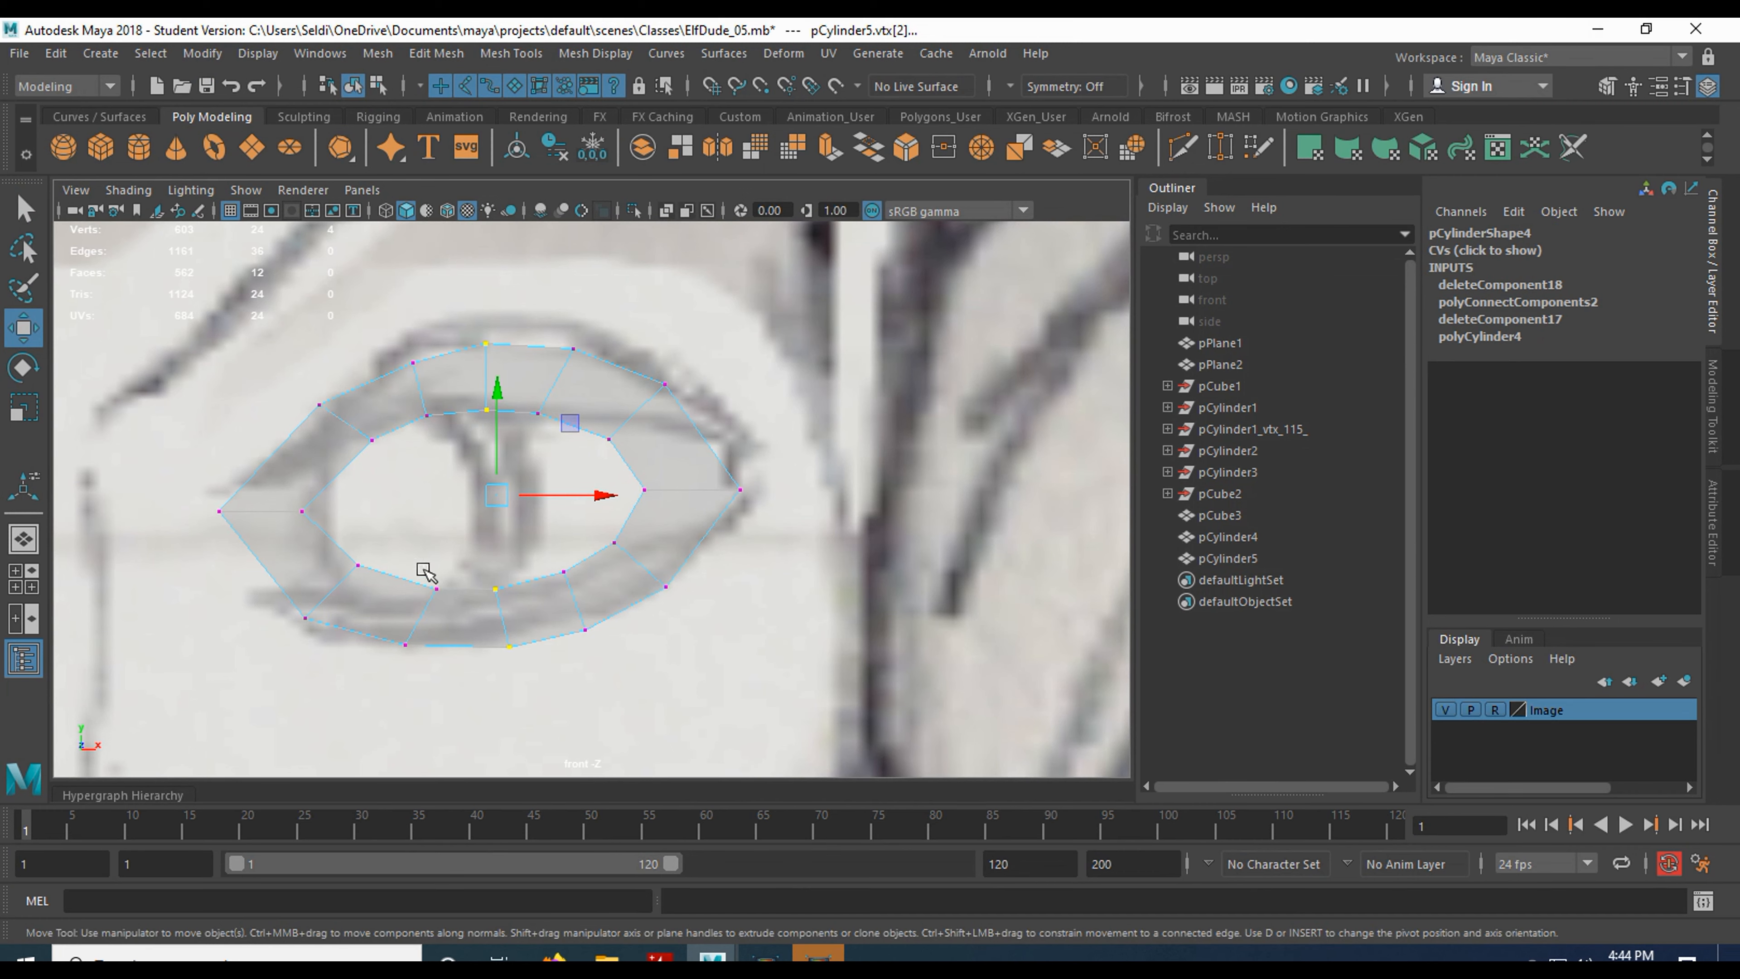
{"action": "left_click_drag", "start_coordinate": [374, 550], "coordinate": [401, 582]}
{"action": "left_click_drag", "start_coordinate": [457, 677], "coordinate": [465, 676]}
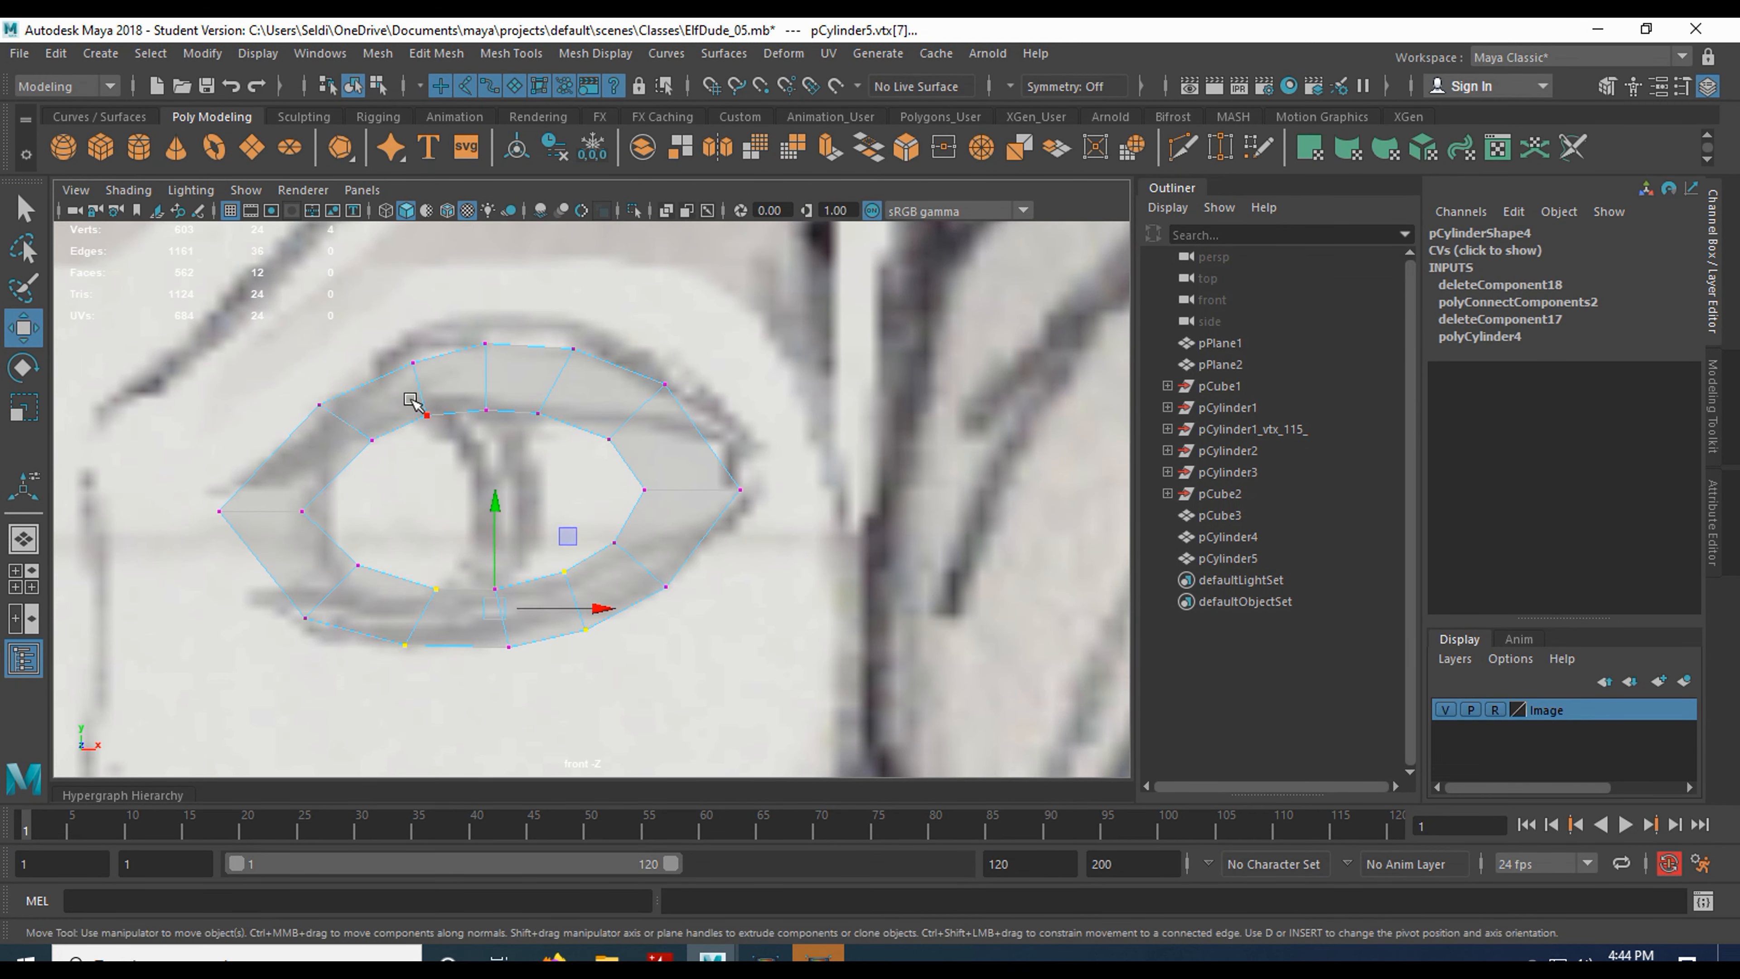
{"action": "right_click_drag", "start_coordinate": [535, 405], "coordinate": [534, 295]}
{"action": "left_click", "coordinate": [430, 627]}
{"action": "left_click", "coordinate": [576, 598], "text": "shift"}
{"action": "left_click", "coordinate": [536, 396], "text": "shift"}
{"action": "key", "text": "space"}
{"action": "key", "text": "space"}
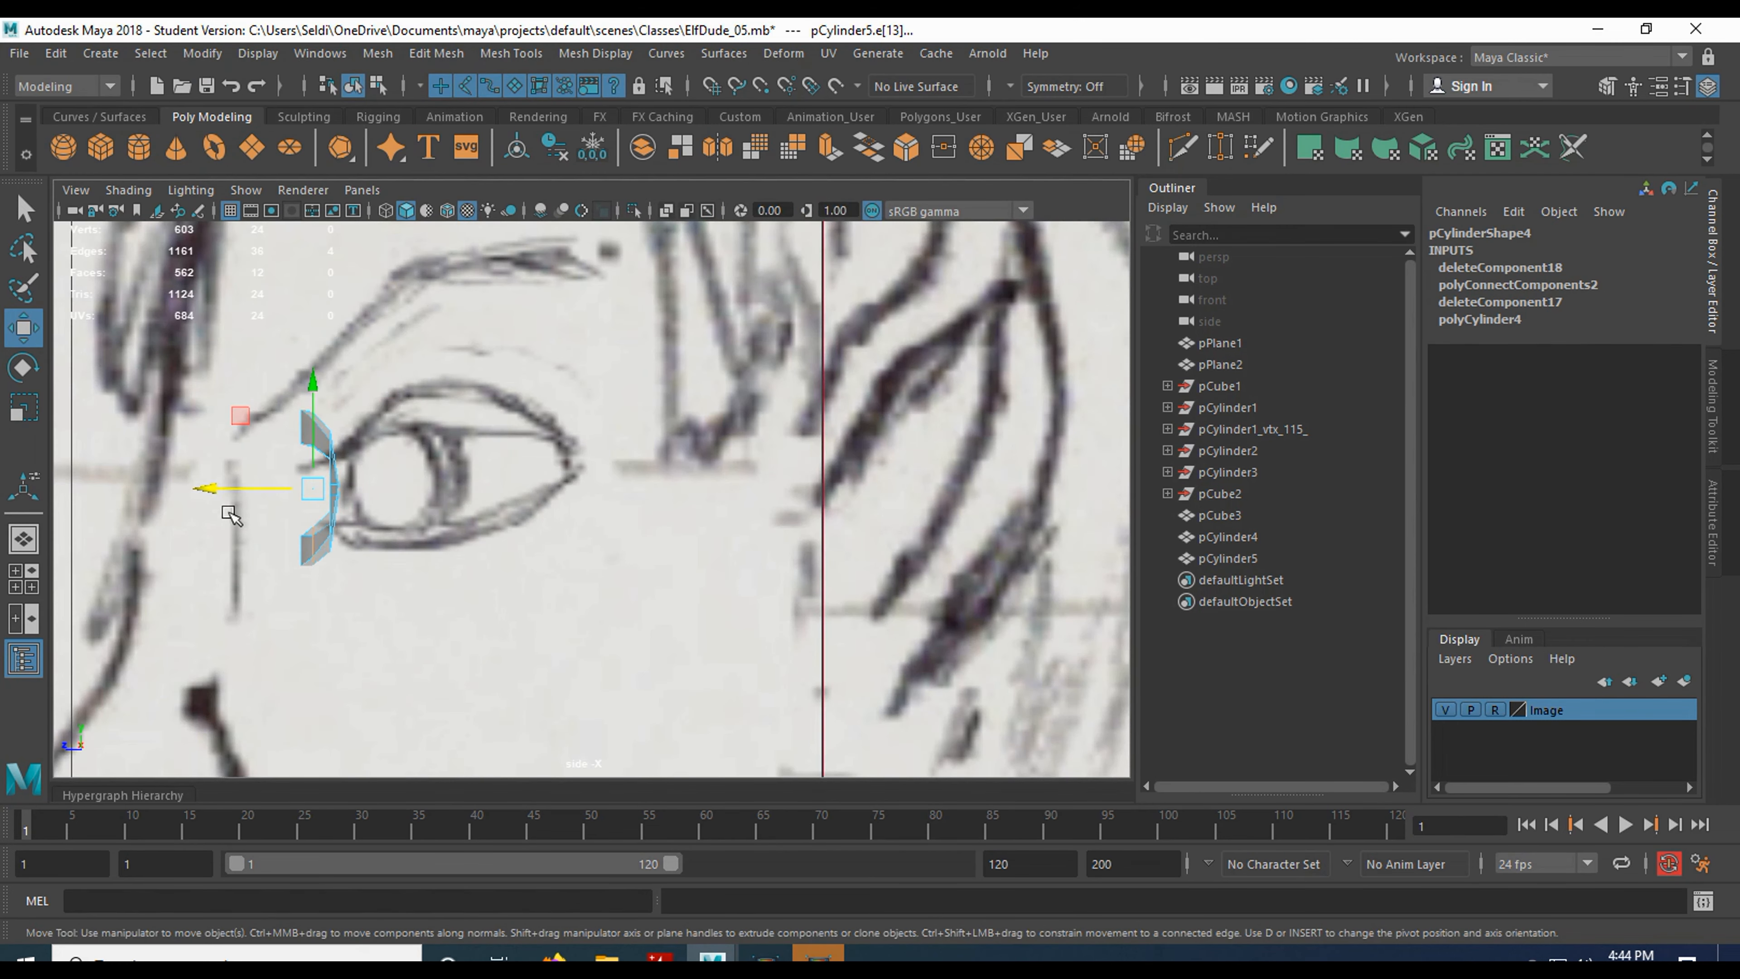
{"action": "left_click_drag", "start_coordinate": [223, 488], "coordinate": [217, 488]}
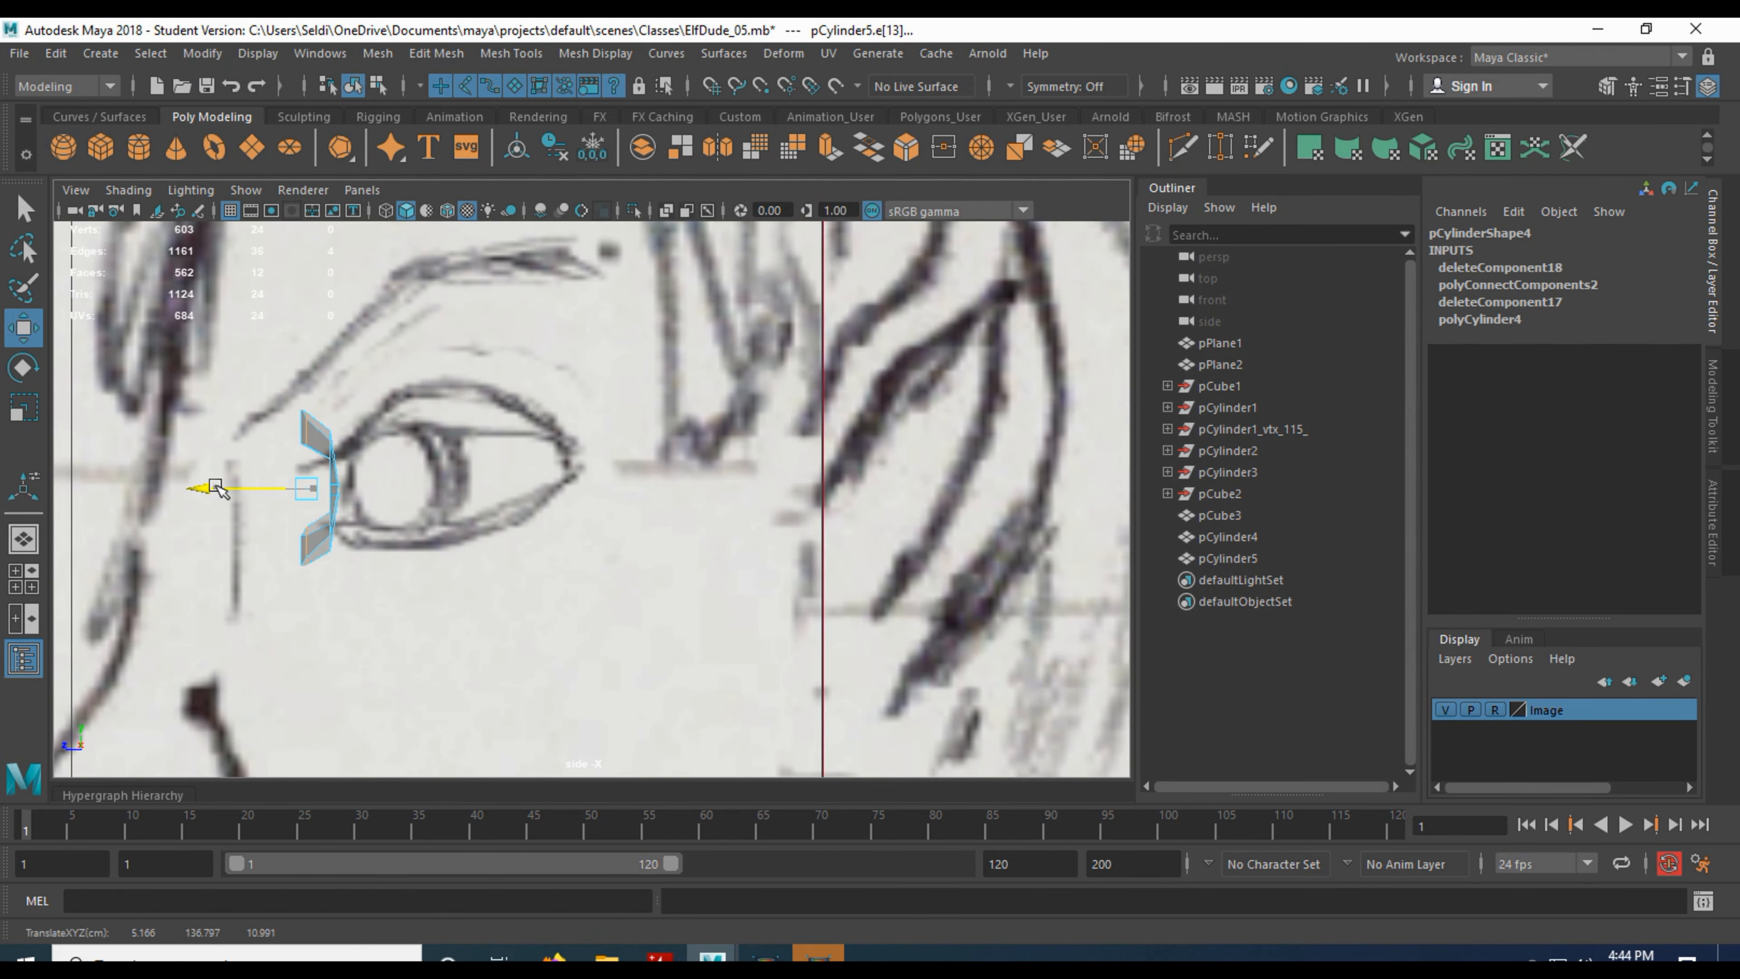
- Frame the eye ring in perspective and adjust the depth of its two outer corner vertices
{"action": "key", "text": "space"}
{"action": "key", "text": "space"}
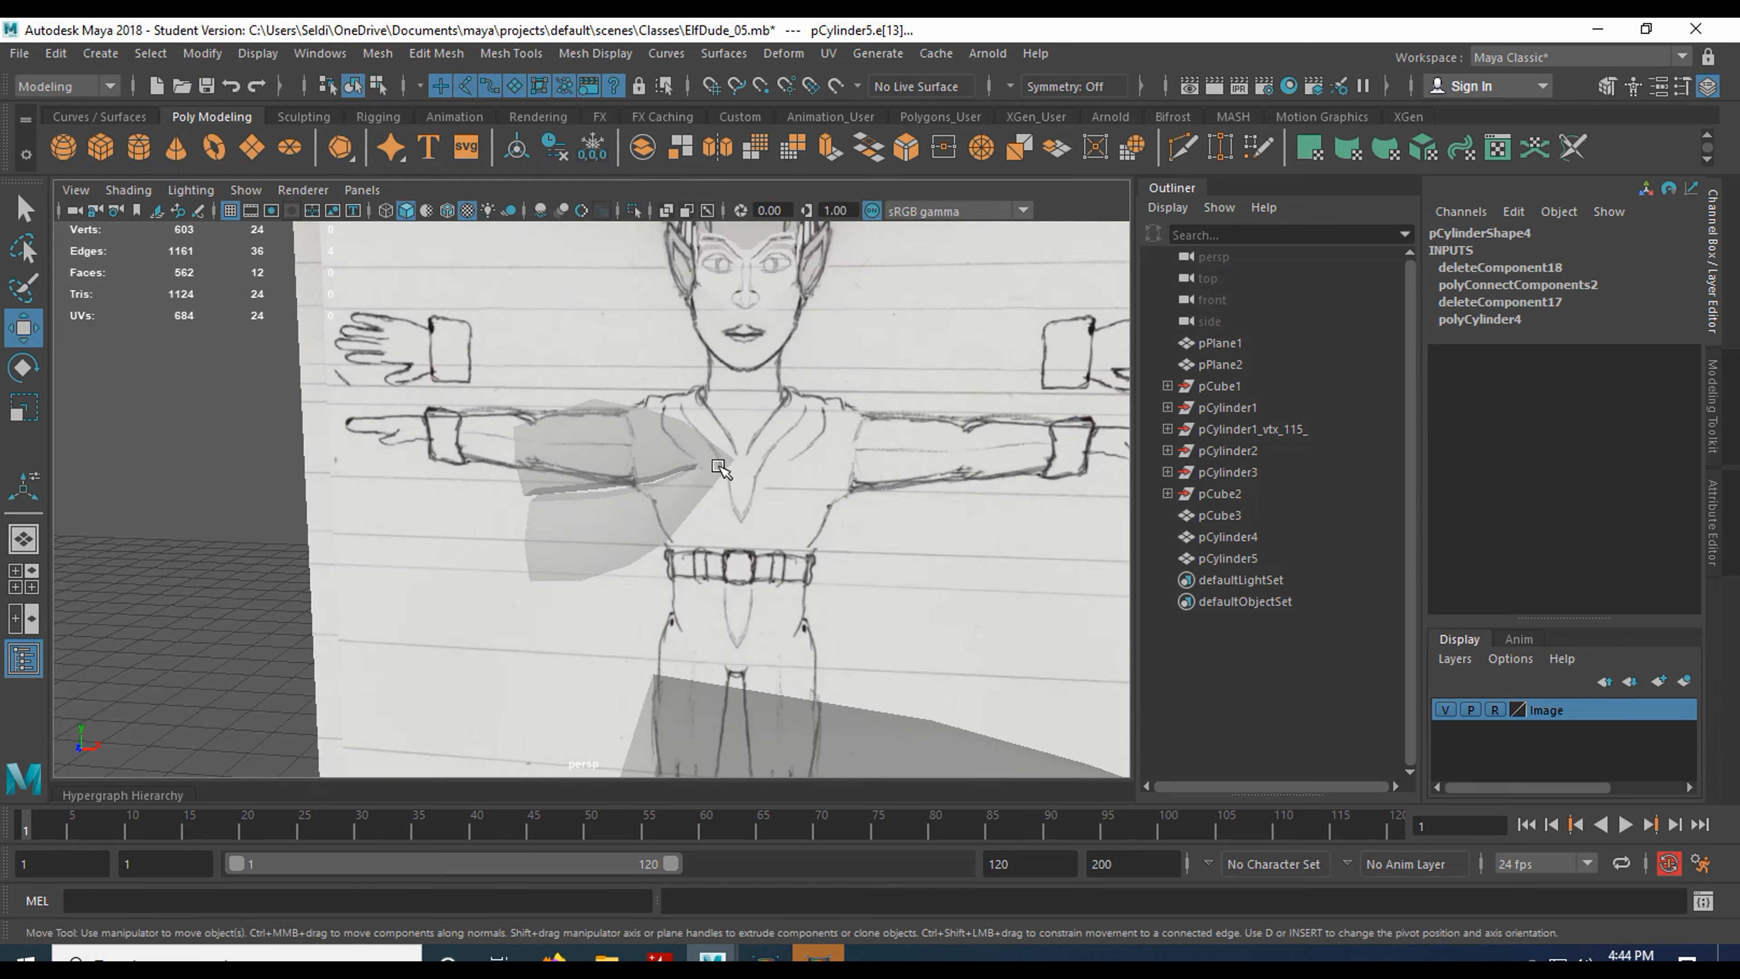
{"action": "key", "text": "f"}
{"action": "scroll", "coordinate": [679, 578], "scroll_direction": "down", "scroll_amount": 2}
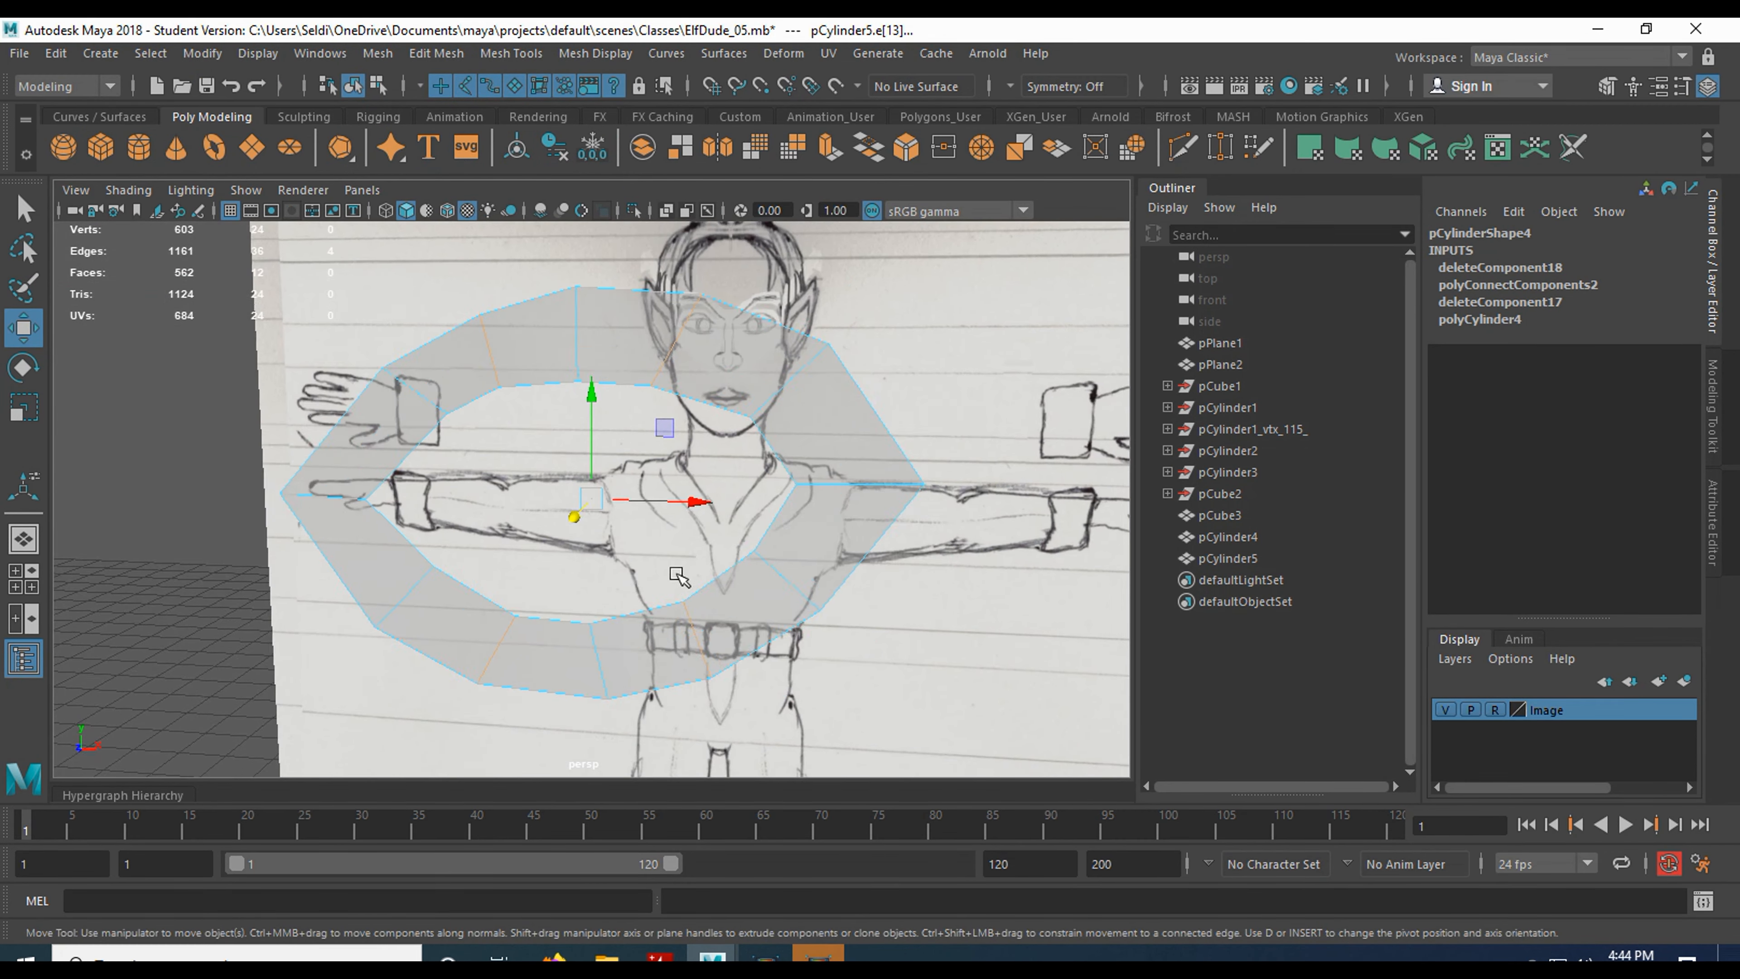
{"action": "left_click_drag", "start_coordinate": [688, 562], "coordinate": [555, 646], "text": "alt"}
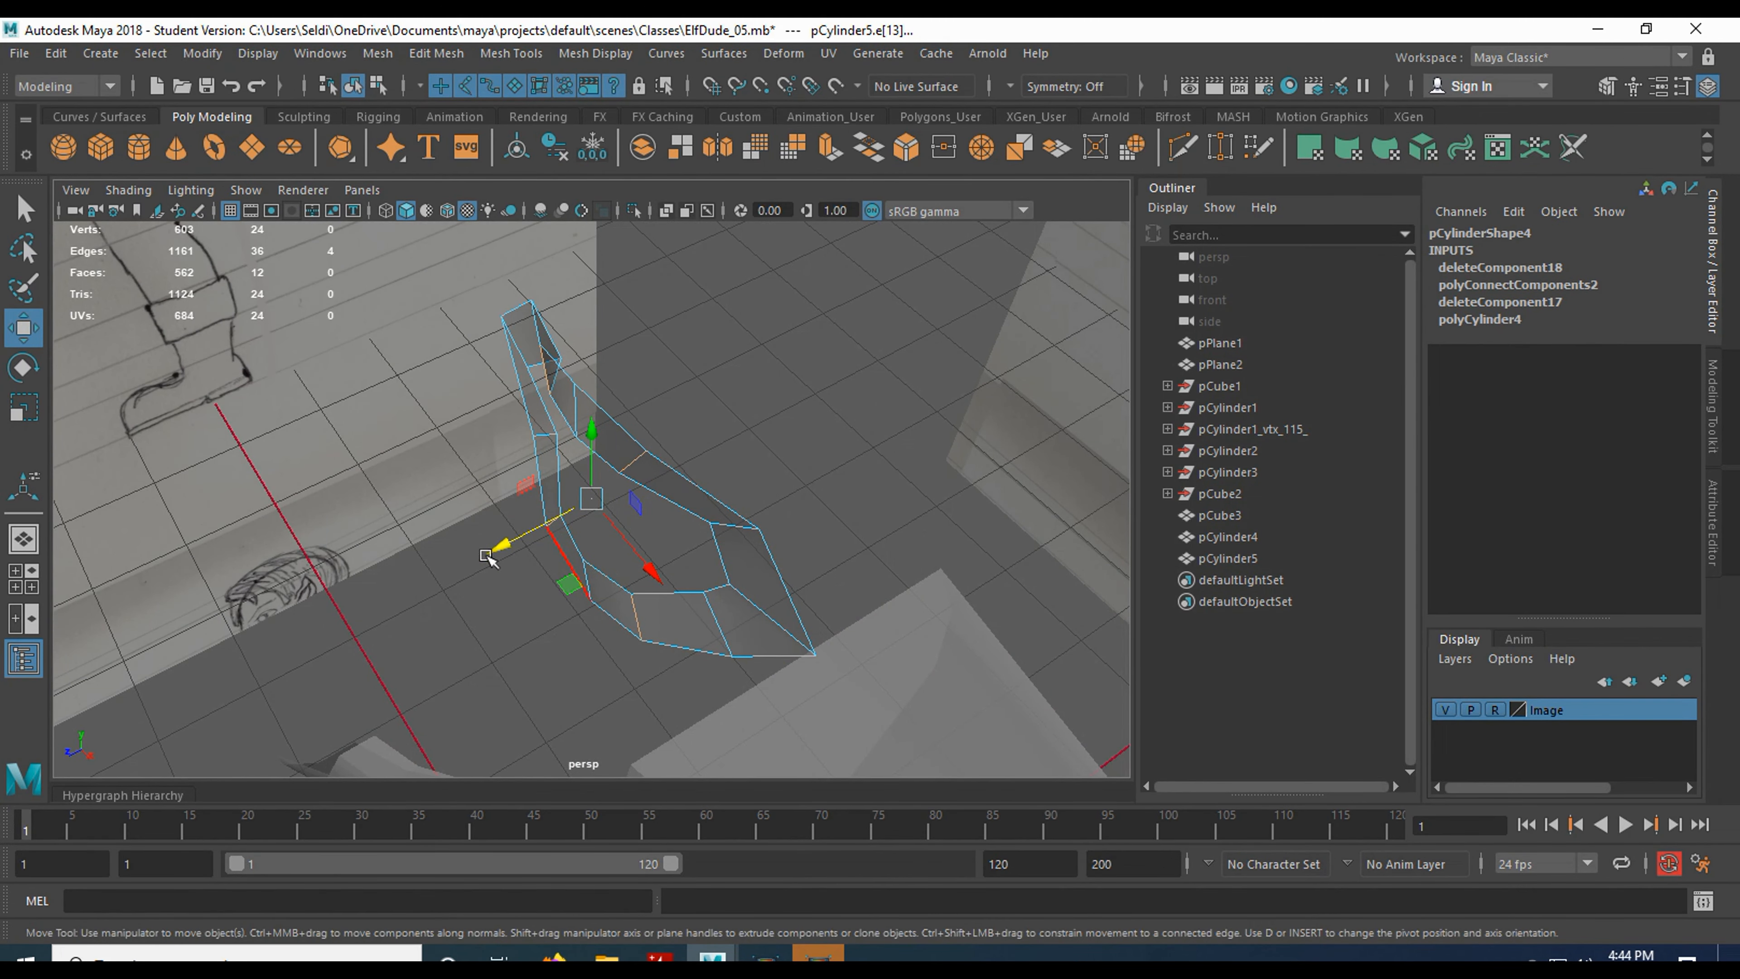
{"action": "left_click_drag", "start_coordinate": [494, 548], "coordinate": [505, 517], "text": "alt"}
{"action": "right_click_drag", "start_coordinate": [478, 344], "coordinate": [406, 337]}
{"action": "left_click", "coordinate": [463, 388]}
{"action": "left_click", "coordinate": [850, 583], "text": "shift"}
{"action": "left_click_drag", "start_coordinate": [553, 510], "coordinate": [506, 421]}
- Reposition the inner corner and neighbouring lid vertices in depth so the ring curves around the eyeball
{"action": "left_click", "coordinate": [496, 425]}
{"action": "left_click", "coordinate": [746, 540], "text": "shift"}
{"action": "left_click", "coordinate": [526, 417]}
{"action": "left_click", "coordinate": [721, 444], "text": "shift"}
{"action": "left_click_drag", "start_coordinate": [675, 527], "coordinate": [561, 519], "text": "alt"}
{"action": "left_click_drag", "start_coordinate": [534, 458], "coordinate": [758, 482]}
{"action": "left_click", "coordinate": [419, 583]}
{"action": "left_click_drag", "start_coordinate": [421, 584], "coordinate": [377, 618], "text": "alt"}
{"action": "left_click", "coordinate": [728, 564]}
{"action": "mouse_move", "coordinate": [688, 583]}
{"action": "left_mouse_down", "text": "alt"}
{"action": "mouse_move", "coordinate": [579, 625]}
{"action": "mouse_move", "coordinate": [525, 575]}
{"action": "mouse_move", "coordinate": [670, 494]}
{"action": "mouse_move", "coordinate": [707, 416]}
{"action": "mouse_move", "coordinate": [698, 548]}
{"action": "mouse_move", "coordinate": [610, 610]}
{"action": "mouse_move", "coordinate": [566, 569]}
{"action": "left_mouse_up", "text": "alt"}
{"action": "left_click_drag", "start_coordinate": [468, 523], "coordinate": [664, 546]}
- Fine-tune the depth of an upper inner-rim vertex and of the inner-rim vertex at the opposite end
{"action": "mouse_move", "coordinate": [550, 424]}
{"action": "left_mouse_down", "text": "alt"}
{"action": "mouse_move", "coordinate": [610, 454]}
{"action": "mouse_move", "coordinate": [521, 480]}
{"action": "mouse_move", "coordinate": [447, 462]}
{"action": "left_mouse_up", "text": "alt"}
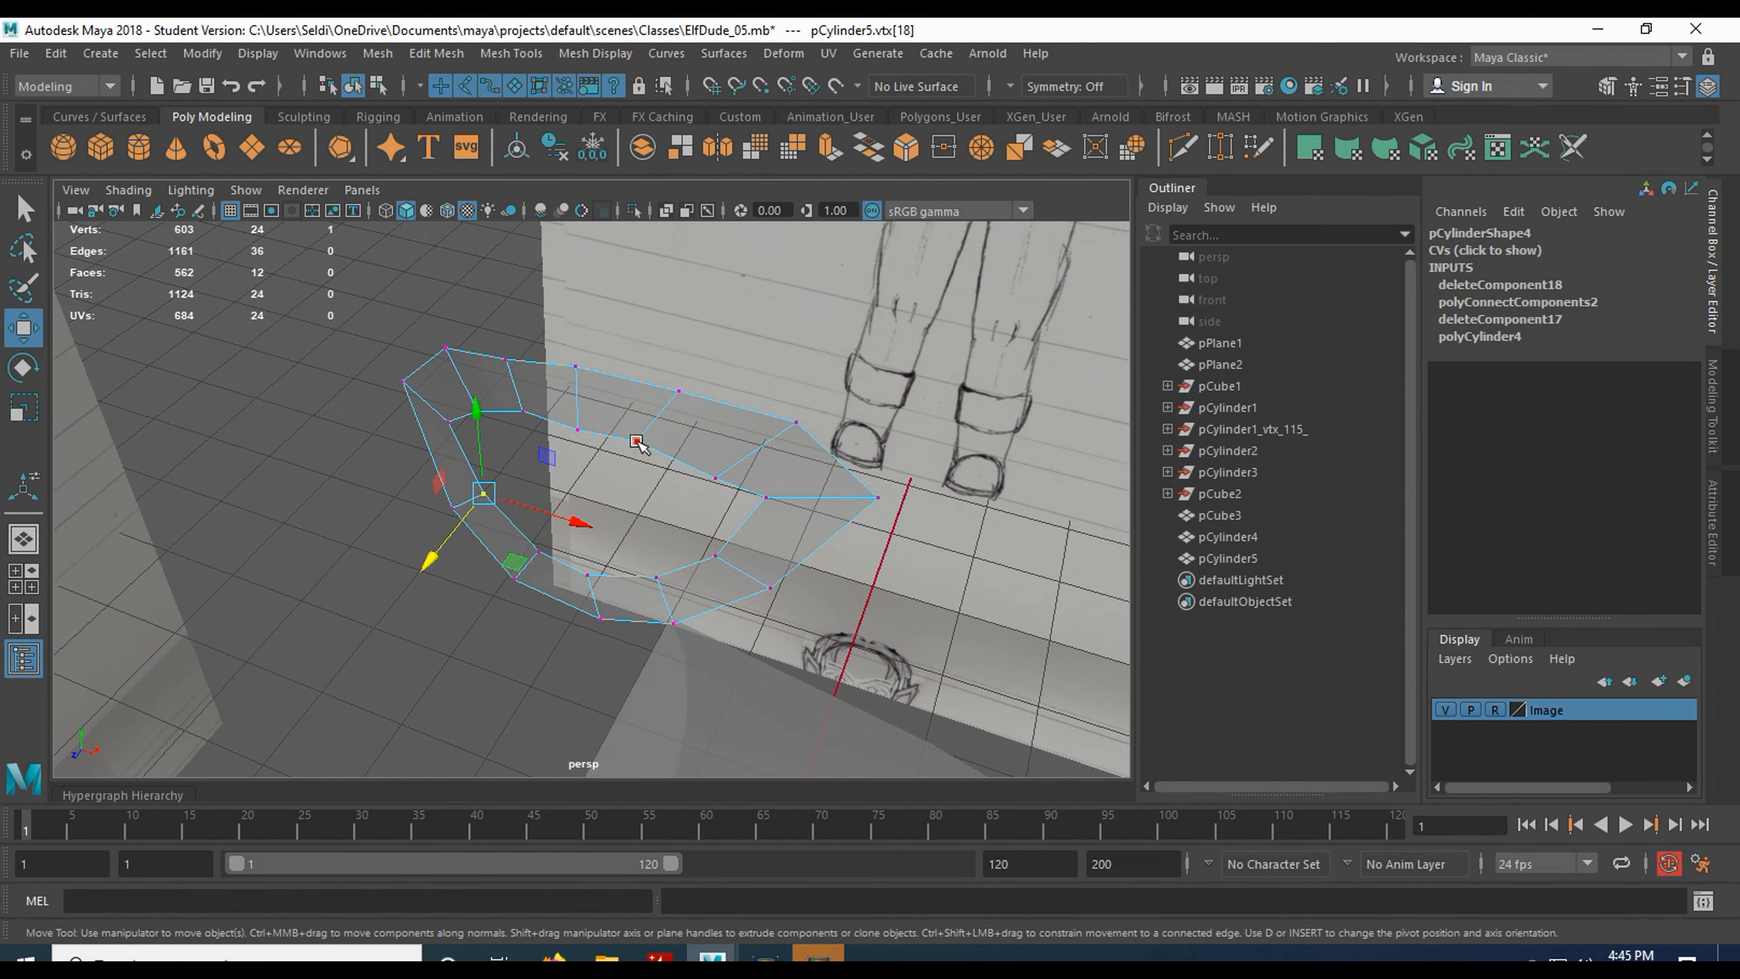
{"action": "left_click_drag", "start_coordinate": [696, 485], "coordinate": [583, 488], "text": "alt"}
{"action": "left_click", "coordinate": [548, 478]}
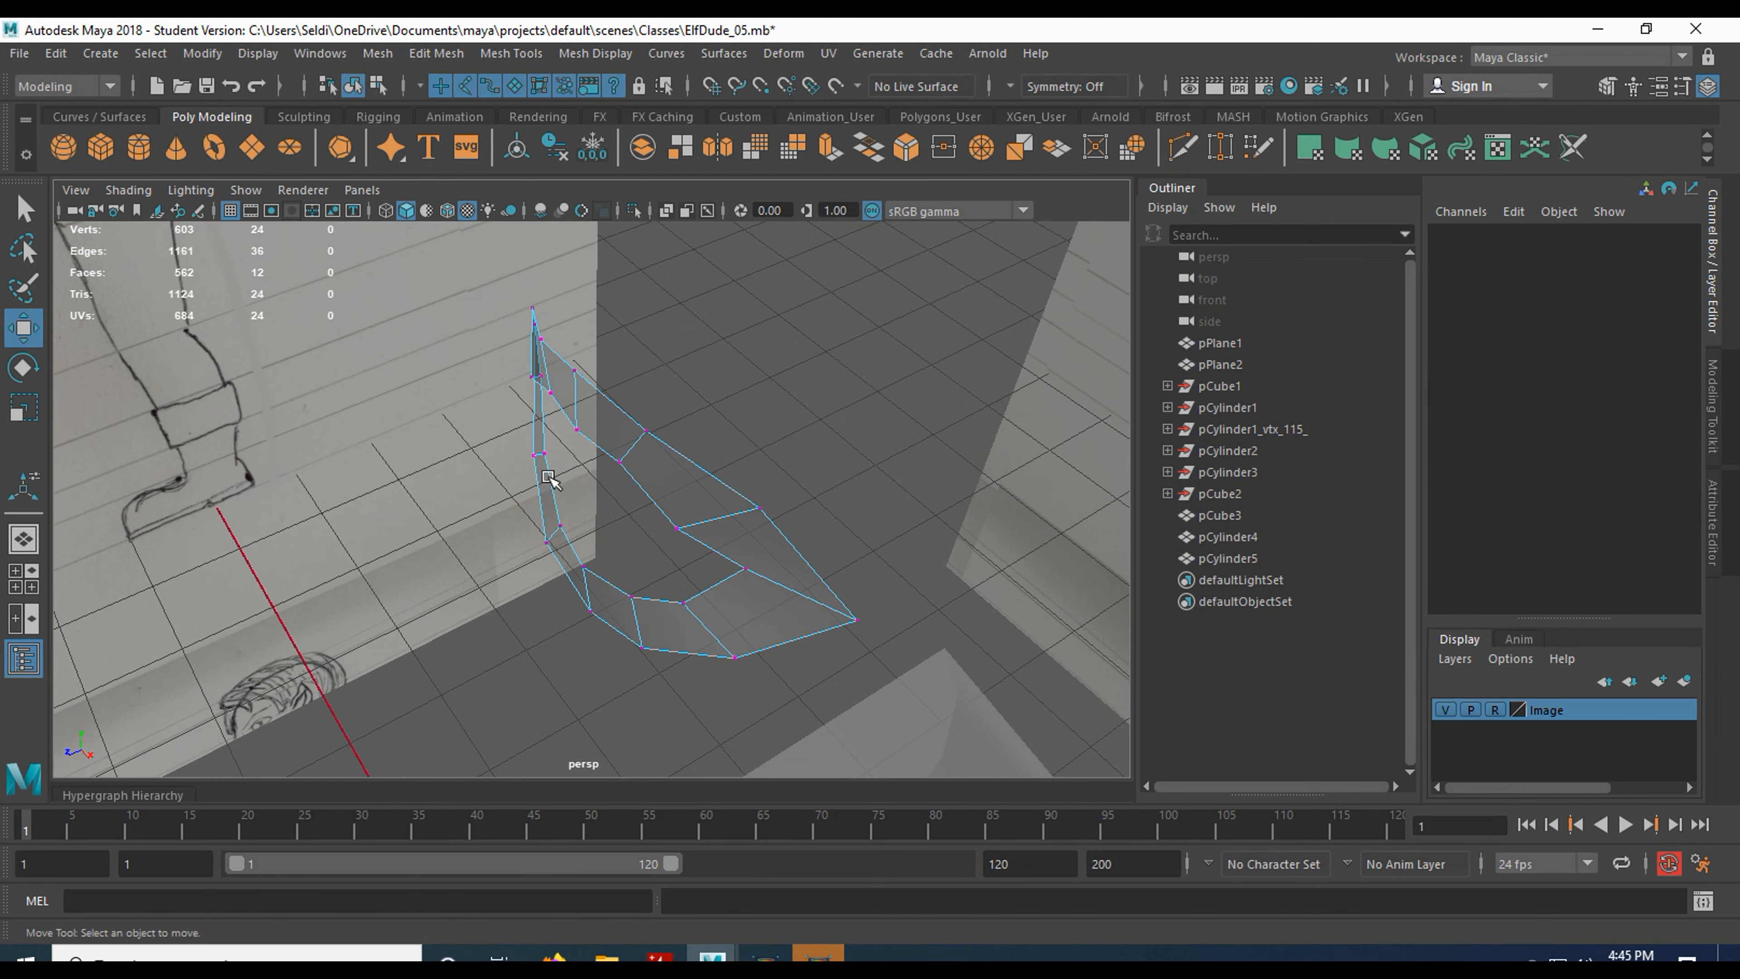
{"action": "left_click", "coordinate": [619, 457]}
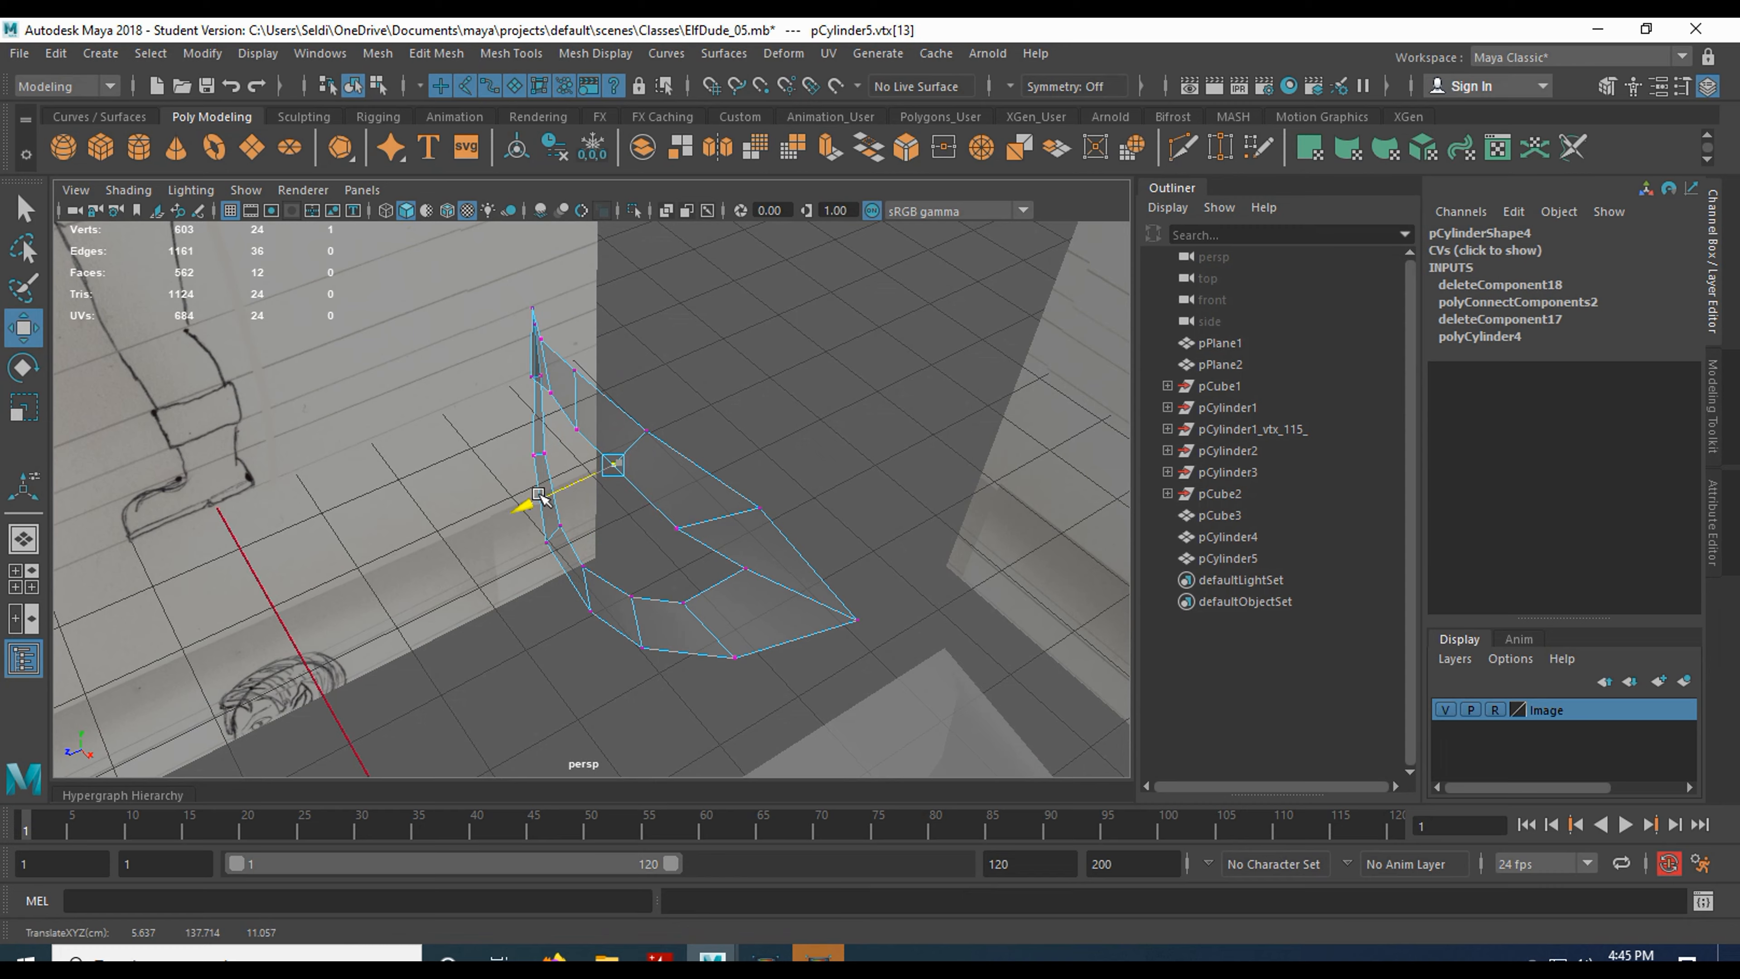
{"action": "left_click_drag", "start_coordinate": [593, 615], "coordinate": [659, 562], "text": "alt"}
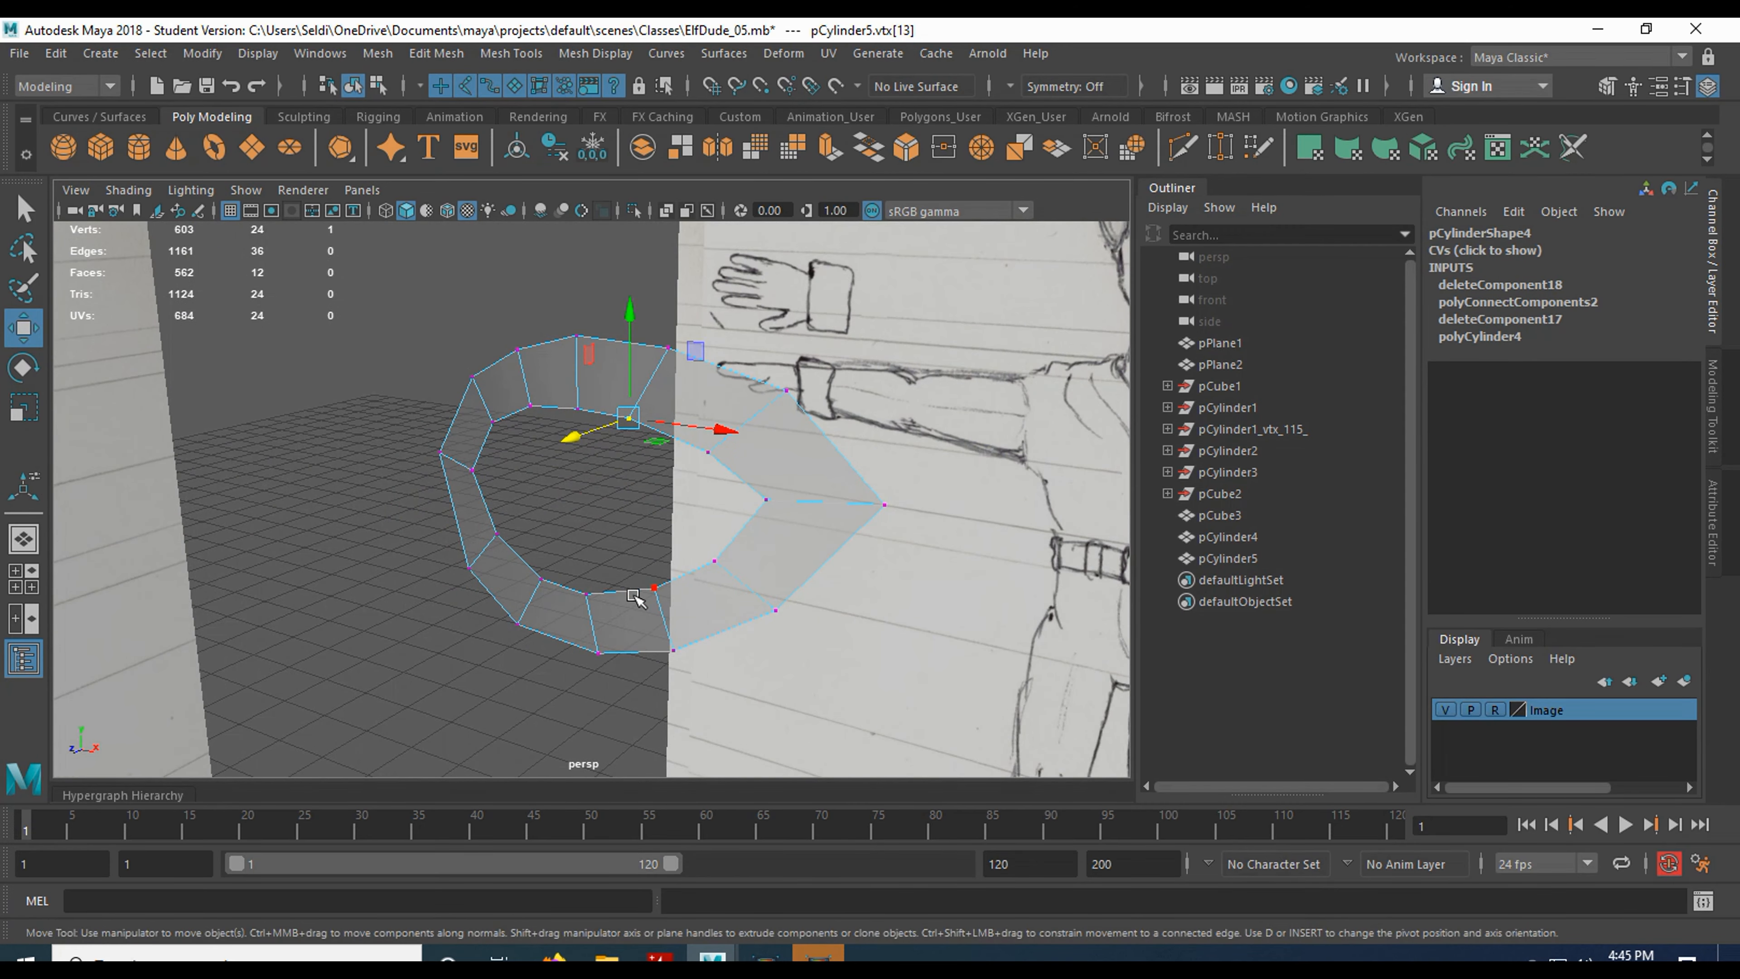
{"action": "left_click_drag", "start_coordinate": [754, 606], "coordinate": [388, 603], "text": "alt"}
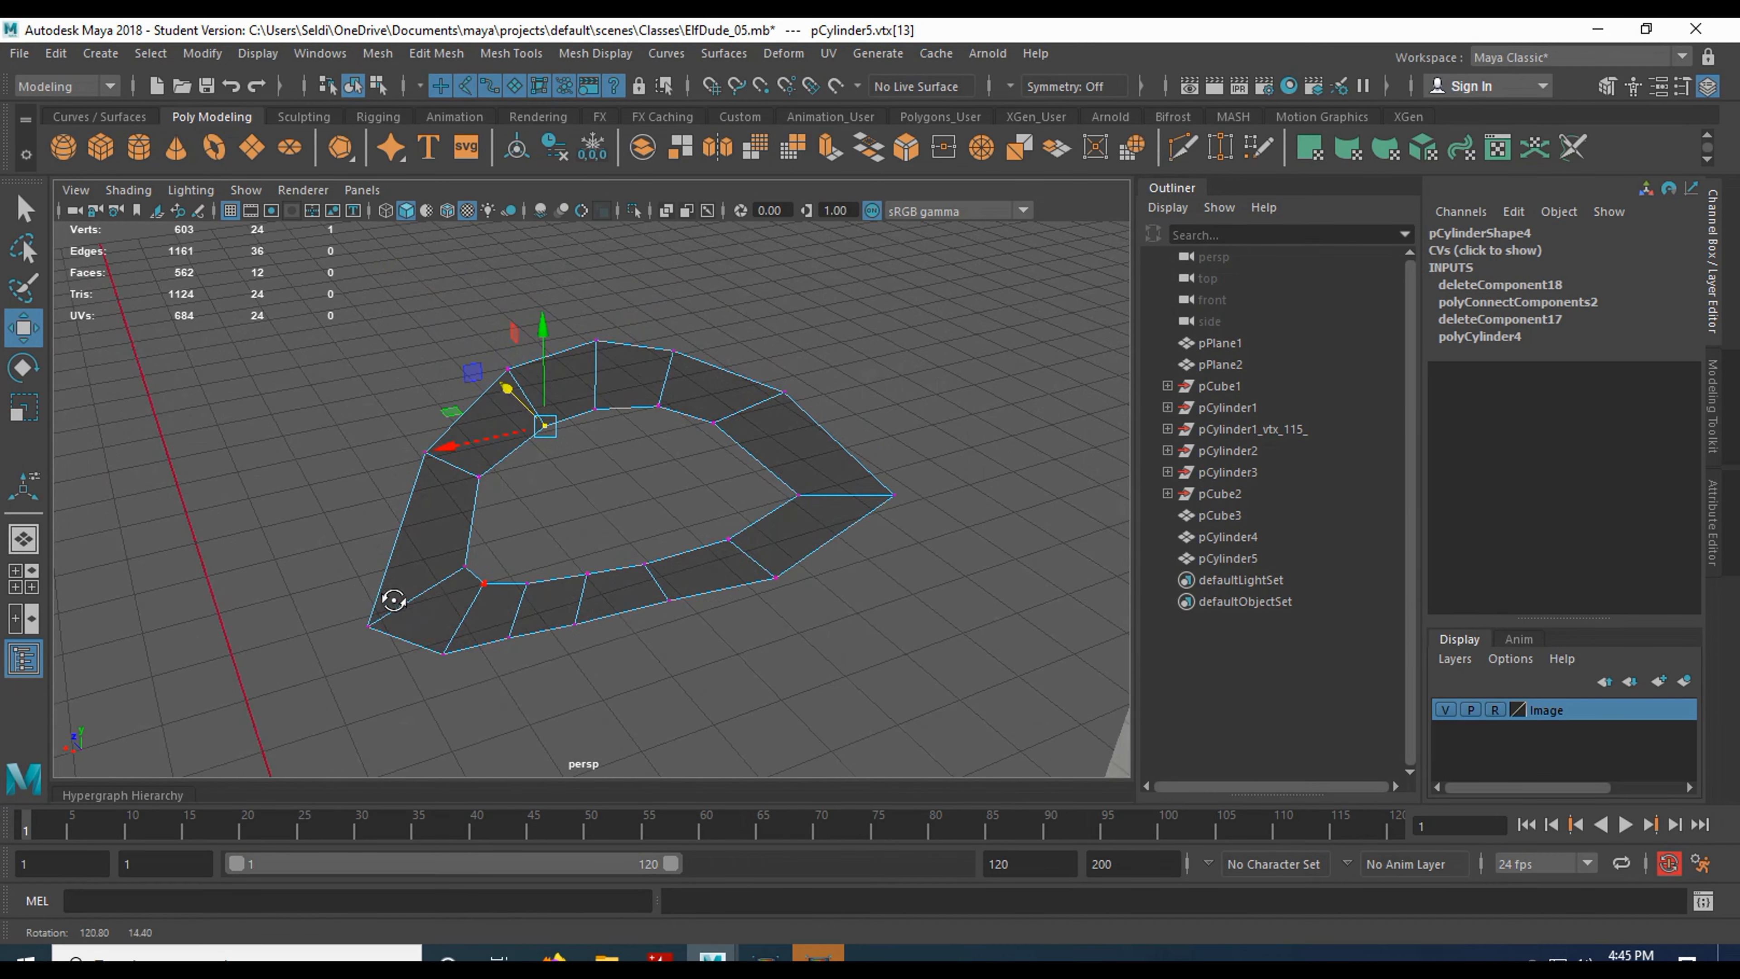
{"action": "left_click", "coordinate": [791, 502]}
{"action": "mouse_move", "coordinate": [757, 526]}
{"action": "left_mouse_down", "text": "alt"}
{"action": "mouse_move", "coordinate": [955, 521]}
{"action": "mouse_move", "coordinate": [507, 523]}
{"action": "left_mouse_up", "text": "alt"}
{"action": "left_click_drag", "start_coordinate": [411, 480], "coordinate": [416, 475]}
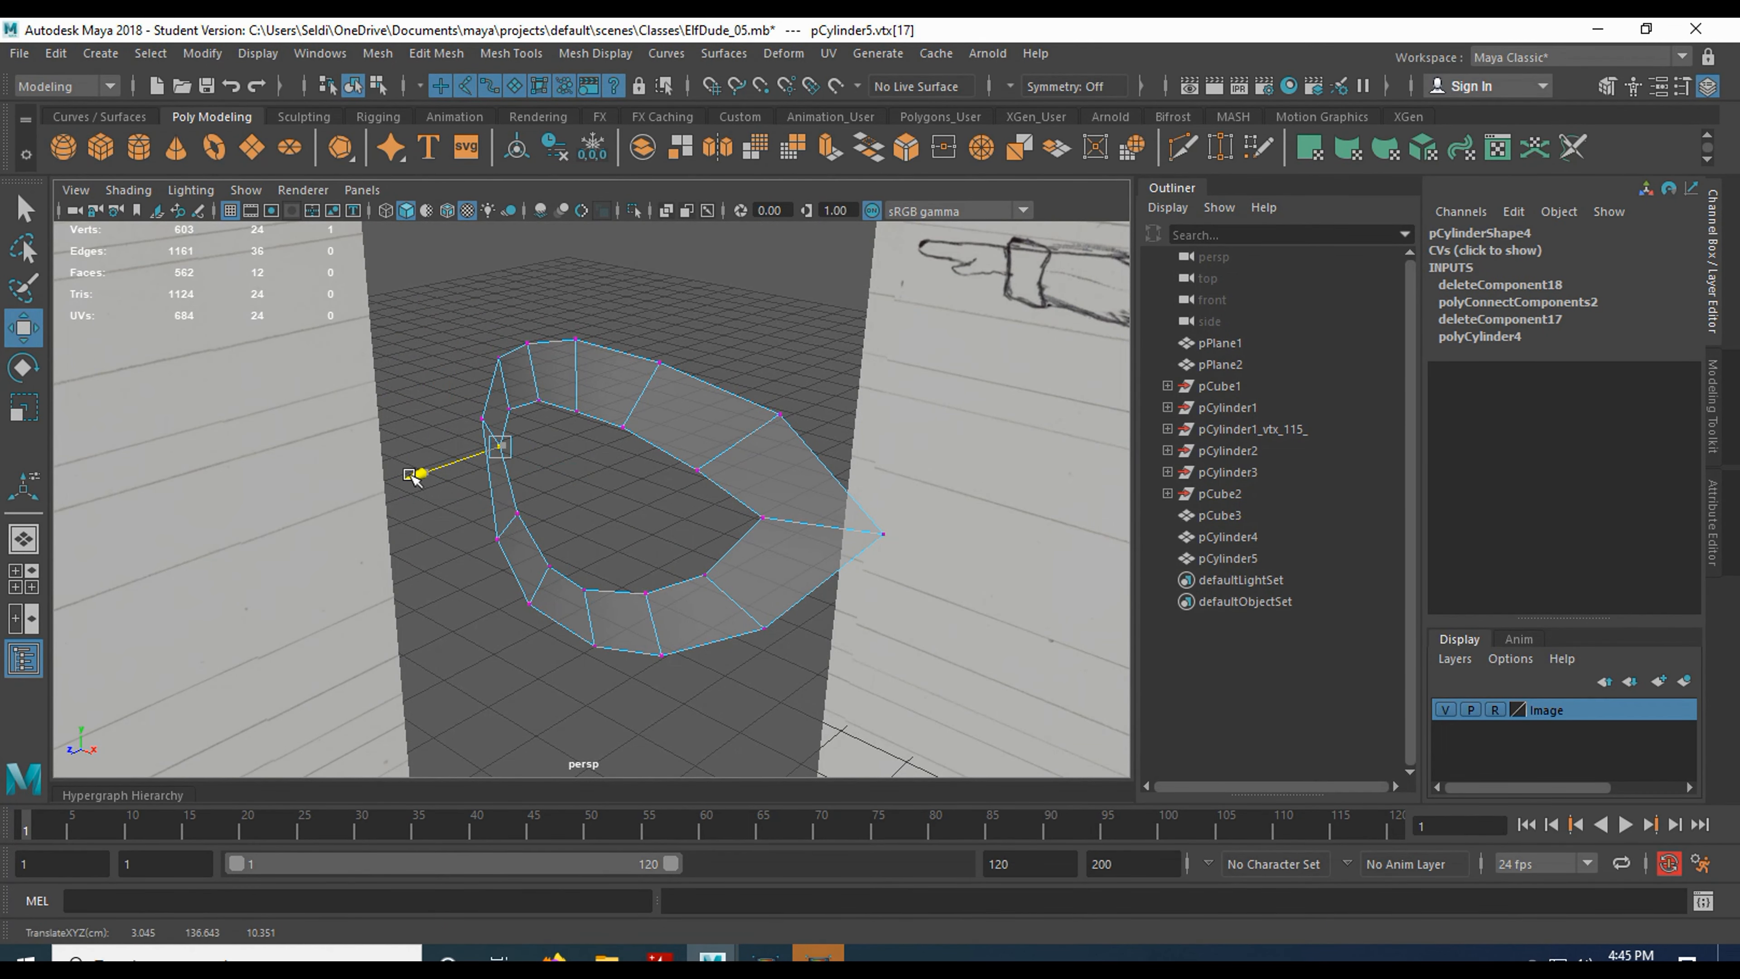
- Shift the inner corner vertex slightly outward along X and check the ring against the side-view reference drawing
{"action": "left_click", "coordinate": [795, 538]}
{"action": "mouse_move", "coordinate": [794, 538]}
{"action": "left_mouse_down", "text": "alt"}
{"action": "mouse_move", "coordinate": [750, 575]}
{"action": "mouse_move", "coordinate": [617, 604]}
{"action": "mouse_move", "coordinate": [605, 628]}
{"action": "mouse_move", "coordinate": [687, 575]}
{"action": "mouse_move", "coordinate": [784, 562]}
{"action": "mouse_move", "coordinate": [610, 579]}
{"action": "left_mouse_up", "text": "alt"}
{"action": "key", "text": "space"}
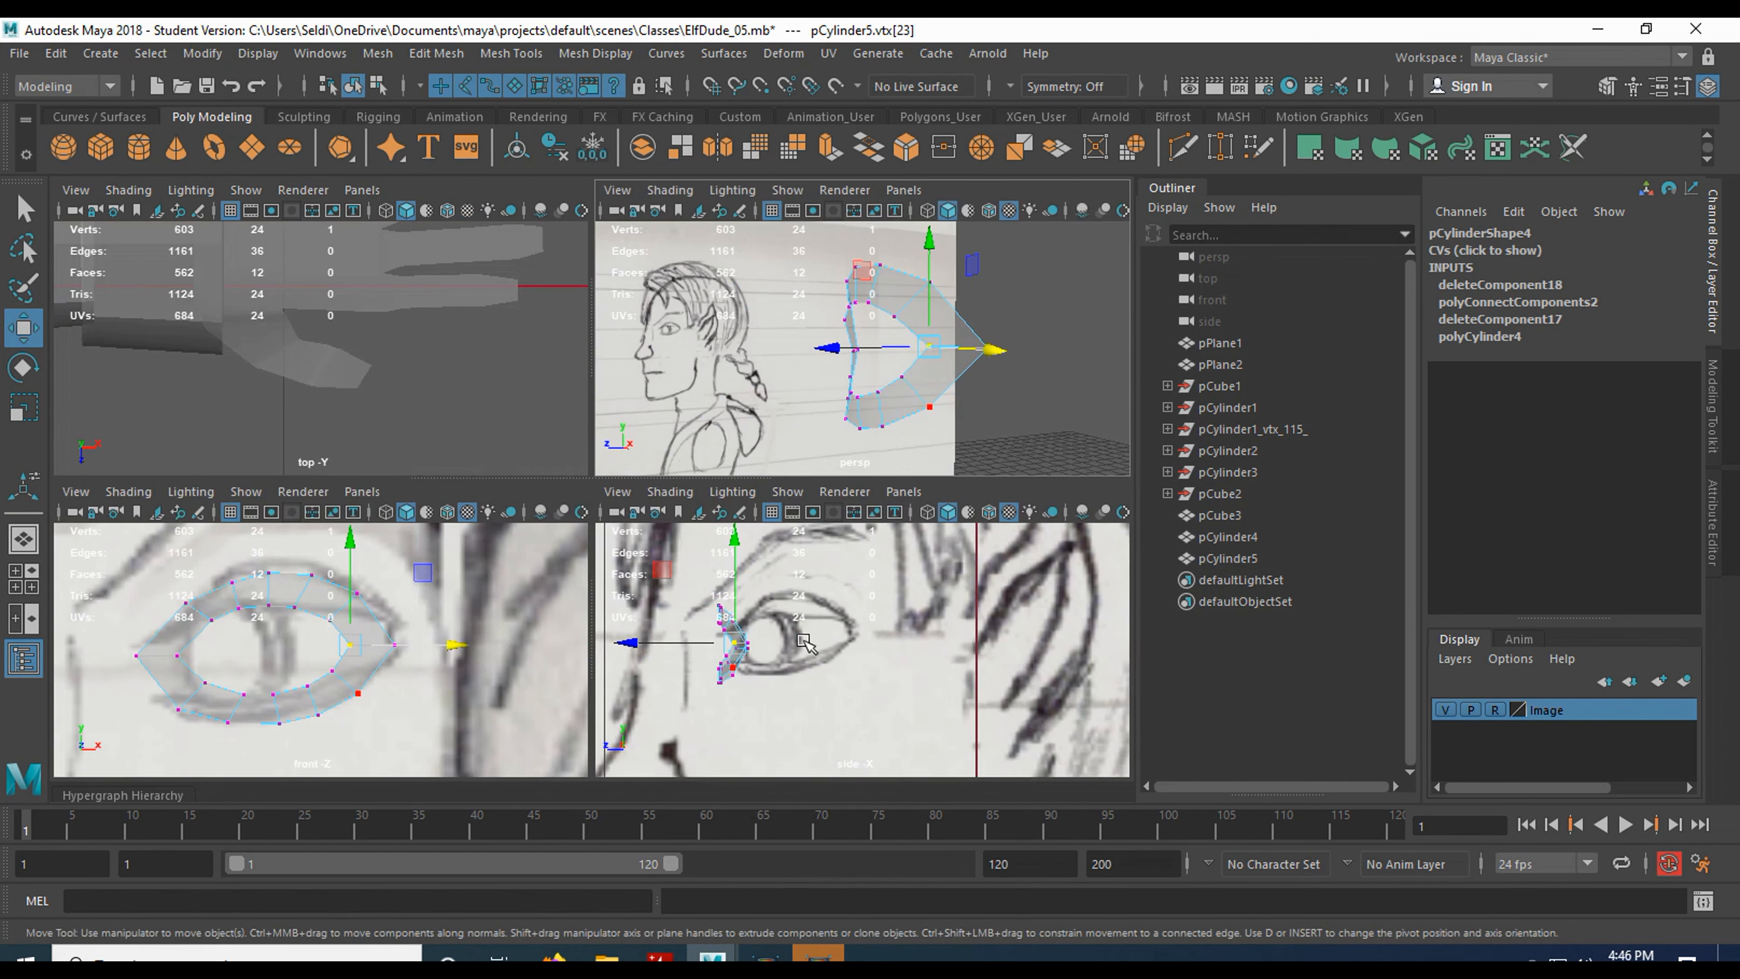
{"action": "key", "text": "space"}
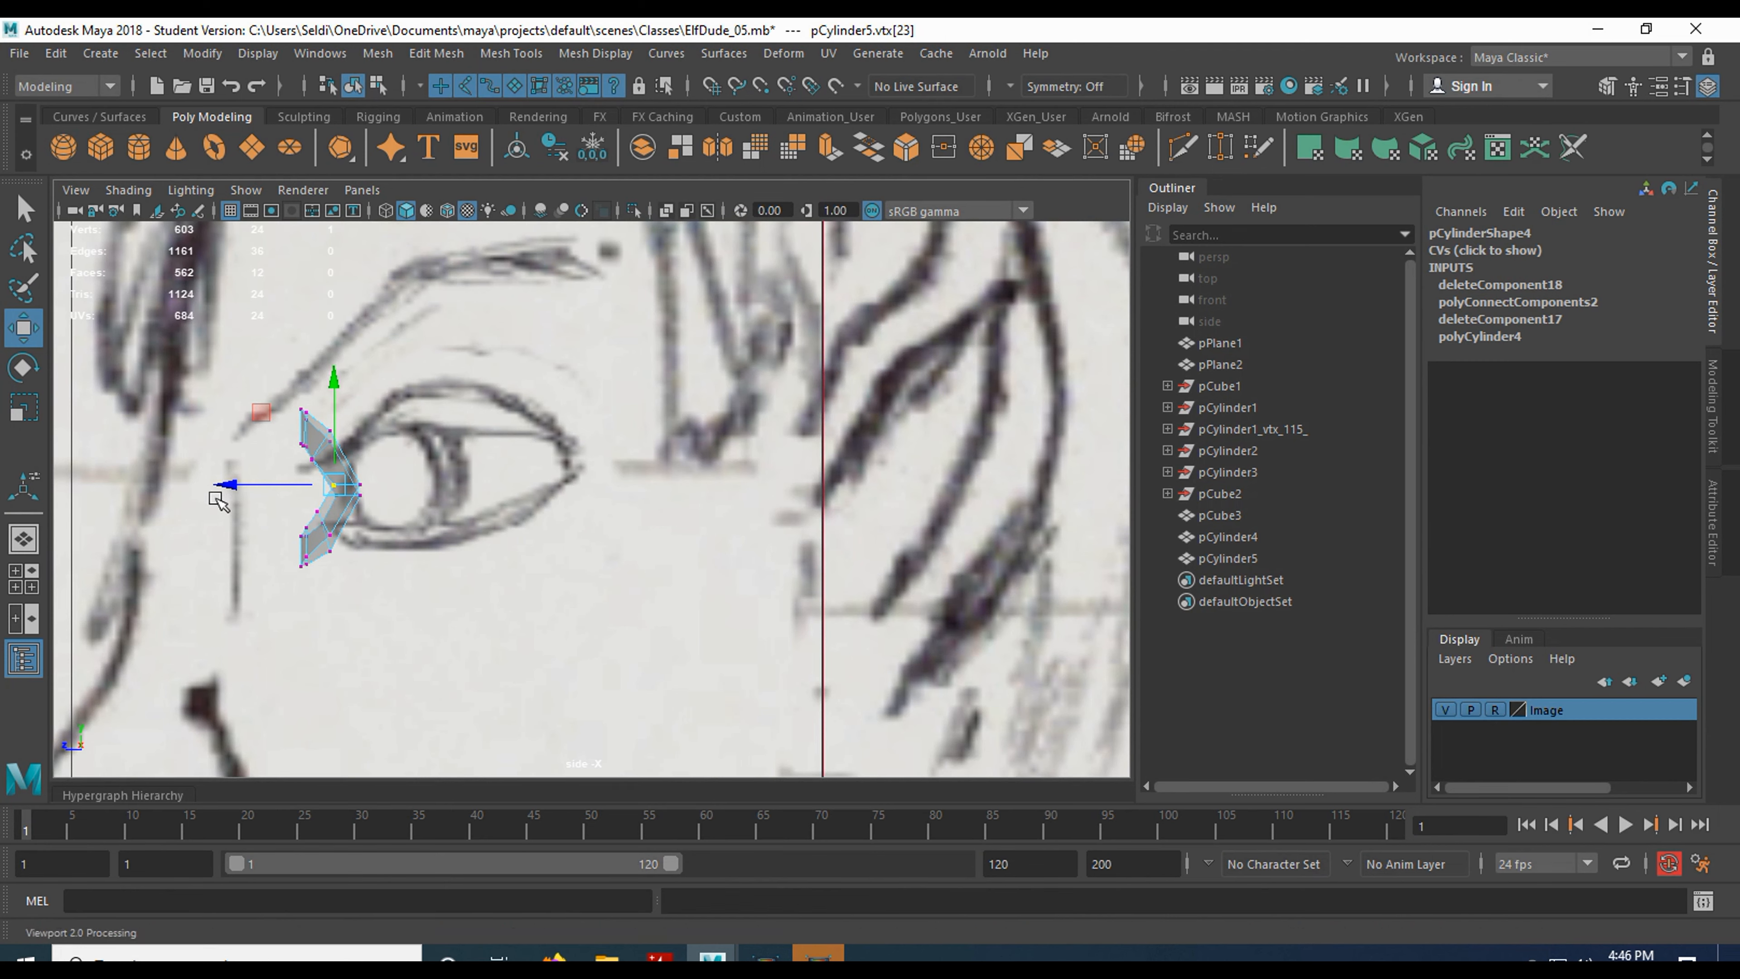
{"action": "scroll", "coordinate": [287, 521], "scroll_direction": "down", "scroll_amount": 1}
{"action": "scroll", "coordinate": [286, 521], "scroll_direction": "down", "scroll_amount": 5}
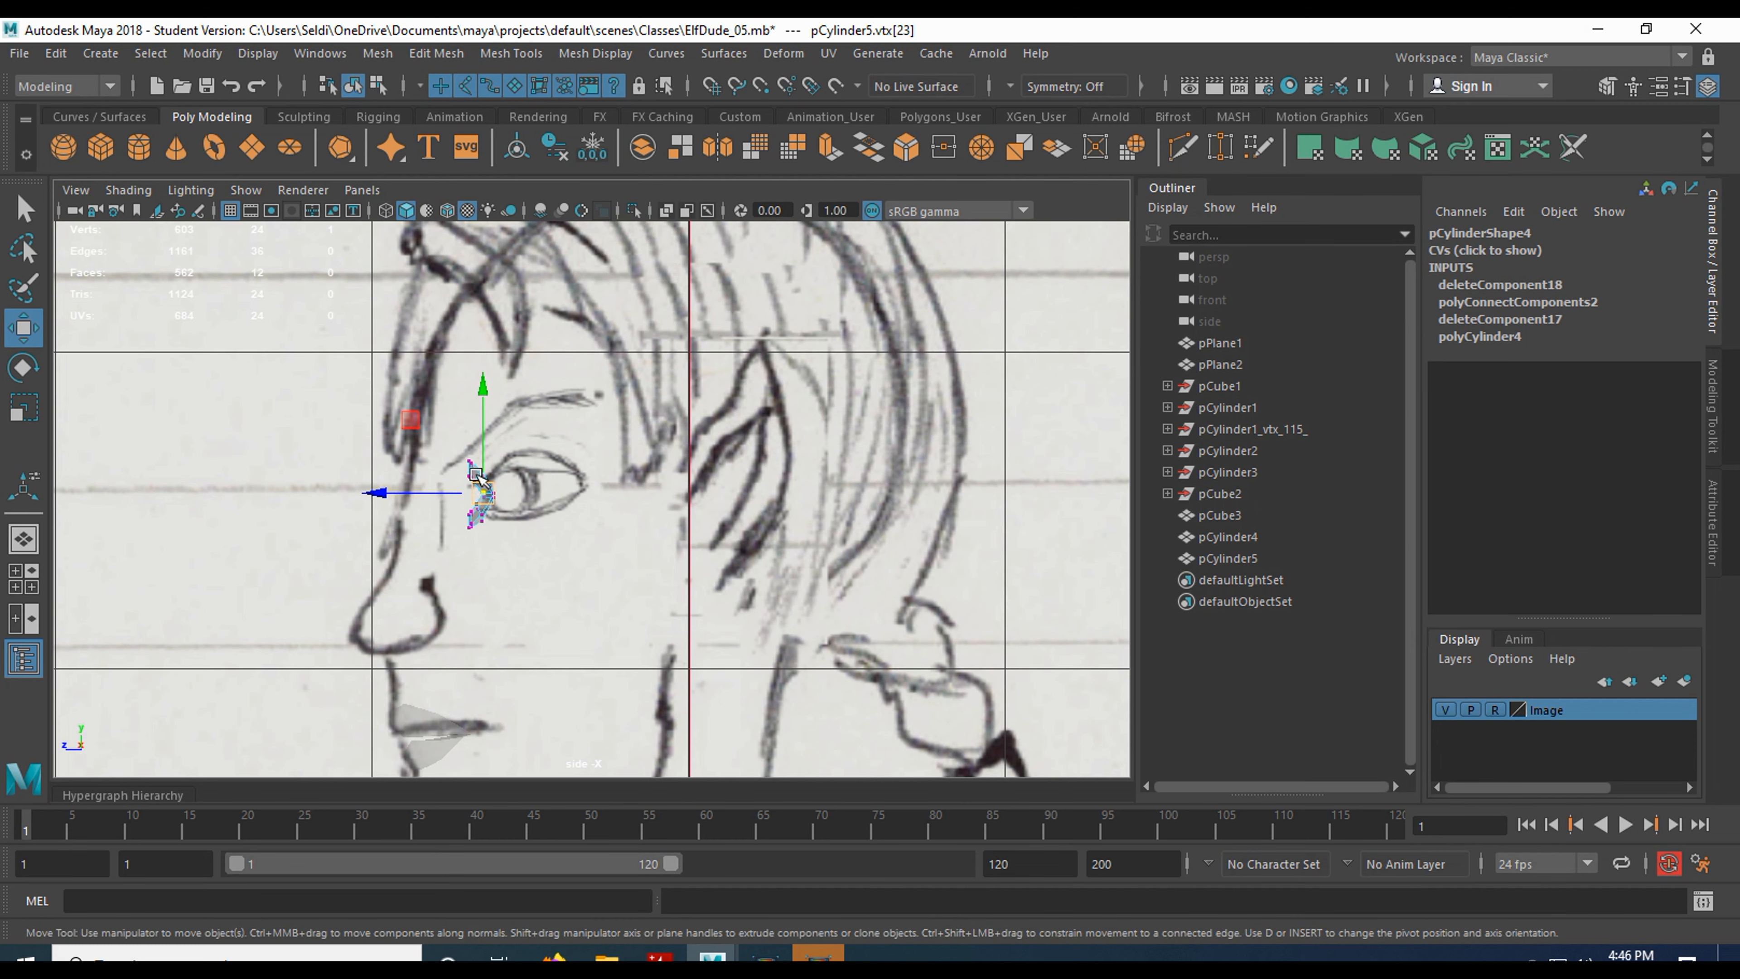
{"action": "scroll", "coordinate": [502, 511], "scroll_direction": "up", "scroll_amount": 2}
{"action": "scroll", "coordinate": [502, 510], "scroll_direction": "up", "scroll_amount": 2}
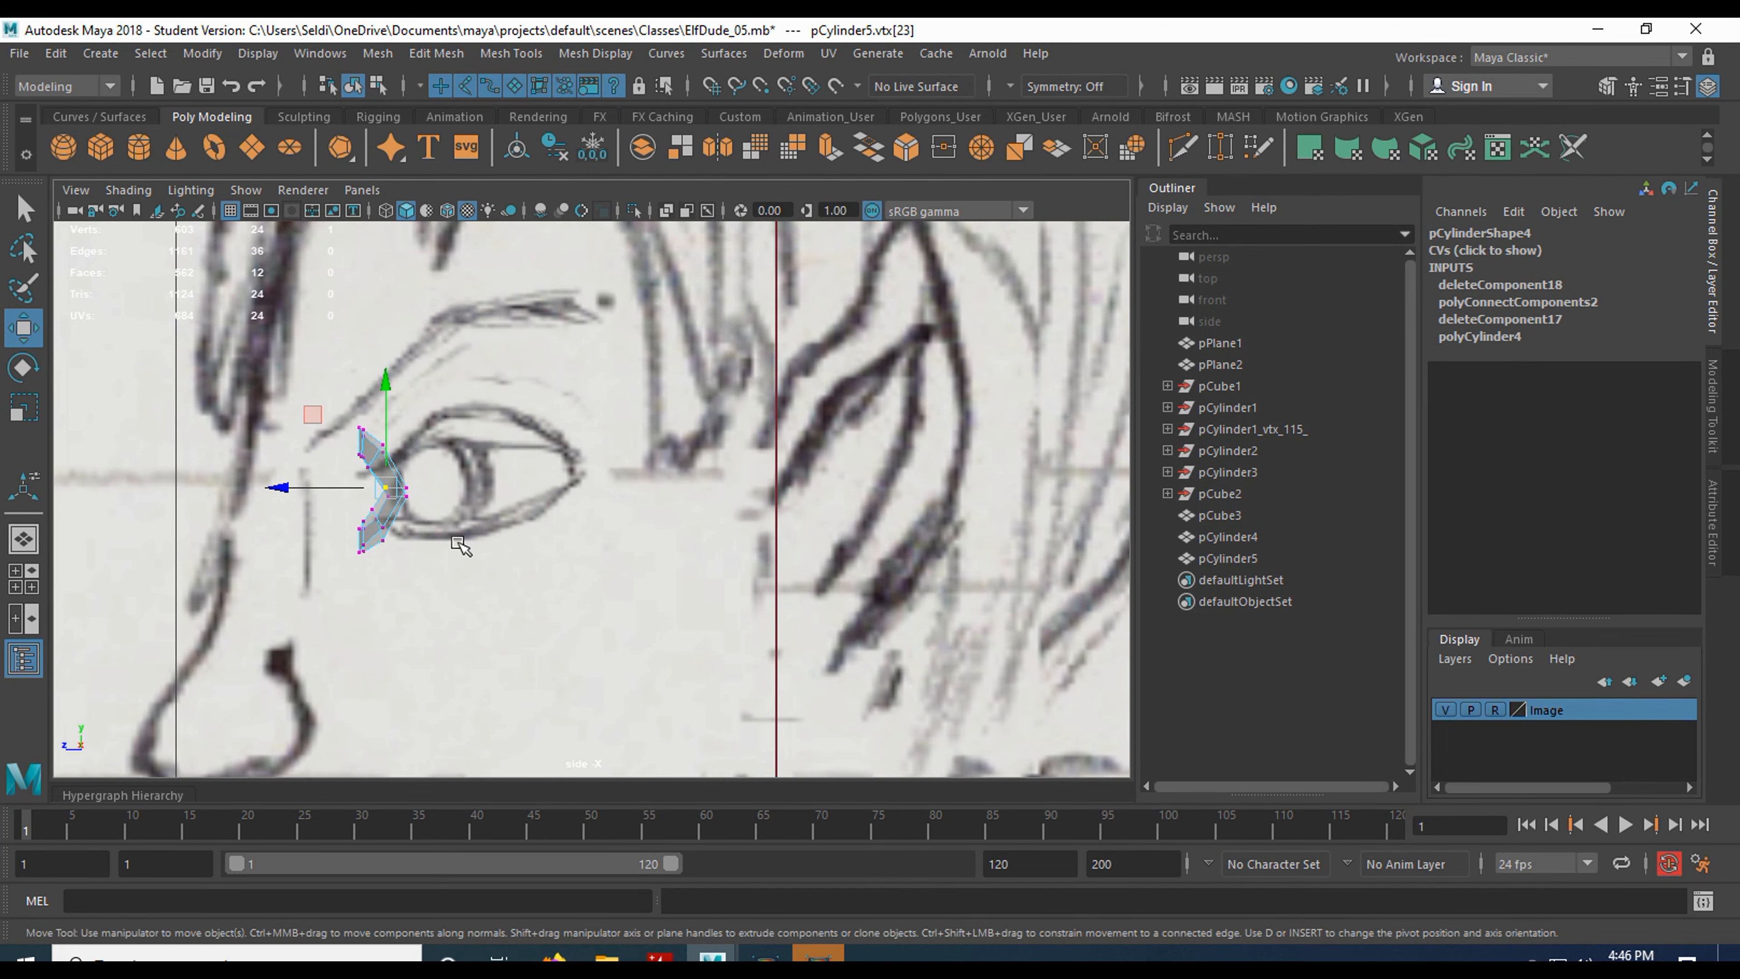
- Insert an edge loop around the eye ring close to its inner rim
{"action": "key", "text": "space"}
{"action": "key", "text": "space"}
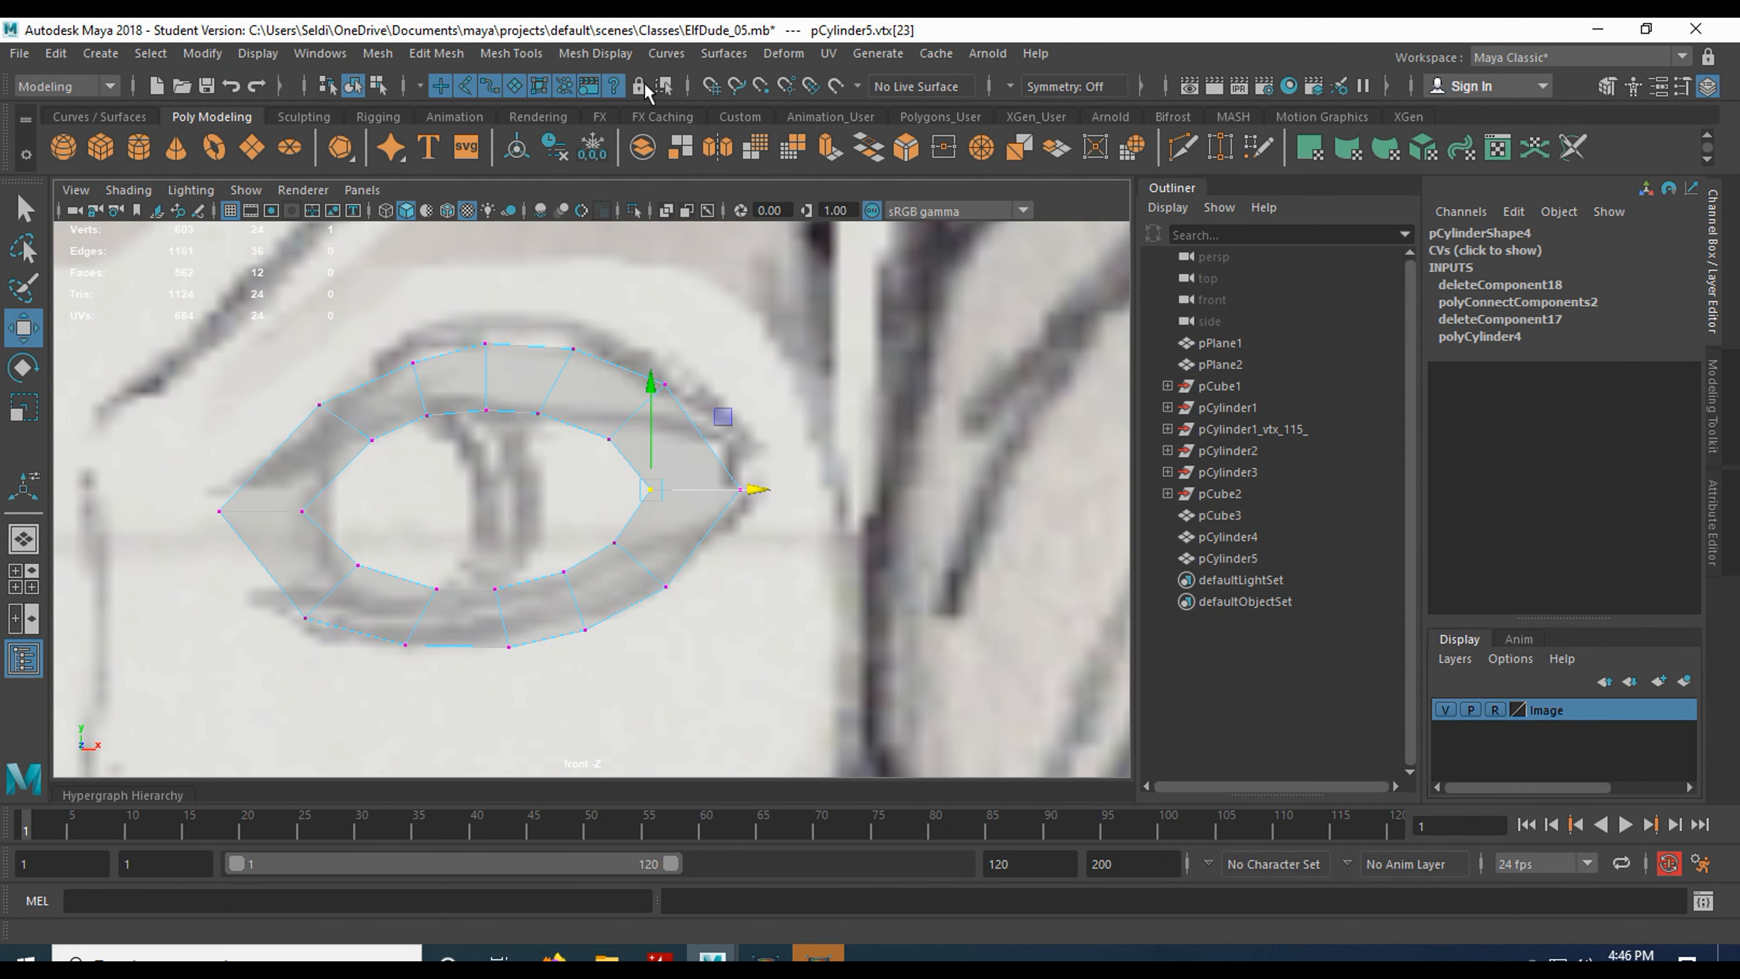
{"action": "left_click", "coordinate": [511, 53]}
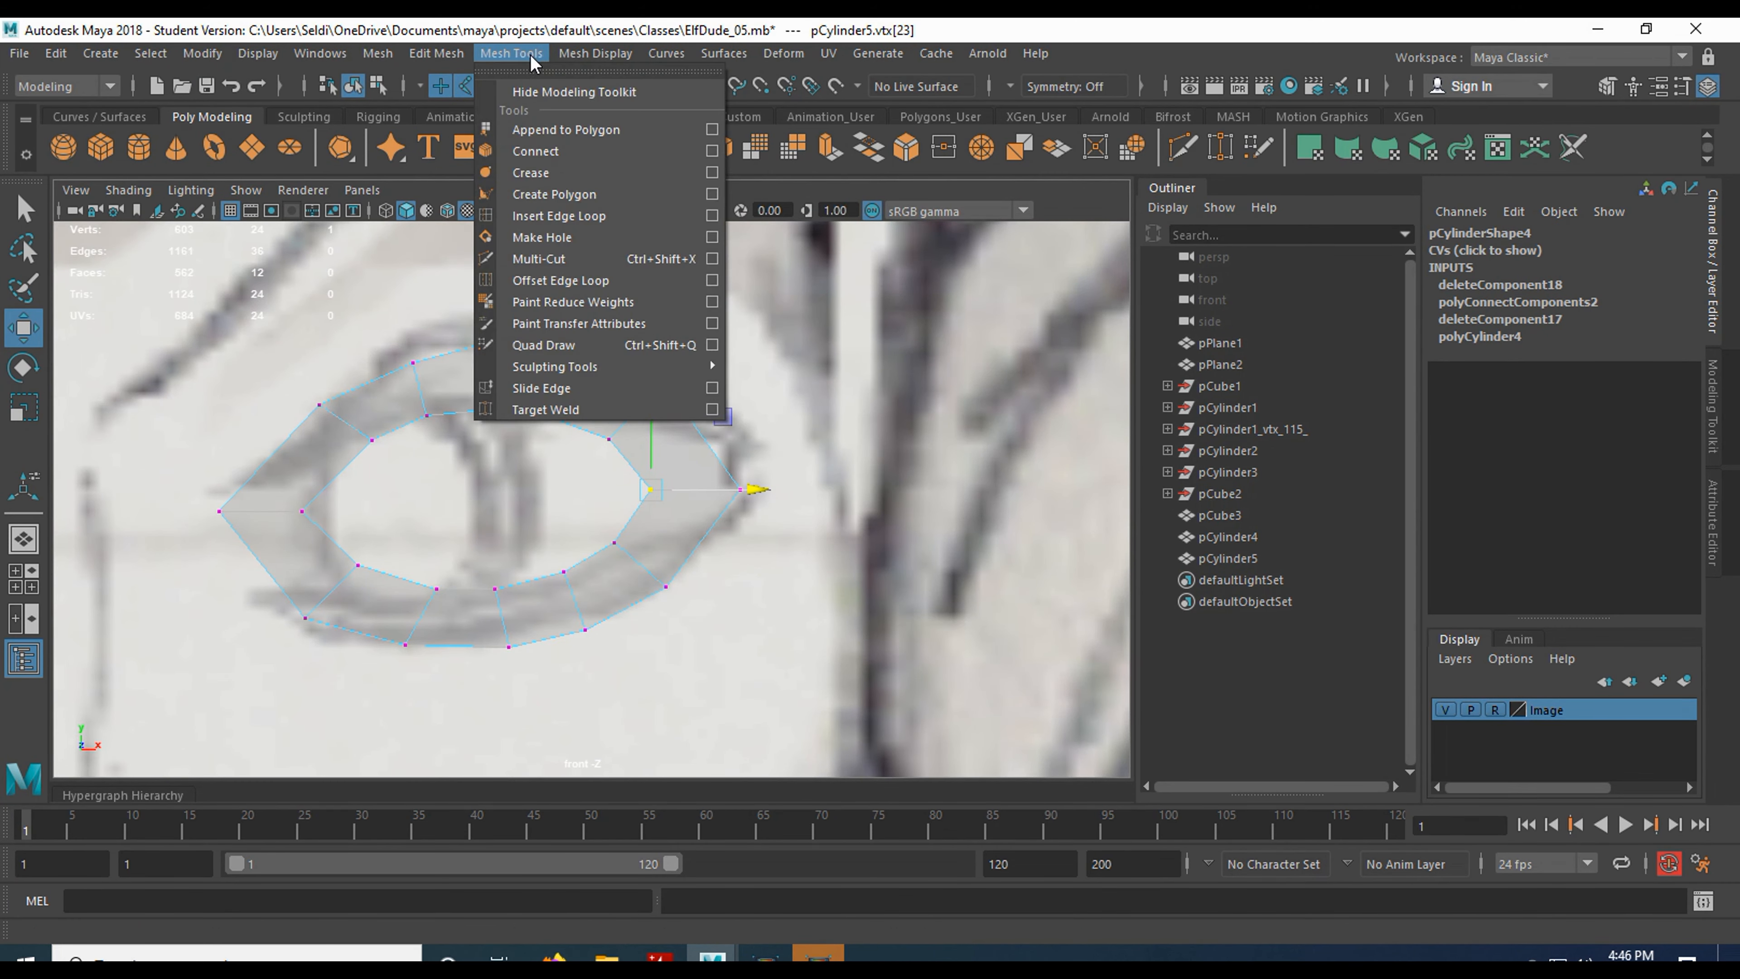
{"action": "left_click", "coordinate": [579, 216]}
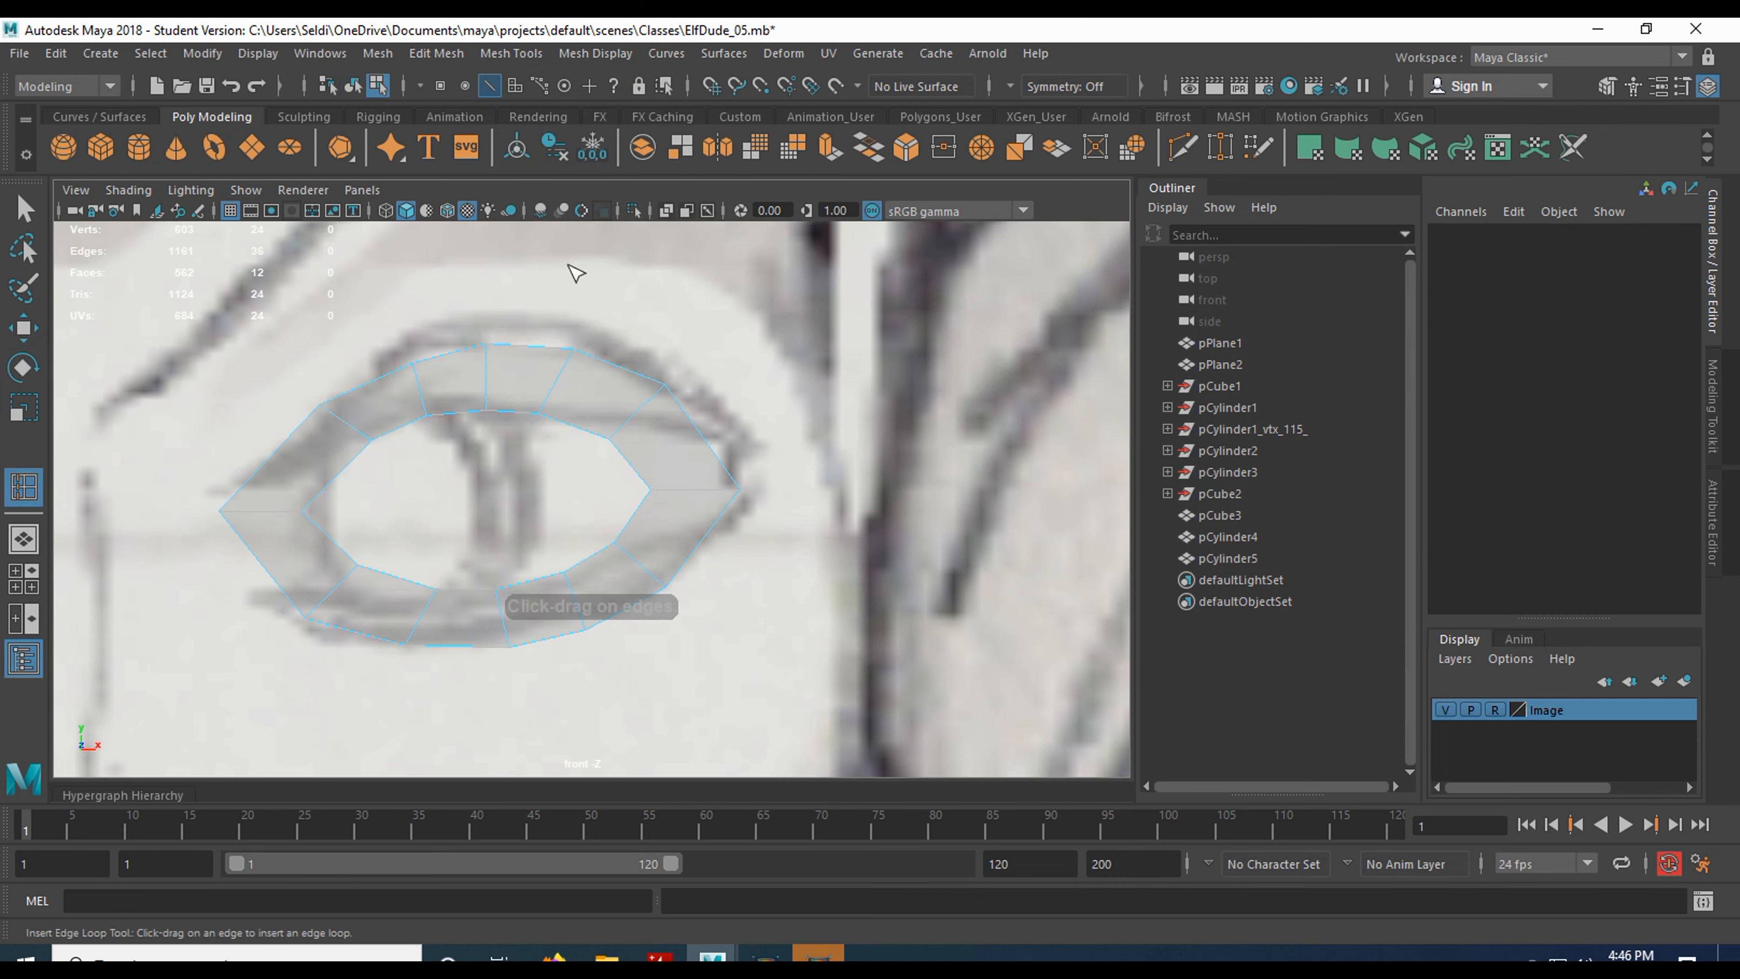
{"action": "left_click", "coordinate": [640, 434]}
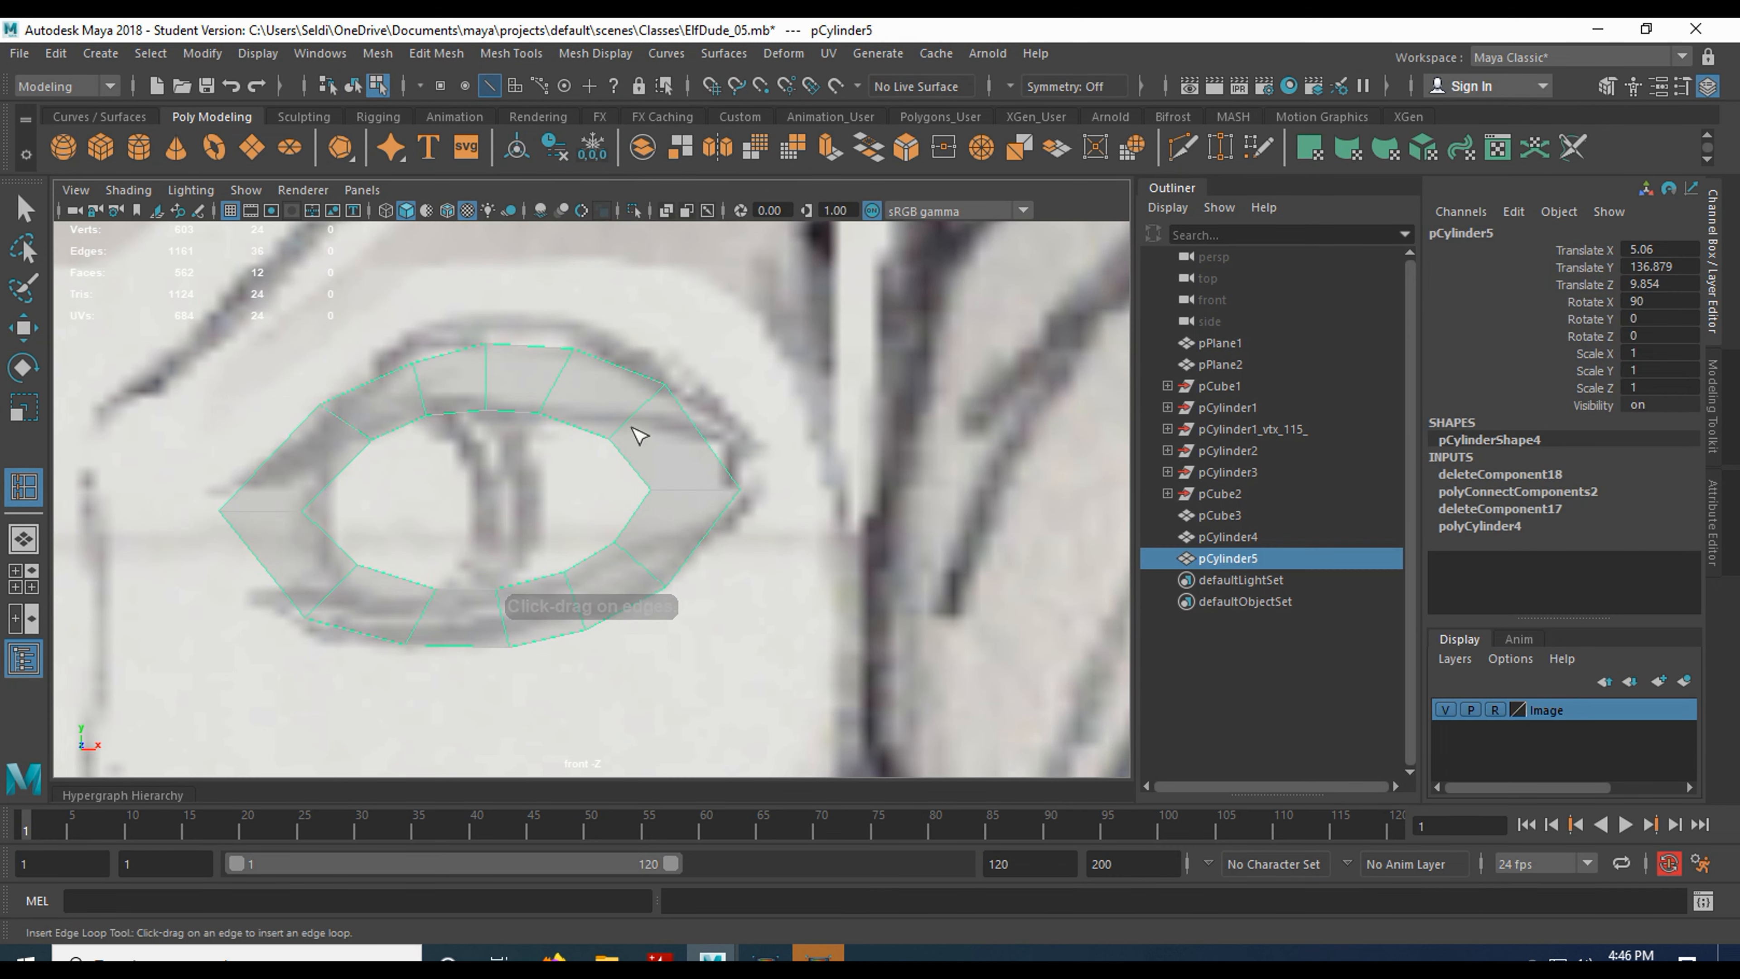
{"action": "left_click", "coordinate": [620, 432]}
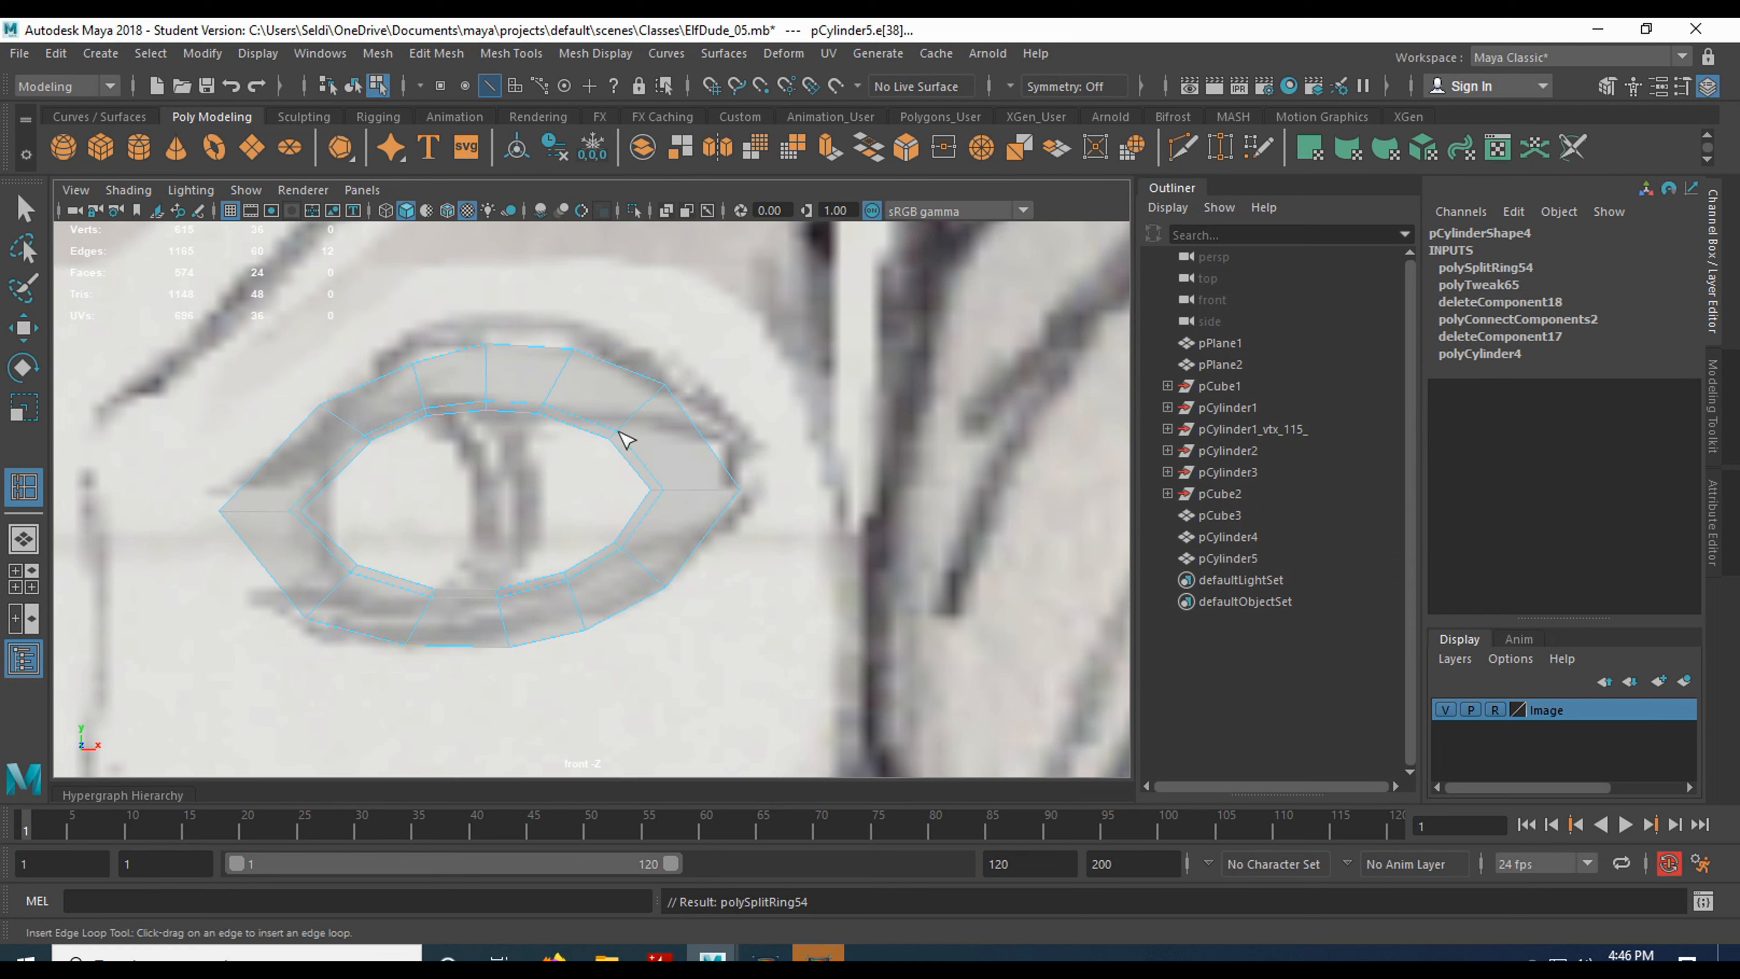
- Select the eye opening's whole inner border edge loop and move it back in depth to give the eyelid rim thickness
{"action": "key", "text": "q"}
{"action": "double_click", "coordinate": [521, 414]}
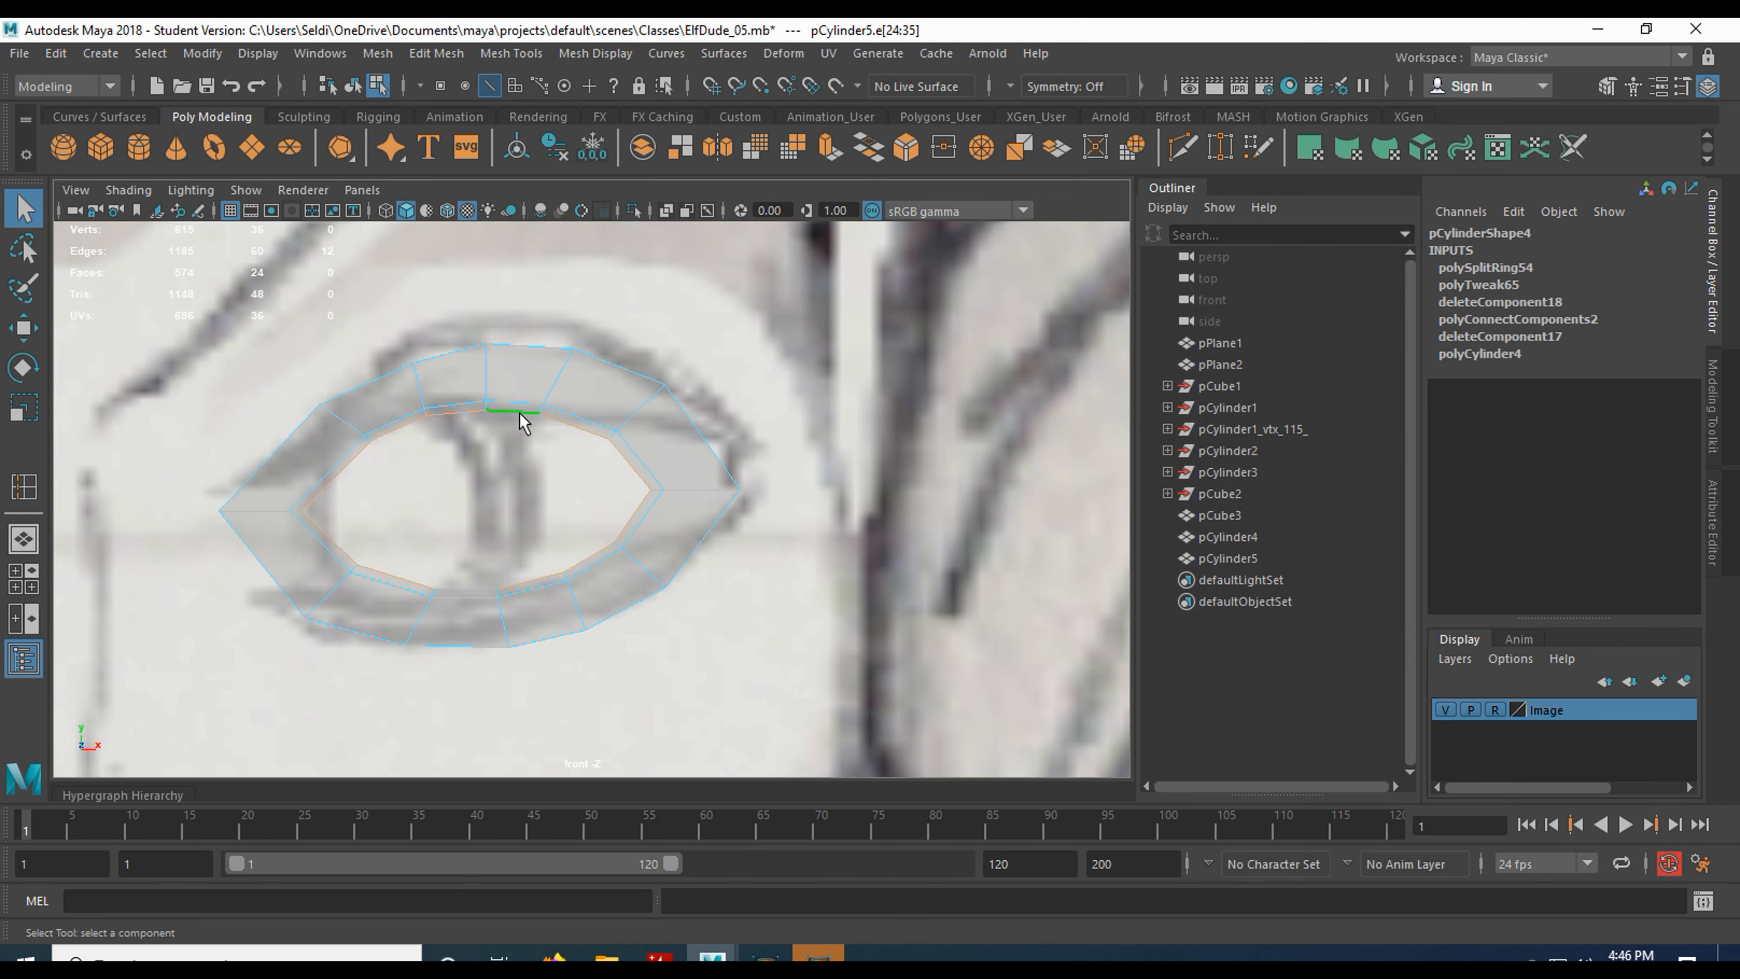
{"action": "key", "text": "space"}
{"action": "key", "text": "space"}
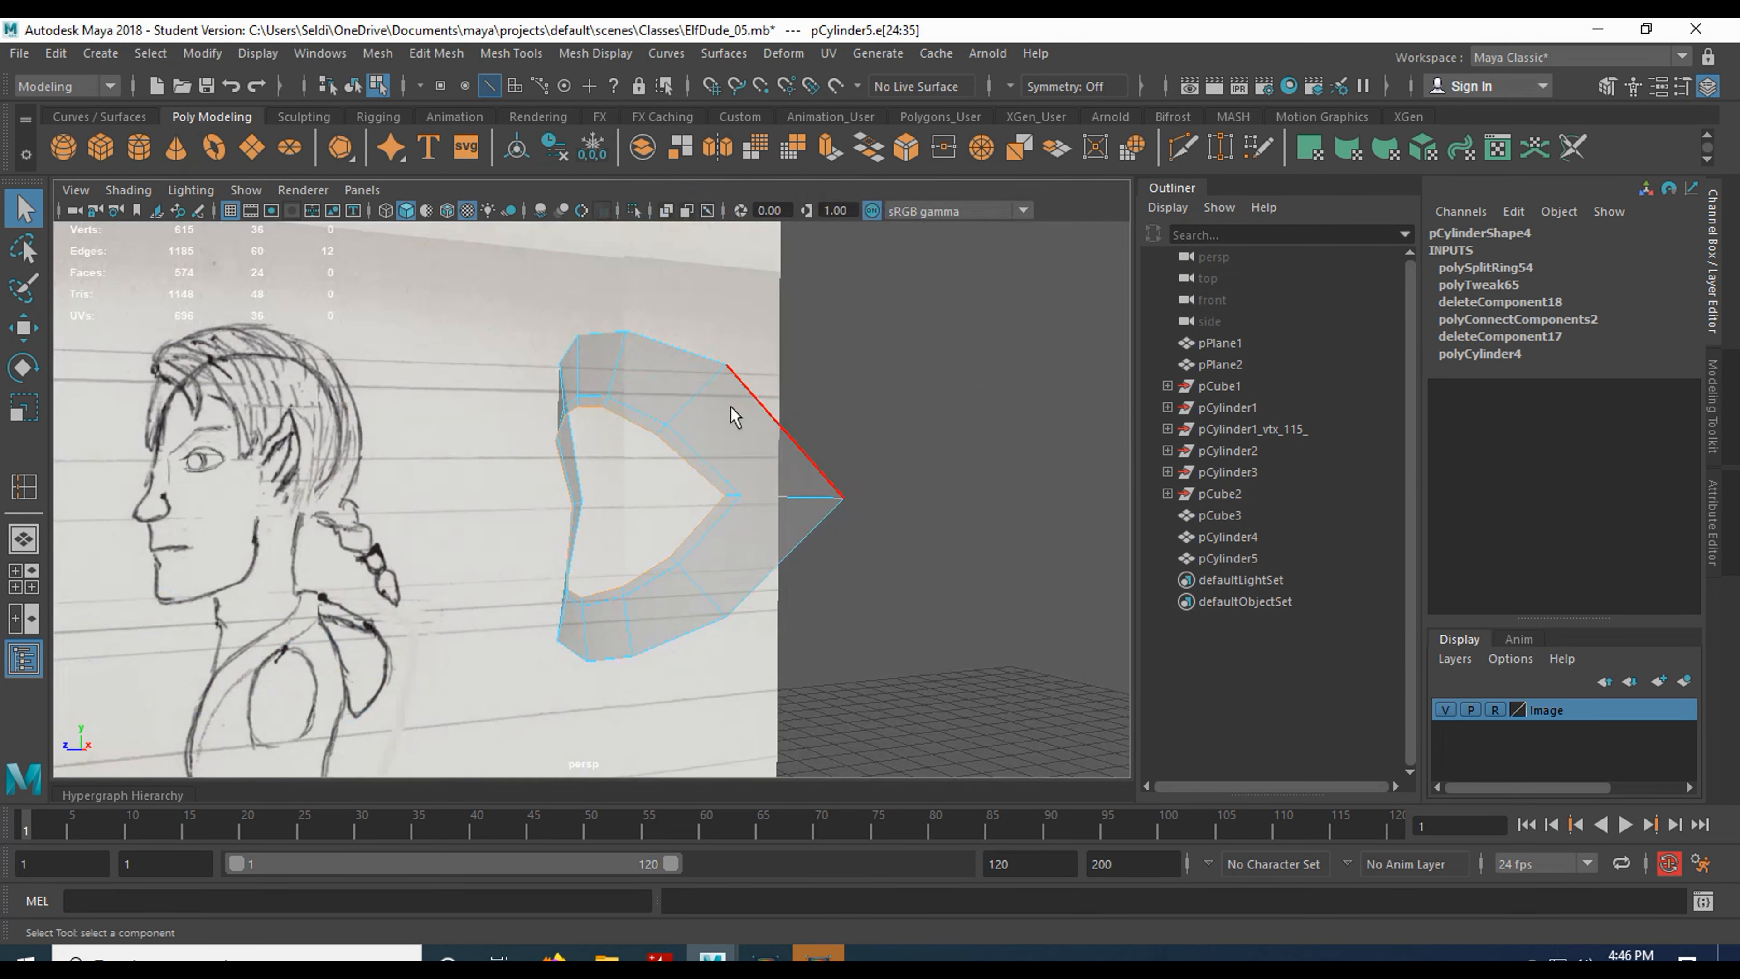
{"action": "key", "text": "w"}
{"action": "mouse_move", "coordinate": [507, 499]}
{"action": "left_mouse_down"}
{"action": "mouse_move", "coordinate": [543, 498]}
{"action": "mouse_move", "coordinate": [566, 561]}
{"action": "mouse_move", "coordinate": [788, 517]}
{"action": "mouse_move", "coordinate": [800, 482]}
{"action": "mouse_move", "coordinate": [700, 471]}
{"action": "mouse_move", "coordinate": [474, 517]}
{"action": "mouse_move", "coordinate": [500, 567]}
{"action": "mouse_move", "coordinate": [518, 560]}
{"action": "mouse_move", "coordinate": [489, 549]}
{"action": "left_mouse_up"}
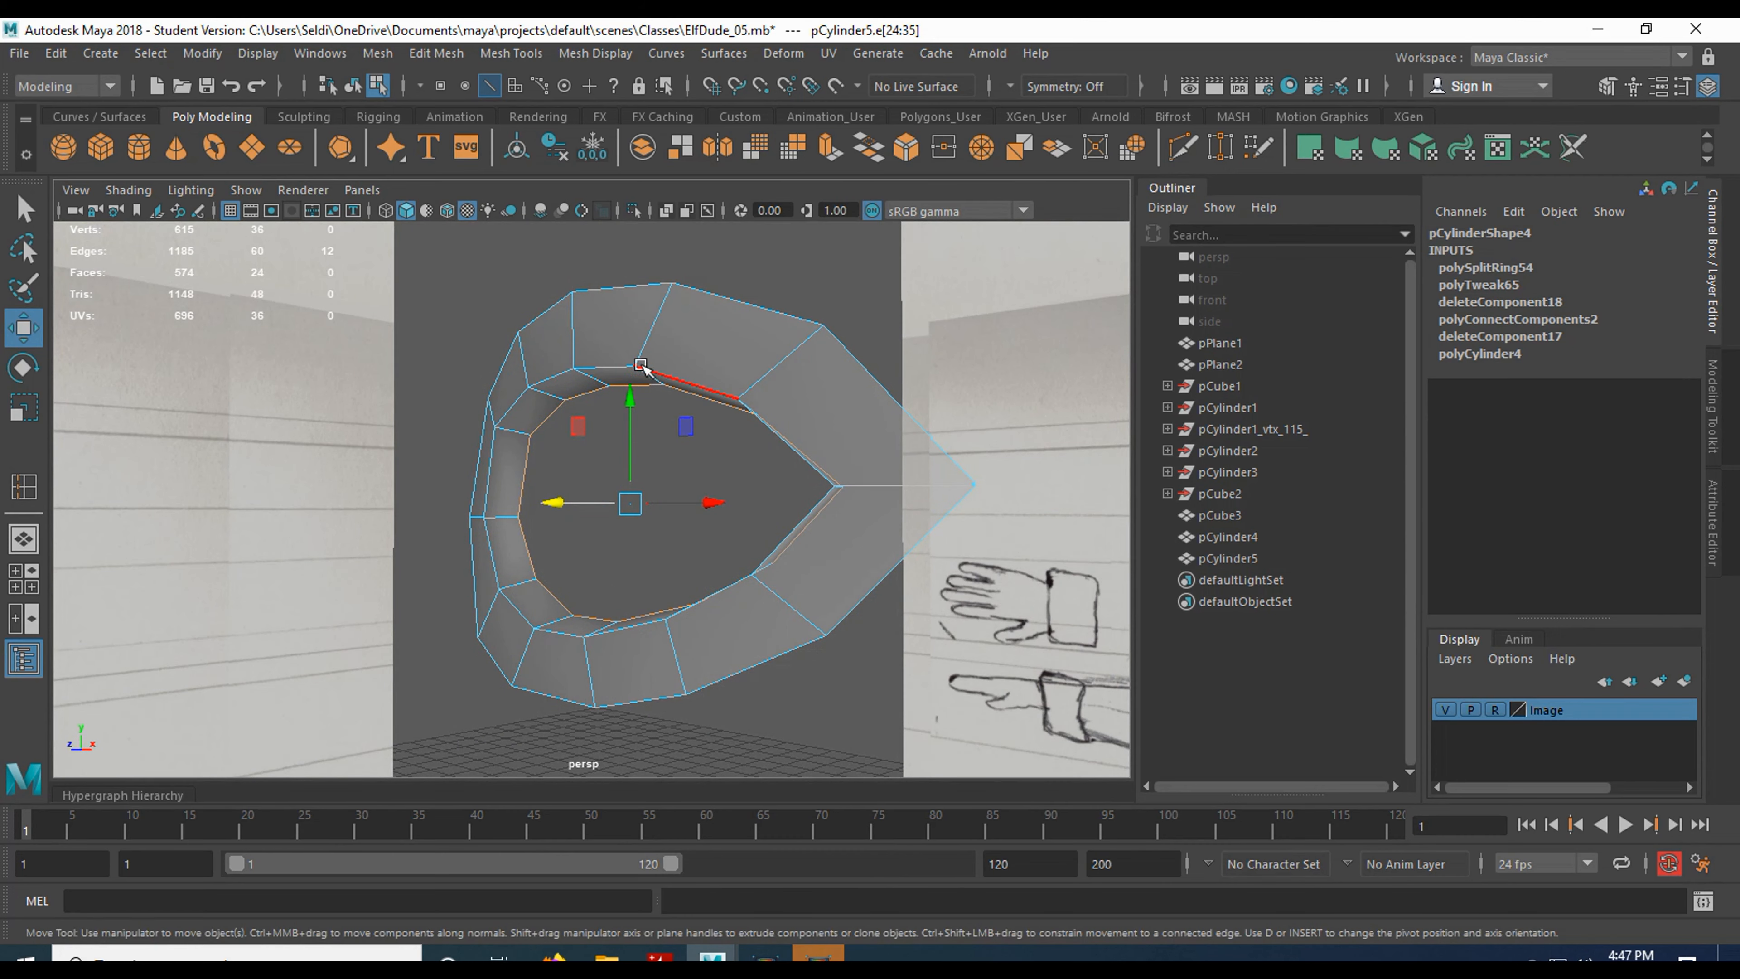
{"action": "left_click_drag", "start_coordinate": [544, 595], "coordinate": [526, 509], "text": "alt"}
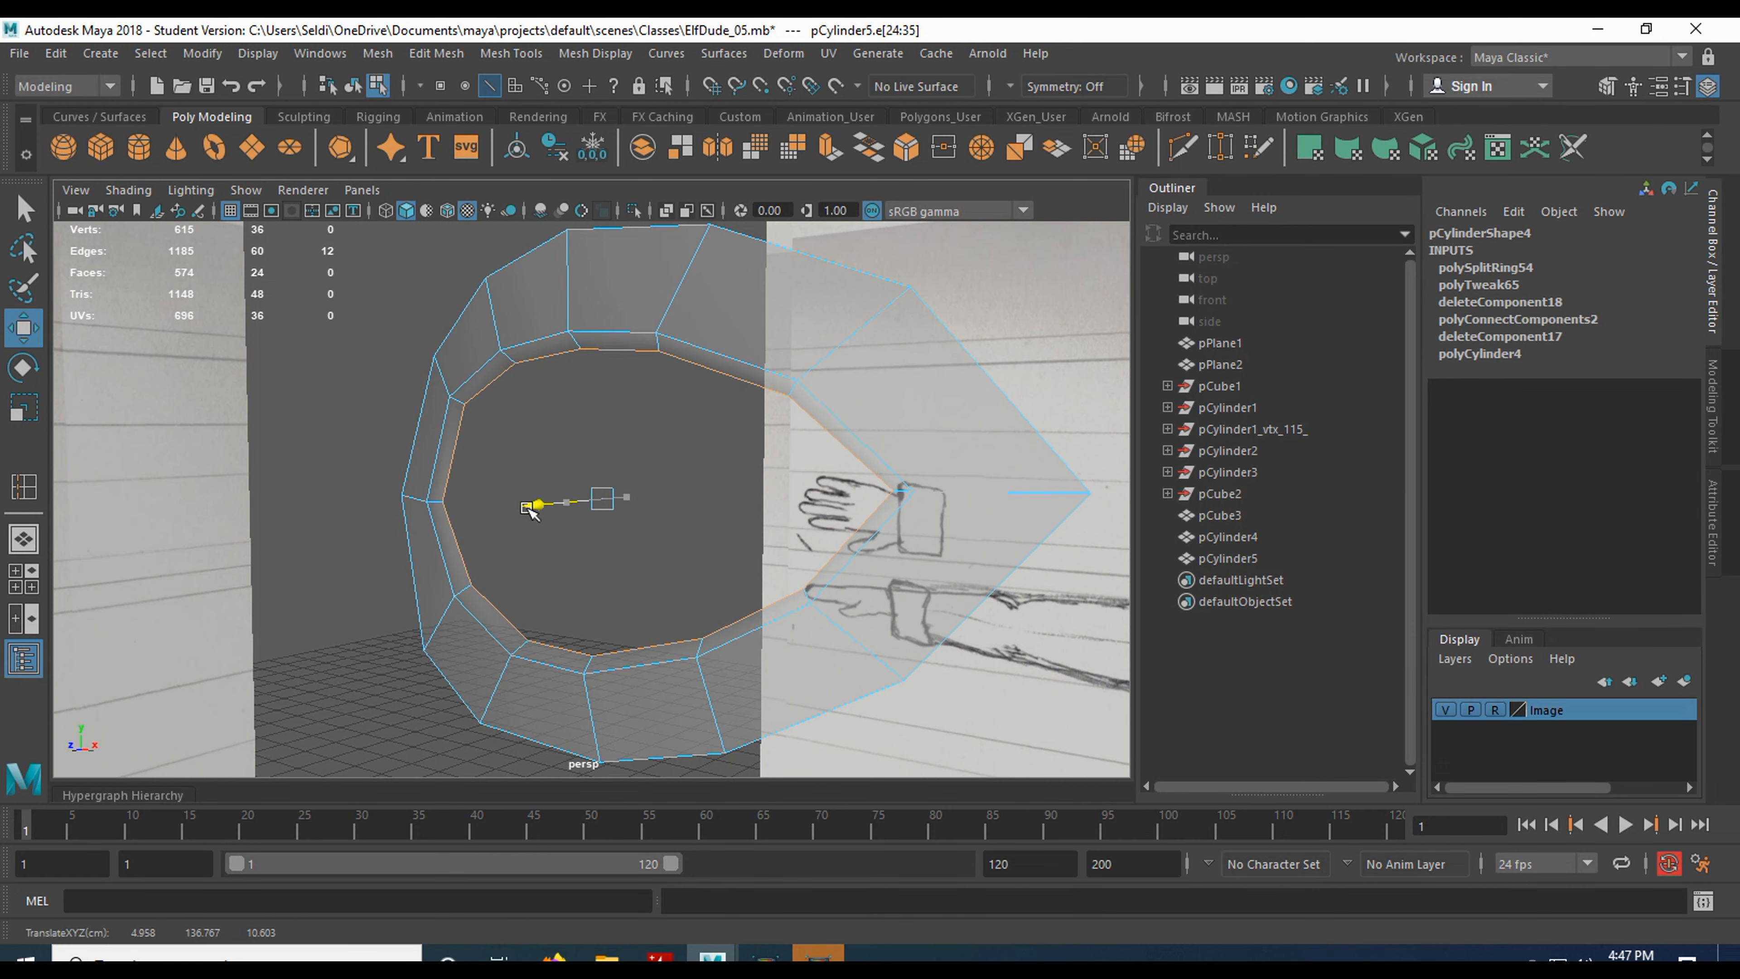
{"action": "mouse_move", "coordinate": [378, 555]}
{"action": "left_mouse_down", "text": "alt"}
{"action": "mouse_move", "coordinate": [493, 497]}
{"action": "mouse_move", "coordinate": [610, 470]}
{"action": "mouse_move", "coordinate": [641, 533]}
{"action": "mouse_move", "coordinate": [607, 588]}
{"action": "mouse_move", "coordinate": [372, 556]}
{"action": "mouse_move", "coordinate": [404, 533]}
{"action": "left_mouse_up", "text": "alt"}
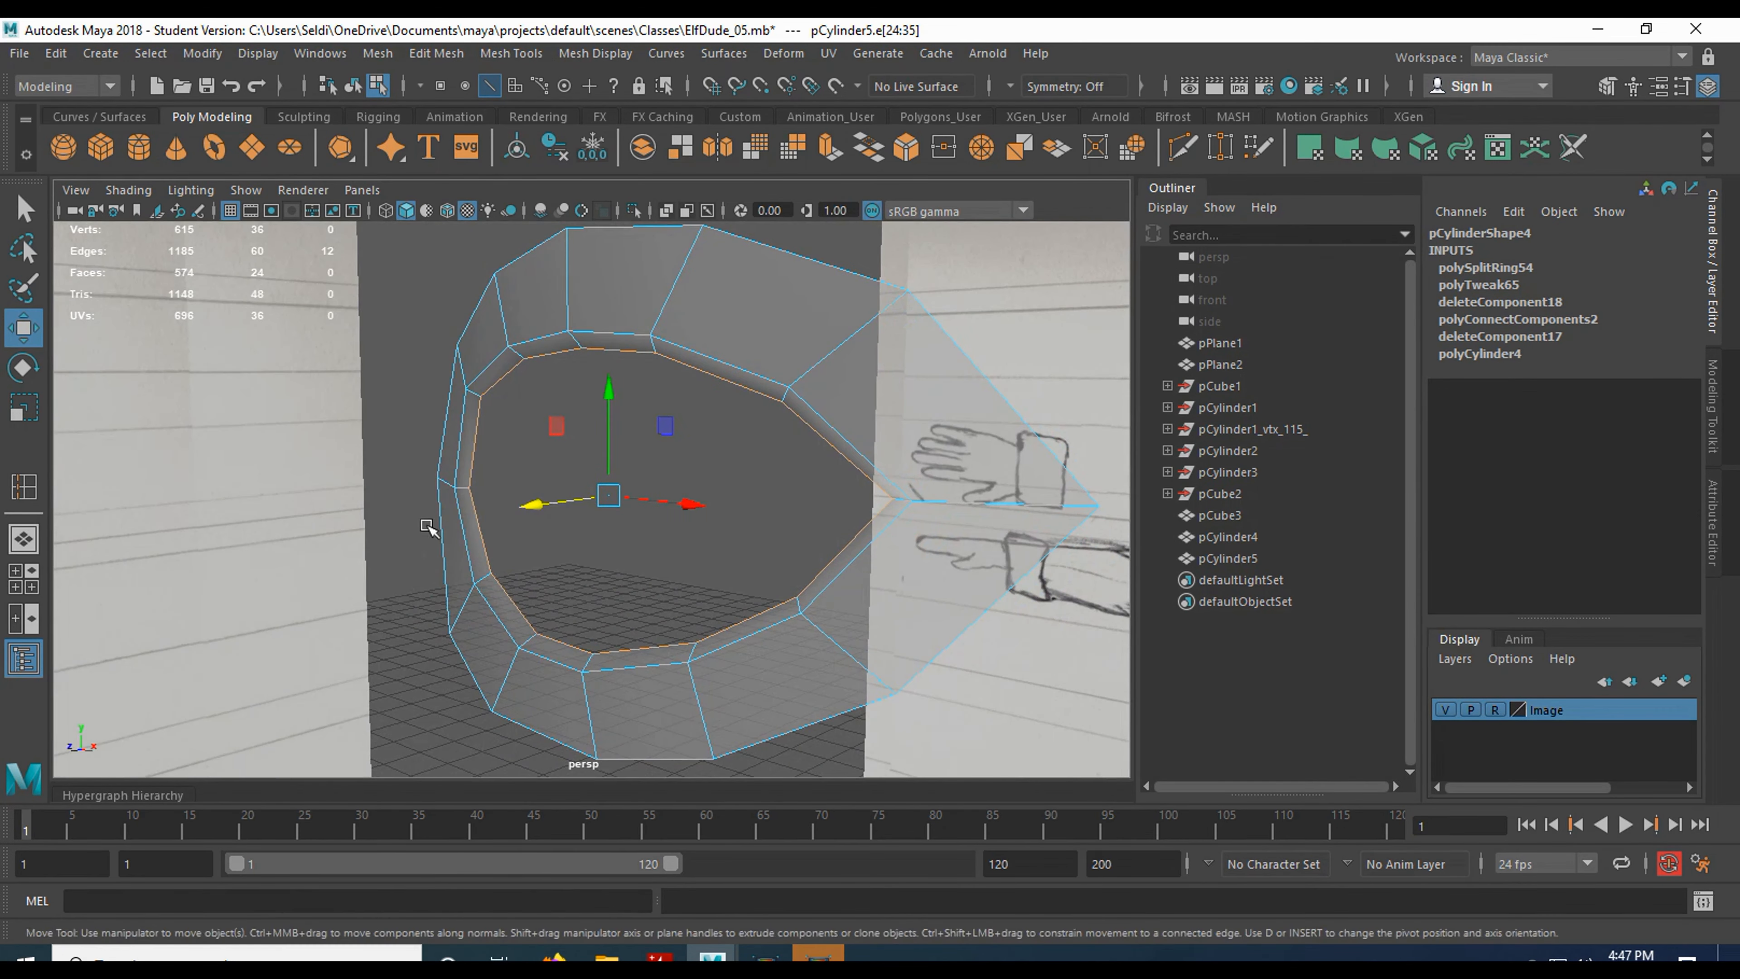
- Extrude the eye opening's inner border edge loop with a Local Translate Z of -0.149 to deepen the eyelid rim
{"action": "mouse_move", "coordinate": [859, 517]}
{"action": "left_mouse_down", "text": "alt"}
{"action": "mouse_move", "coordinate": [746, 556]}
{"action": "mouse_move", "coordinate": [754, 584]}
{"action": "mouse_move", "coordinate": [893, 494]}
{"action": "mouse_move", "coordinate": [610, 535]}
{"action": "mouse_move", "coordinate": [529, 505]}
{"action": "mouse_move", "coordinate": [558, 509]}
{"action": "mouse_move", "coordinate": [505, 524]}
{"action": "mouse_move", "coordinate": [478, 562]}
{"action": "mouse_move", "coordinate": [532, 549]}
{"action": "mouse_move", "coordinate": [556, 511]}
{"action": "mouse_move", "coordinate": [509, 549]}
{"action": "mouse_move", "coordinate": [529, 459]}
{"action": "left_mouse_up", "text": "alt"}
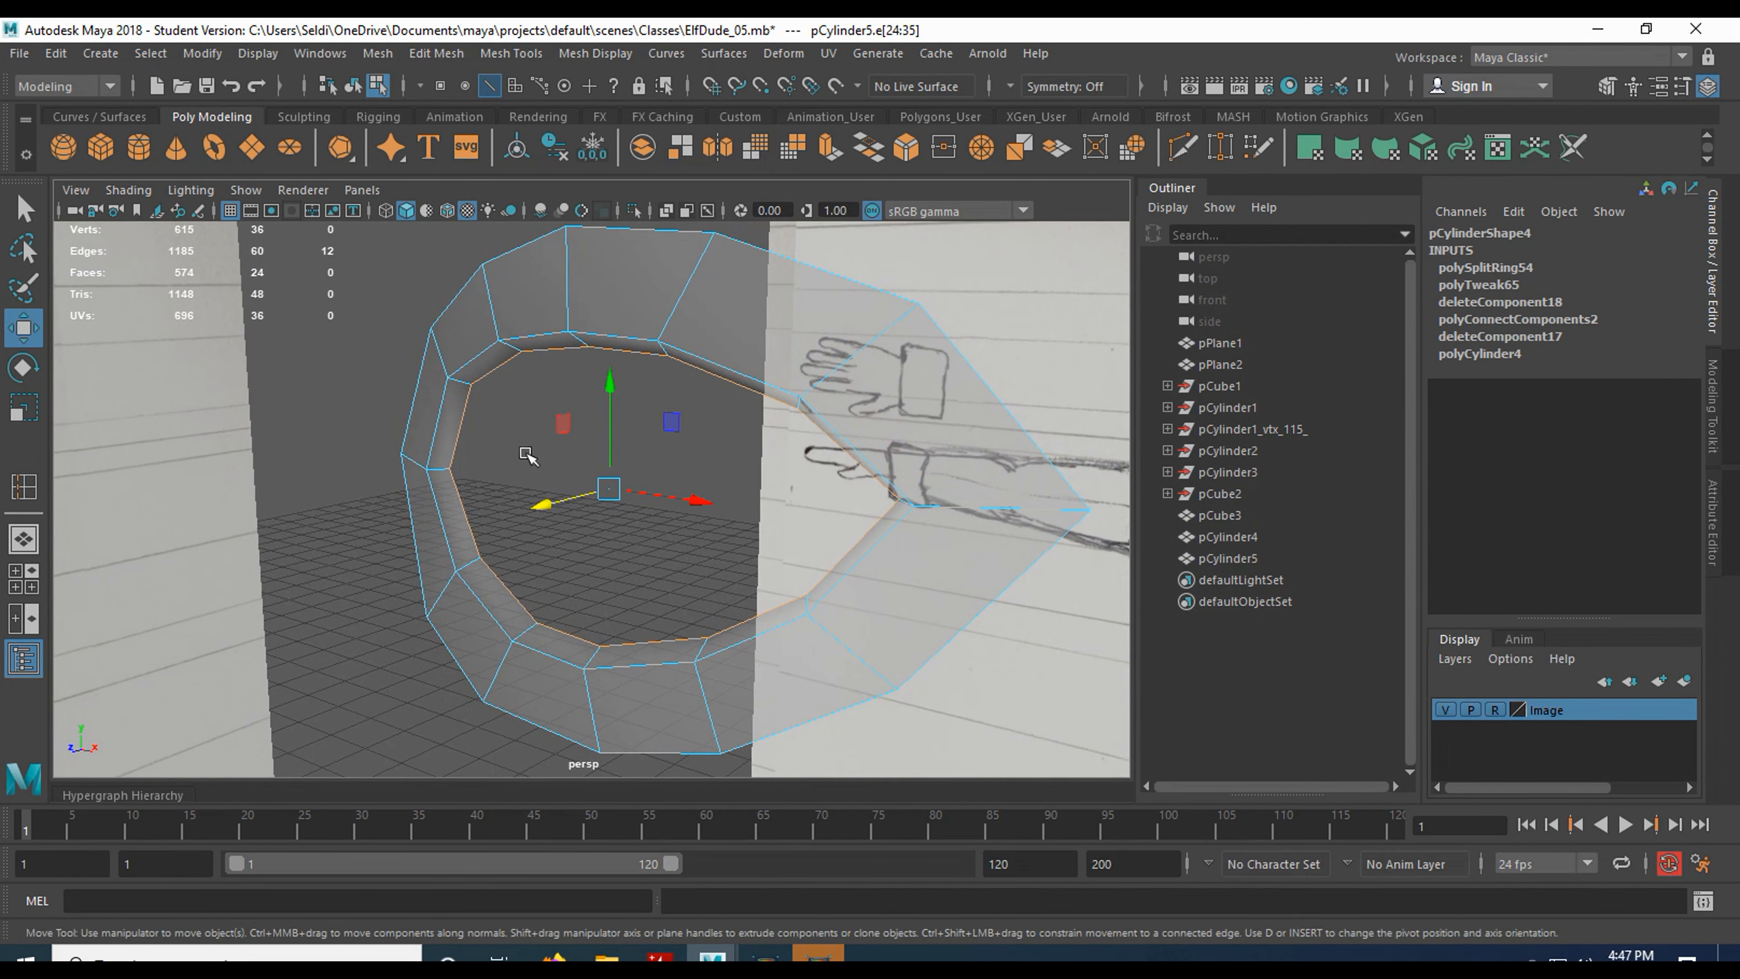
{"action": "left_click", "coordinate": [829, 150]}
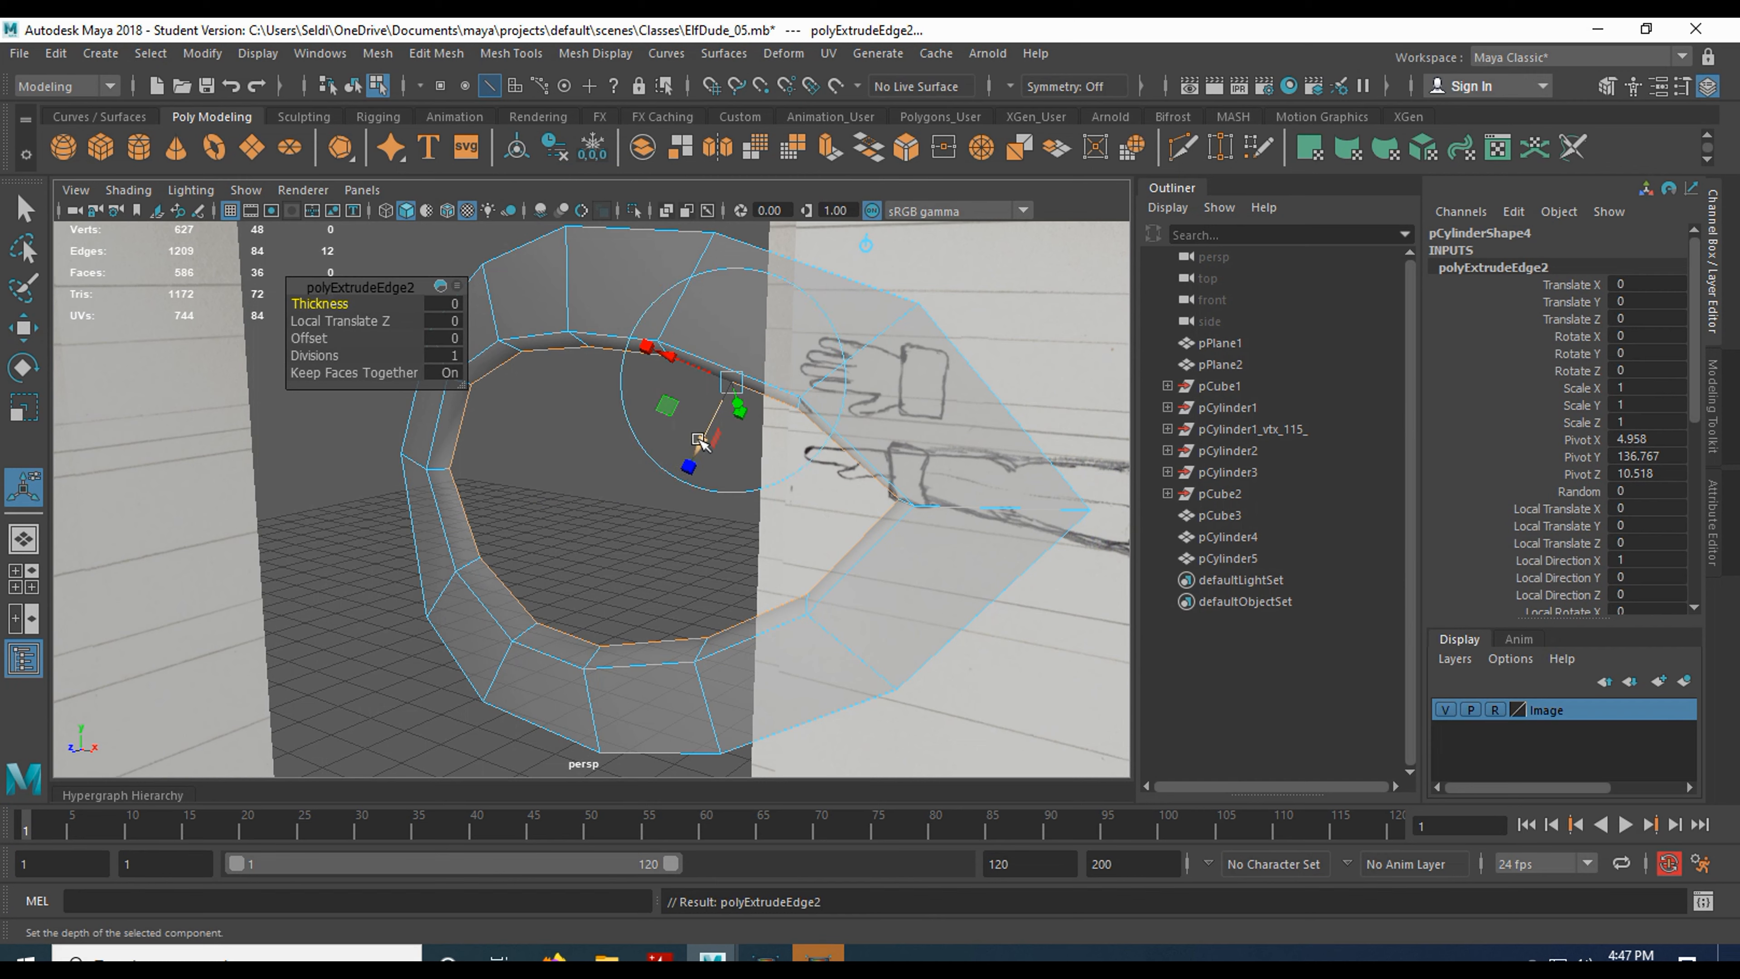
{"action": "left_click_drag", "start_coordinate": [699, 442], "coordinate": [713, 421]}
{"action": "mouse_move", "coordinate": [663, 482]}
{"action": "left_mouse_down", "text": "alt"}
{"action": "mouse_move", "coordinate": [400, 482]}
{"action": "mouse_move", "coordinate": [330, 439]}
{"action": "mouse_move", "coordinate": [370, 446]}
{"action": "mouse_move", "coordinate": [303, 494]}
{"action": "mouse_move", "coordinate": [668, 509]}
{"action": "left_mouse_up", "text": "alt"}
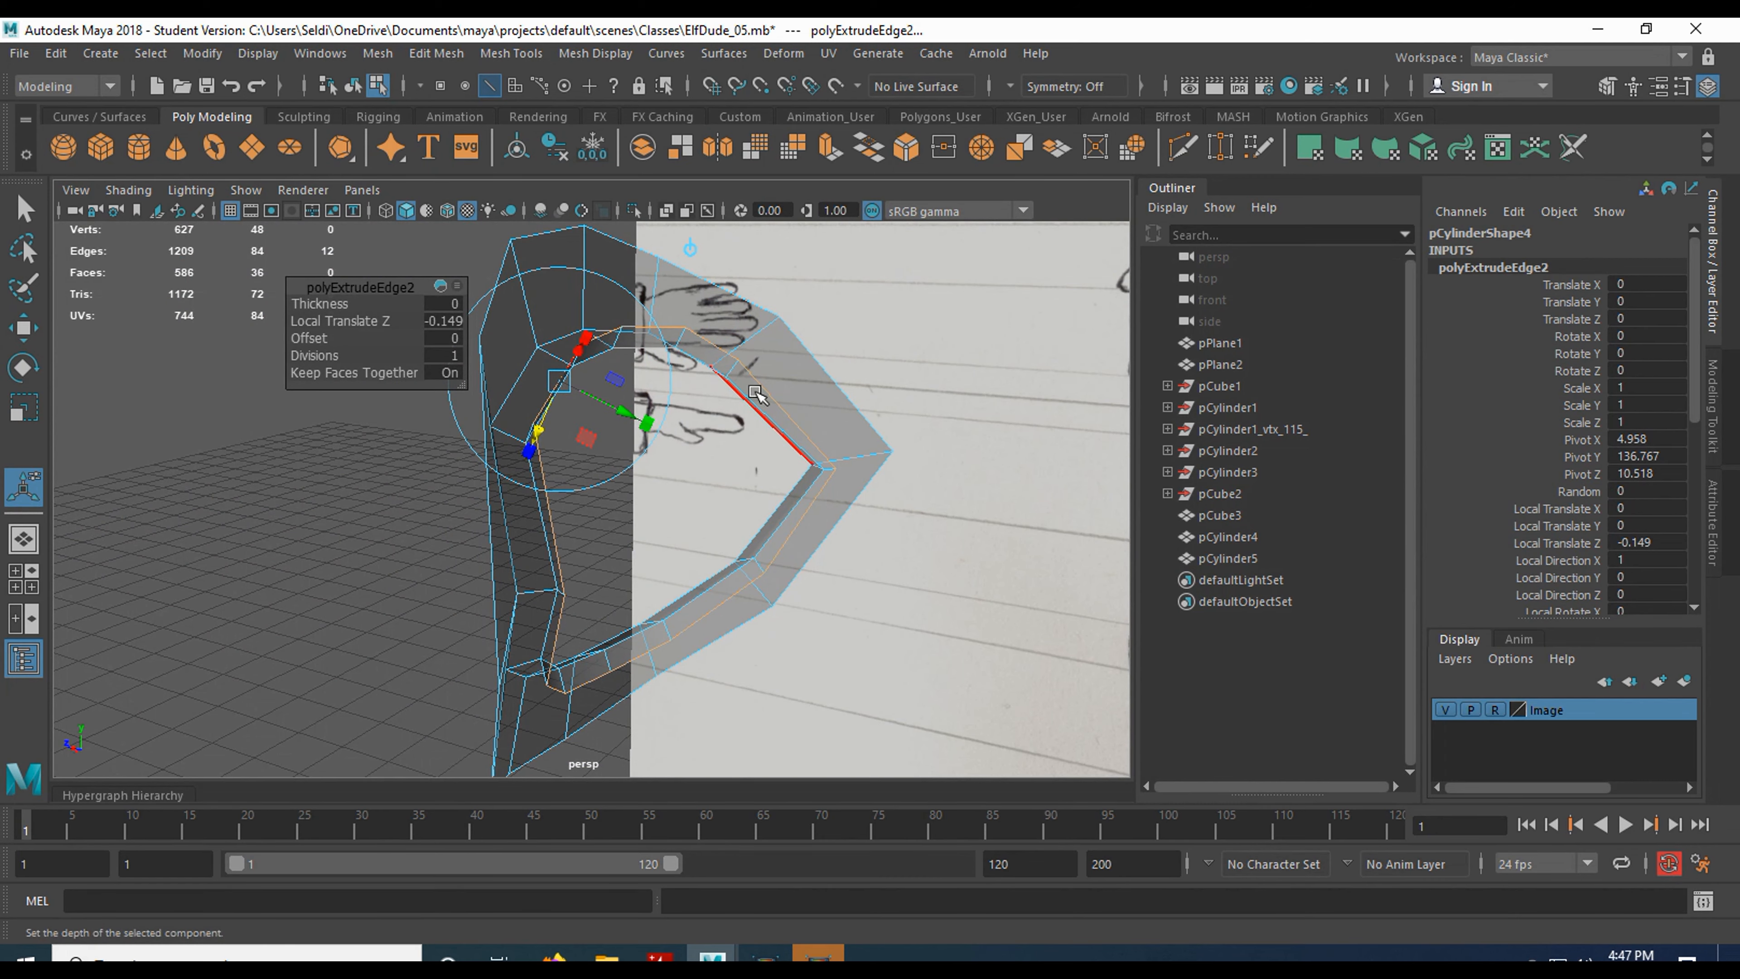
{"action": "left_click_drag", "start_coordinate": [719, 392], "coordinate": [715, 354], "text": "alt"}
{"action": "mouse_move", "coordinate": [774, 411]}
{"action": "left_mouse_down", "text": "alt"}
{"action": "mouse_move", "coordinate": [999, 385]}
{"action": "mouse_move", "coordinate": [987, 409]}
{"action": "mouse_move", "coordinate": [1014, 419]}
{"action": "mouse_move", "coordinate": [851, 440]}
{"action": "mouse_move", "coordinate": [905, 384]}
{"action": "mouse_move", "coordinate": [770, 442]}
{"action": "mouse_move", "coordinate": [680, 535]}
{"action": "left_mouse_up", "text": "alt"}
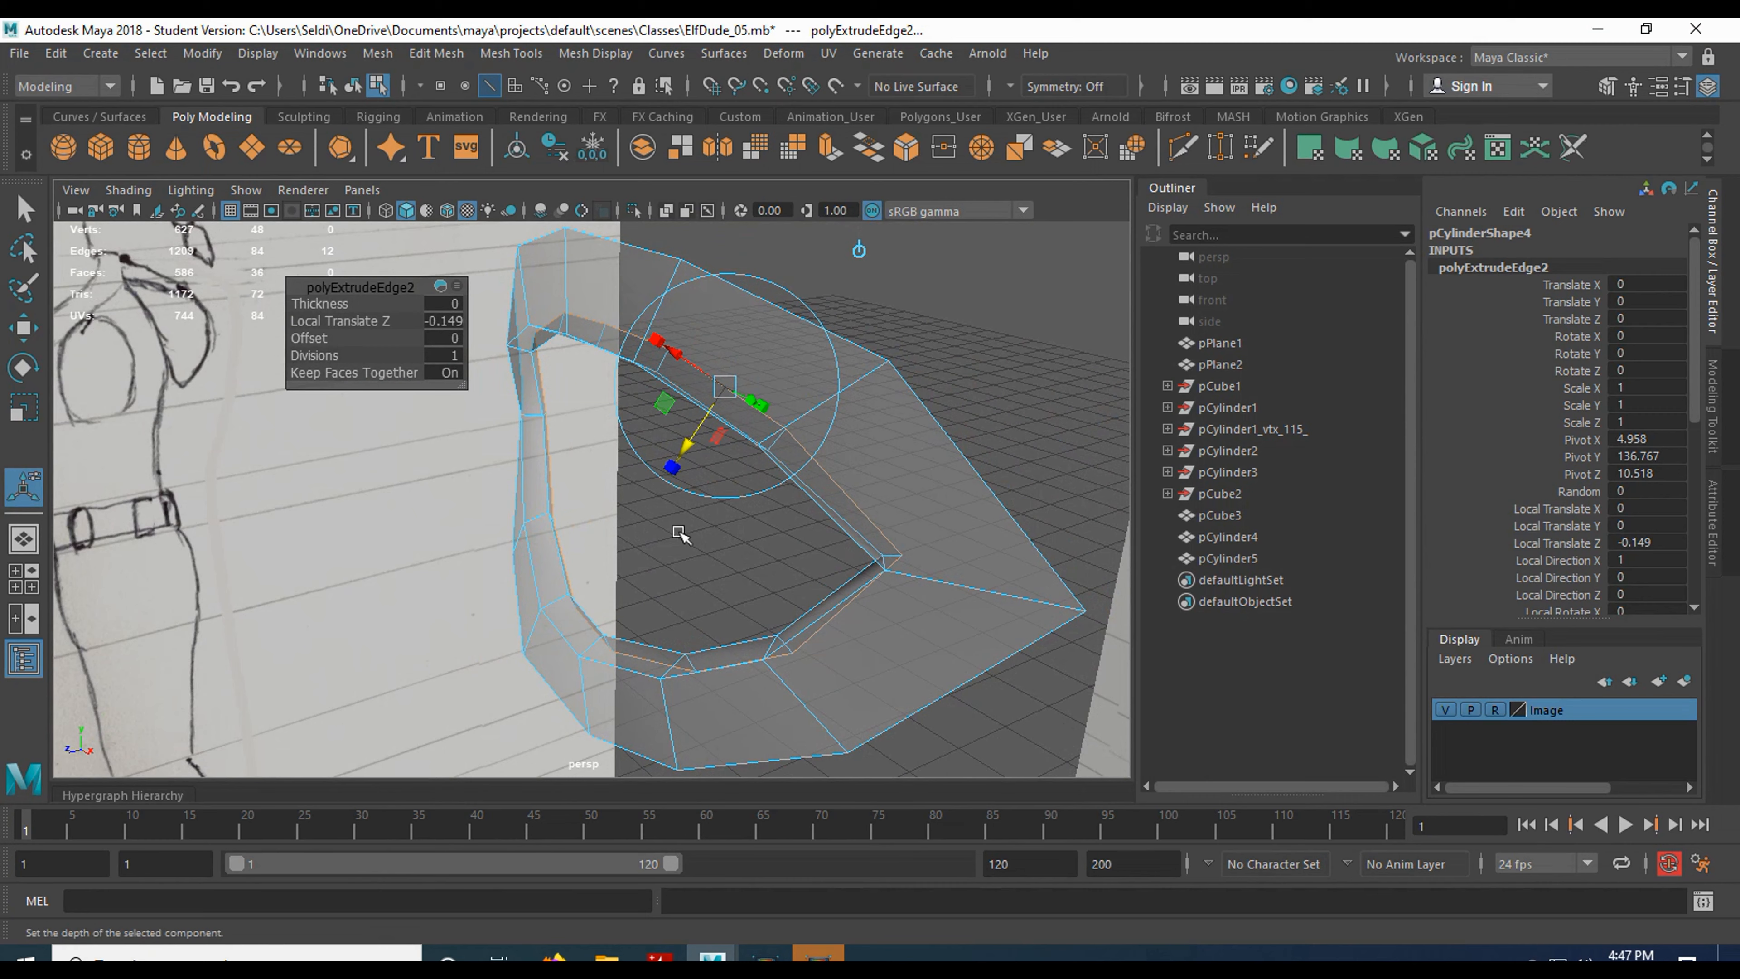
{"action": "key", "text": "q"}
- Extrude the eye ring's whole outer border edge loop outward with a Local Translate Y of 1.703, following the front reference drawing
{"action": "right_click_drag", "start_coordinate": [851, 446], "coordinate": [845, 286]}
{"action": "left_click_drag", "start_coordinate": [846, 286], "coordinate": [806, 280], "text": "alt"}
{"action": "key", "text": "space"}
{"action": "key", "text": "space"}
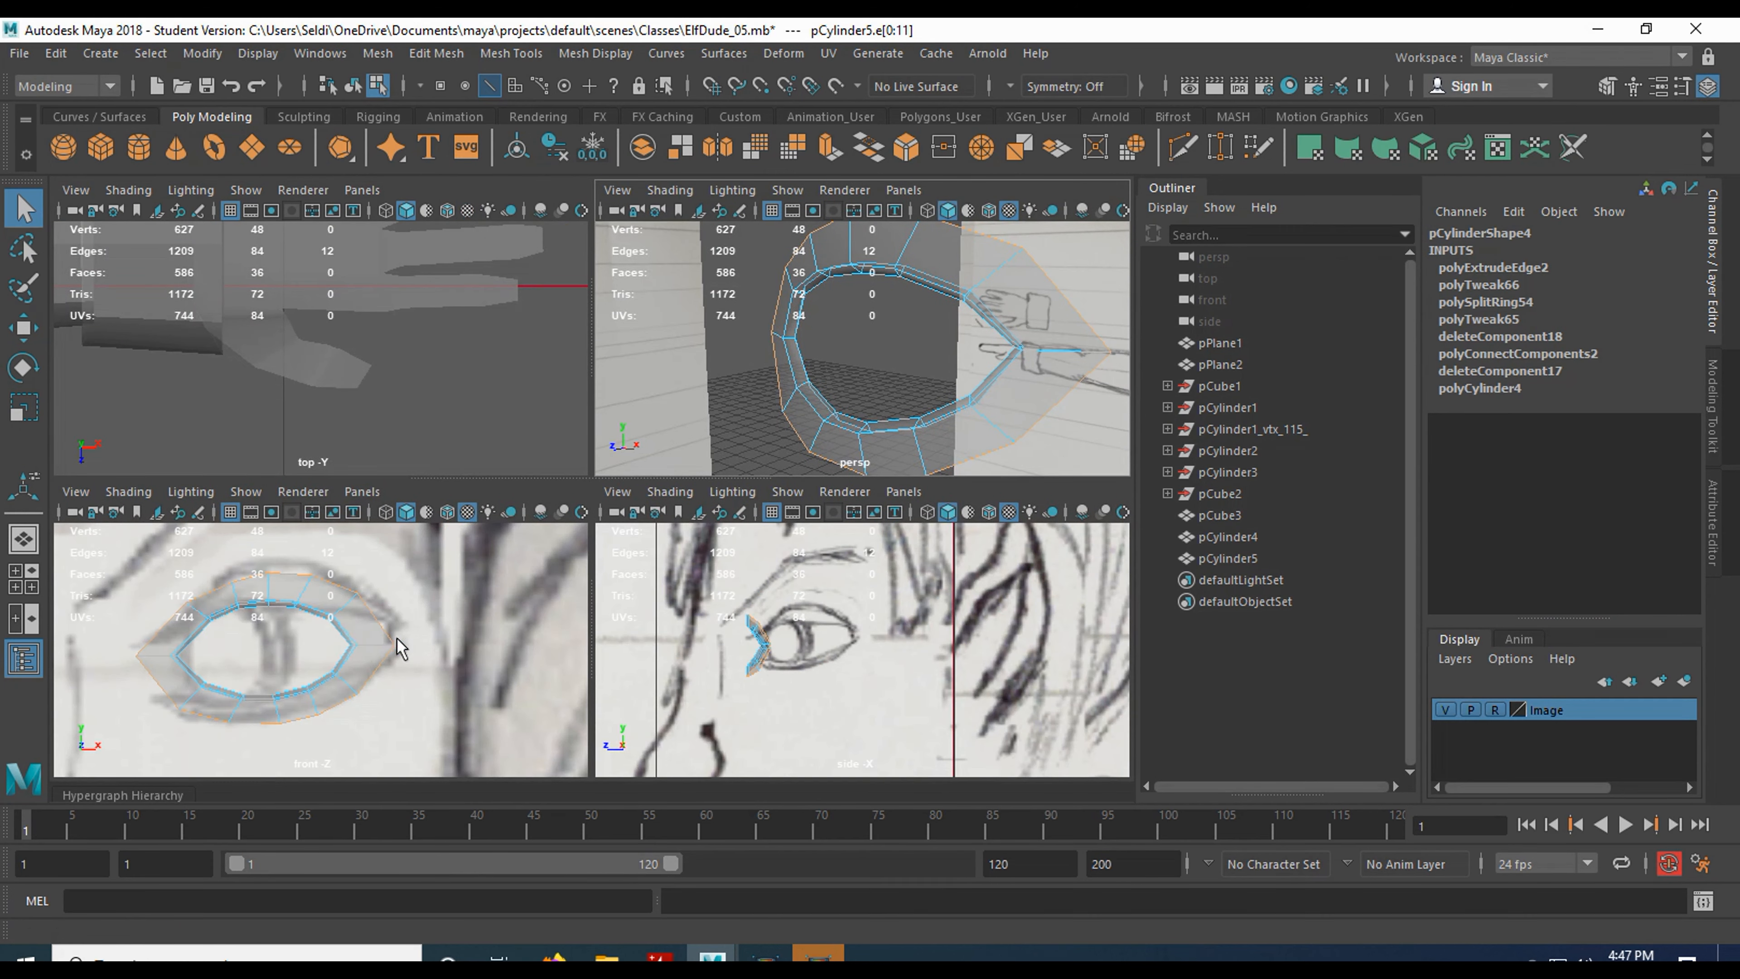
{"action": "scroll", "coordinate": [482, 583], "scroll_direction": "down", "scroll_amount": 3}
{"action": "middle_click_drag", "start_coordinate": [419, 486], "coordinate": [491, 559], "text": "alt"}
{"action": "scroll", "coordinate": [492, 559], "scroll_direction": "down", "scroll_amount": 2}
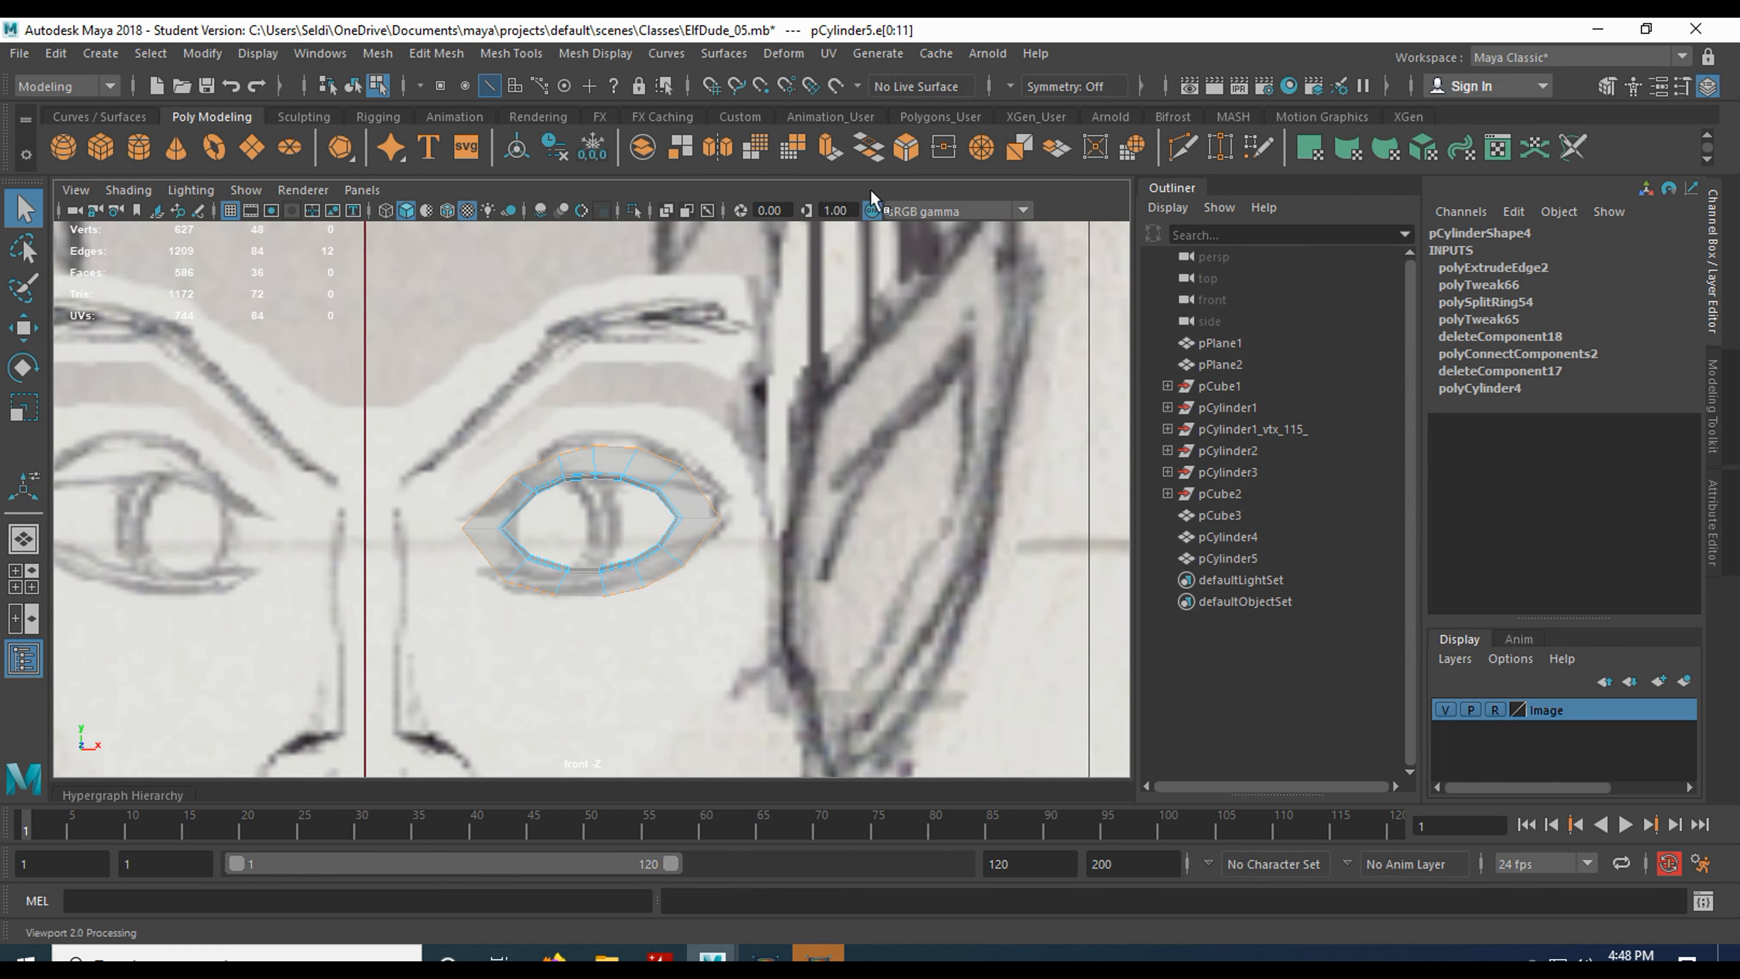
{"action": "left_click", "coordinate": [828, 160]}
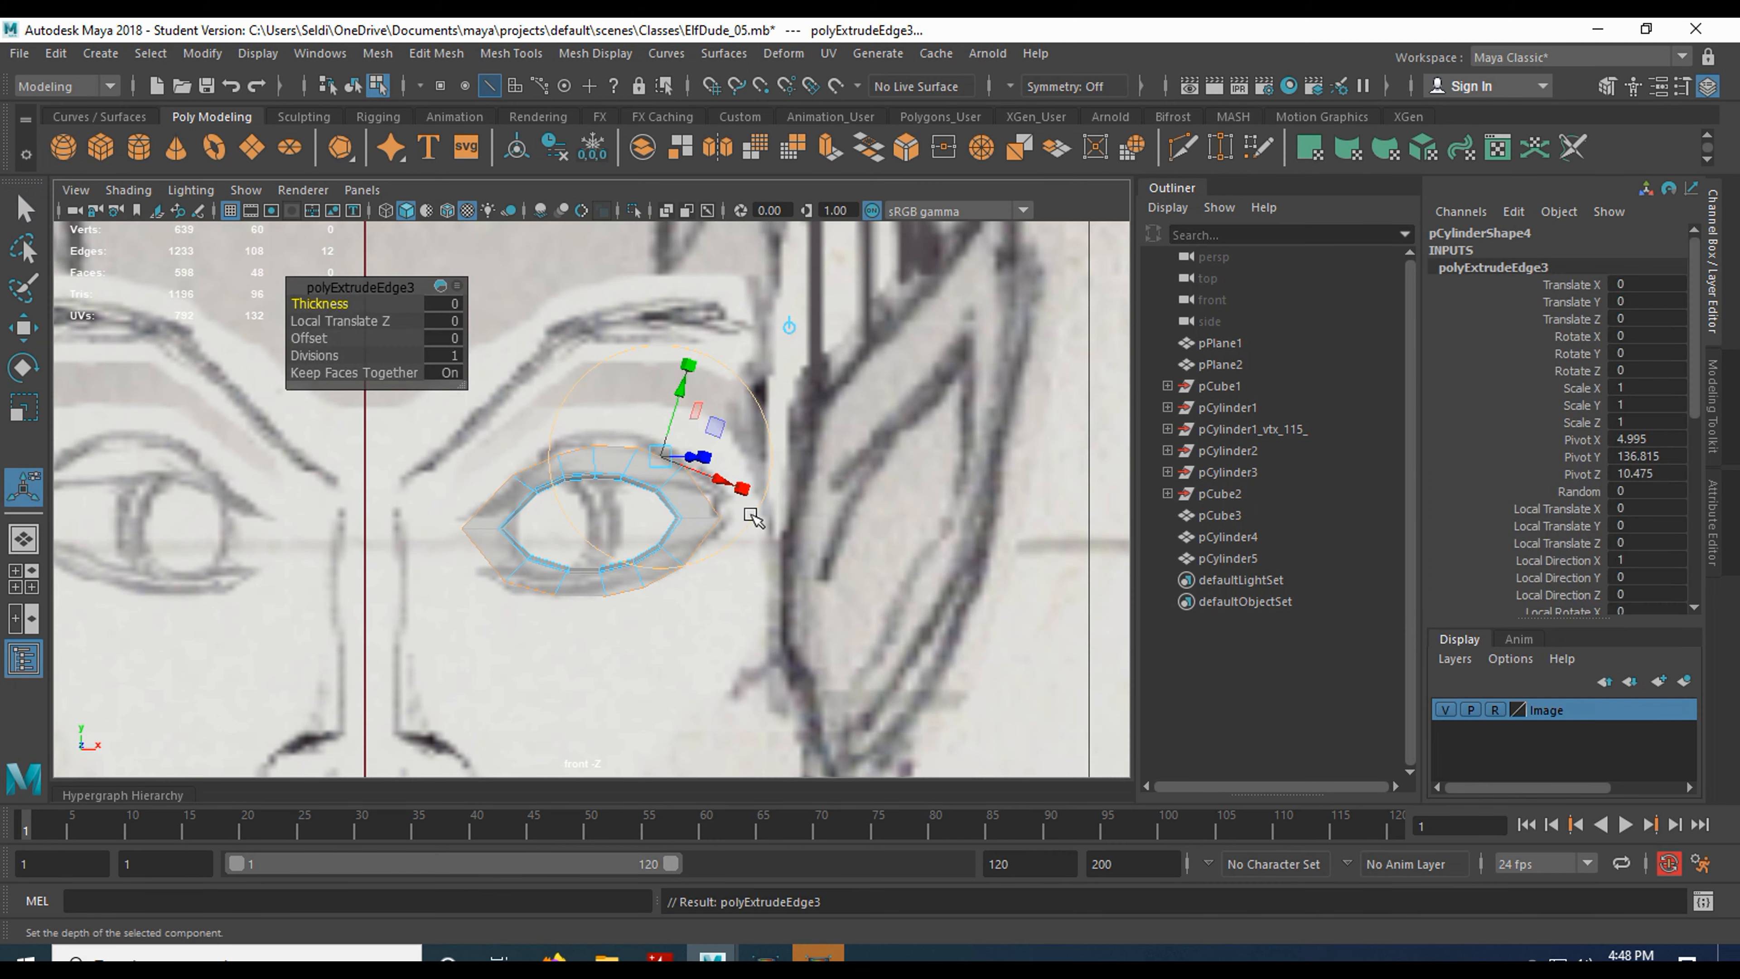
{"action": "left_click_drag", "start_coordinate": [677, 395], "coordinate": [738, 330]}
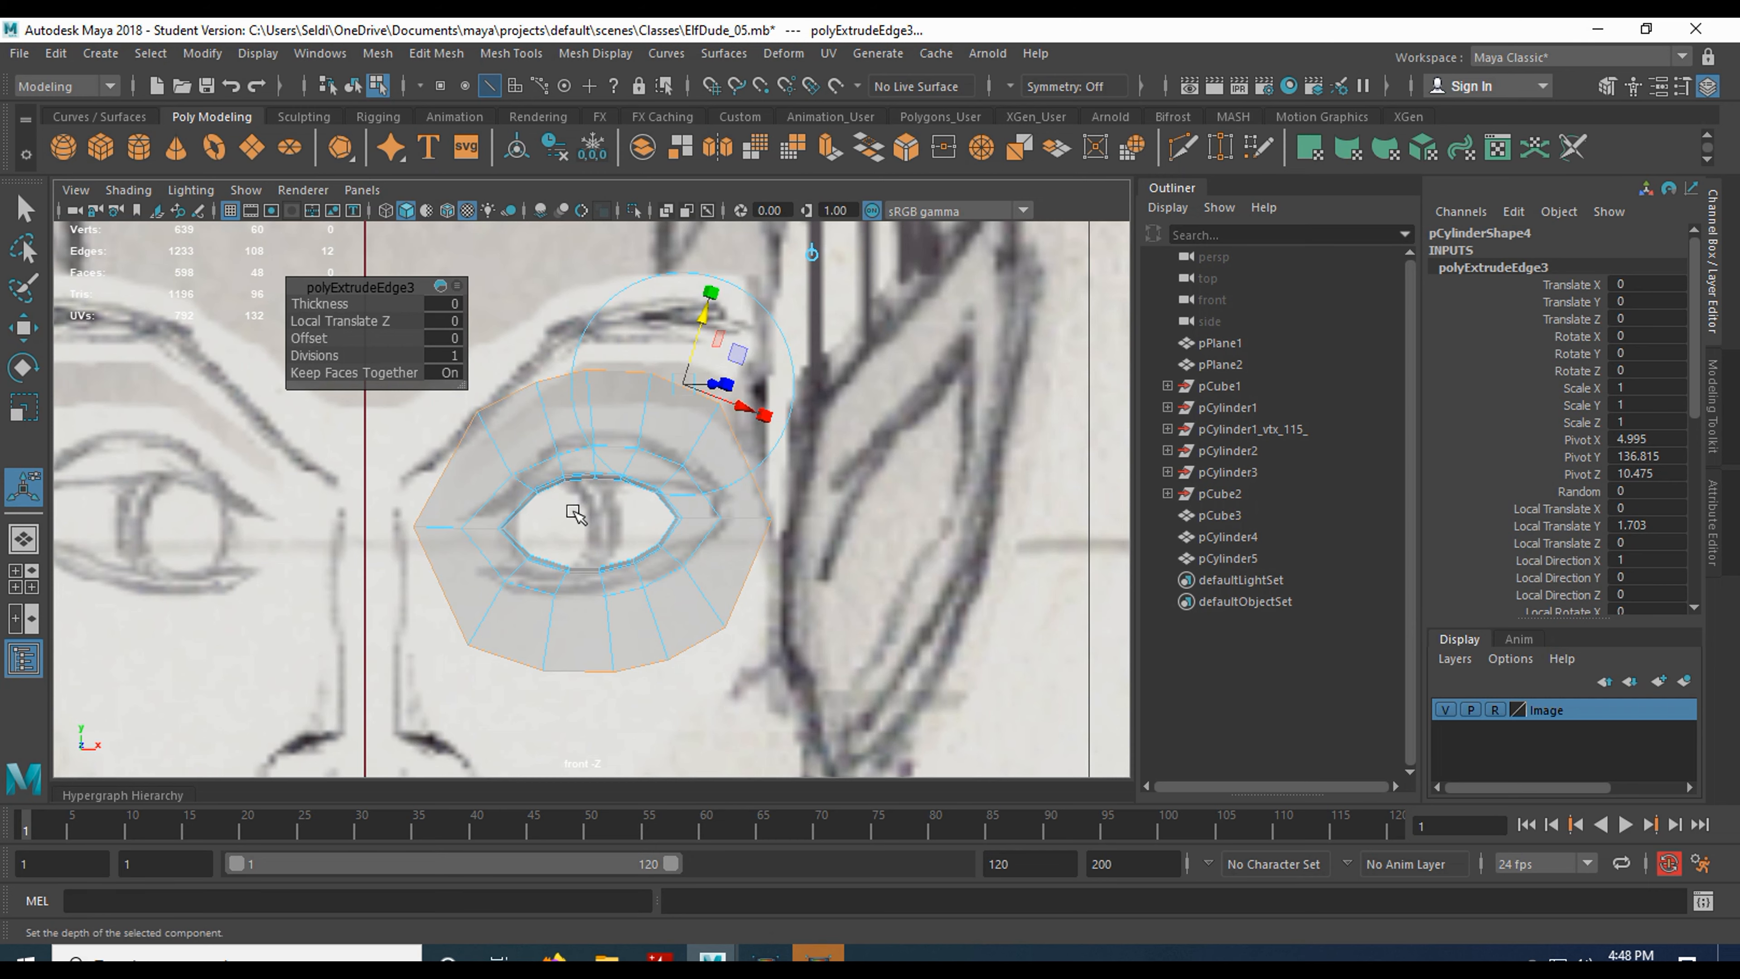
{"action": "key", "text": "q"}
- Move the new border's inner-corner vertex to the nose bridge line and the two vertices above it onto the brow line in front view
{"action": "scroll", "coordinate": [557, 512], "scroll_direction": "up", "scroll_amount": 4}
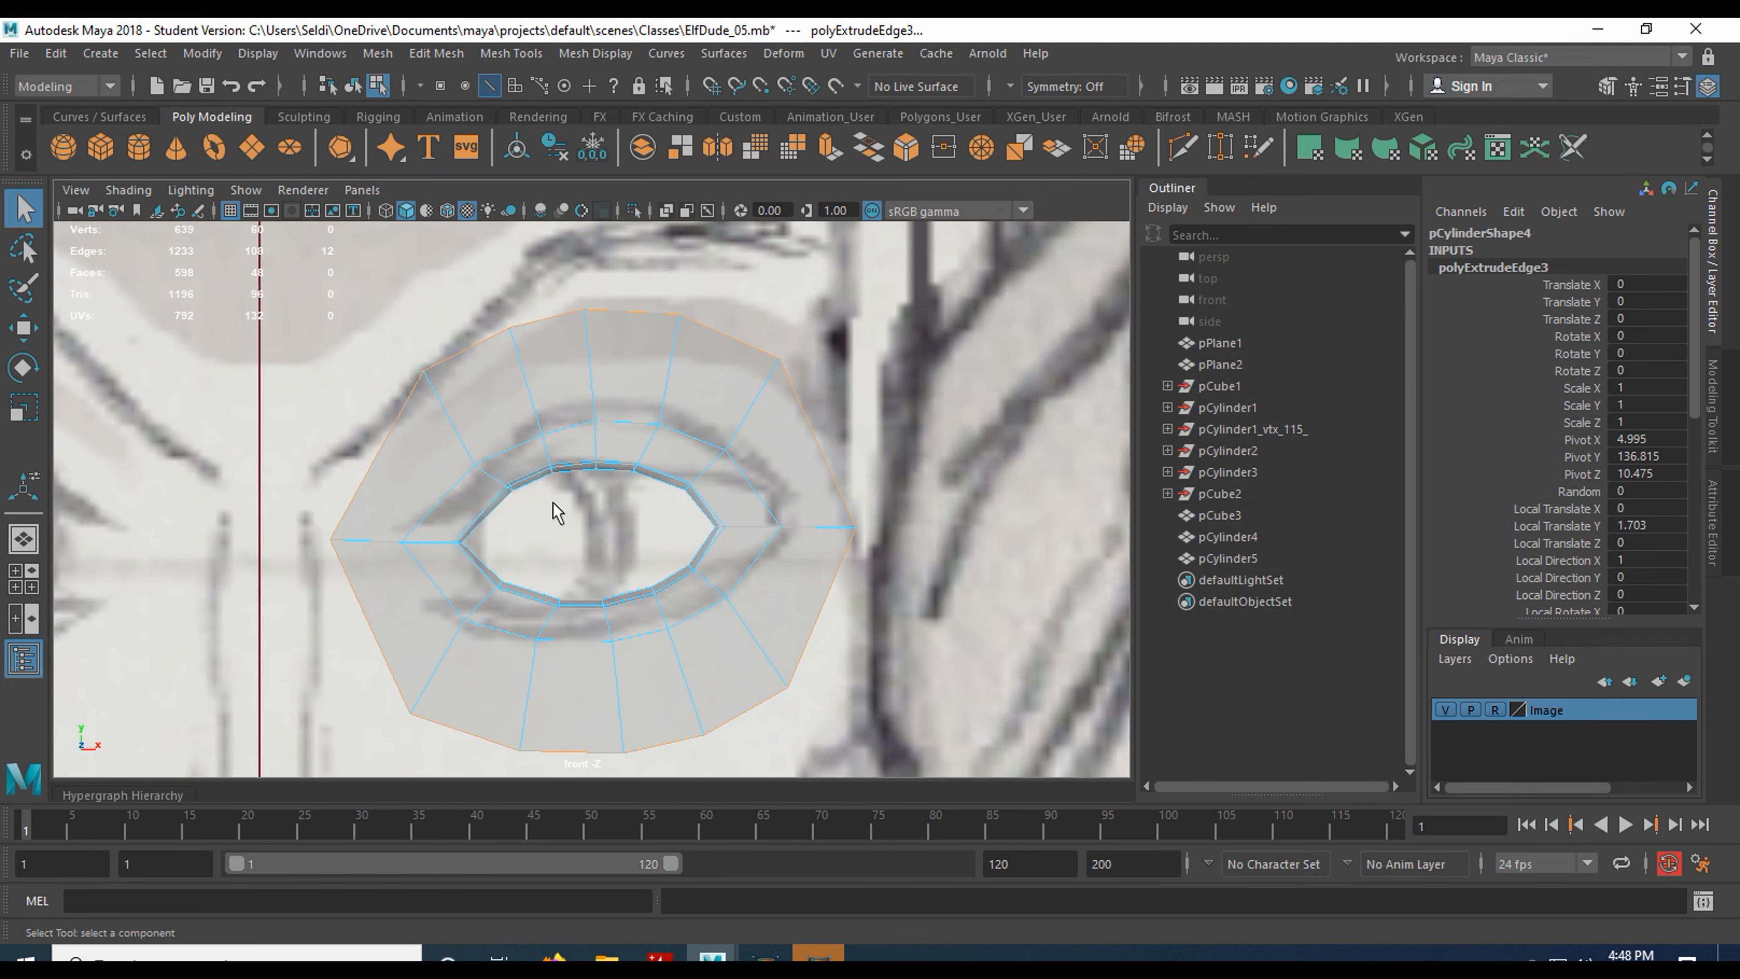
{"action": "middle_click_drag", "start_coordinate": [554, 502], "coordinate": [561, 469], "text": "alt"}
{"action": "right_click", "coordinate": [352, 489]}
{"action": "right_click_drag", "start_coordinate": [353, 491], "coordinate": [306, 486]}
{"action": "left_click_drag", "start_coordinate": [380, 549], "coordinate": [381, 547]}
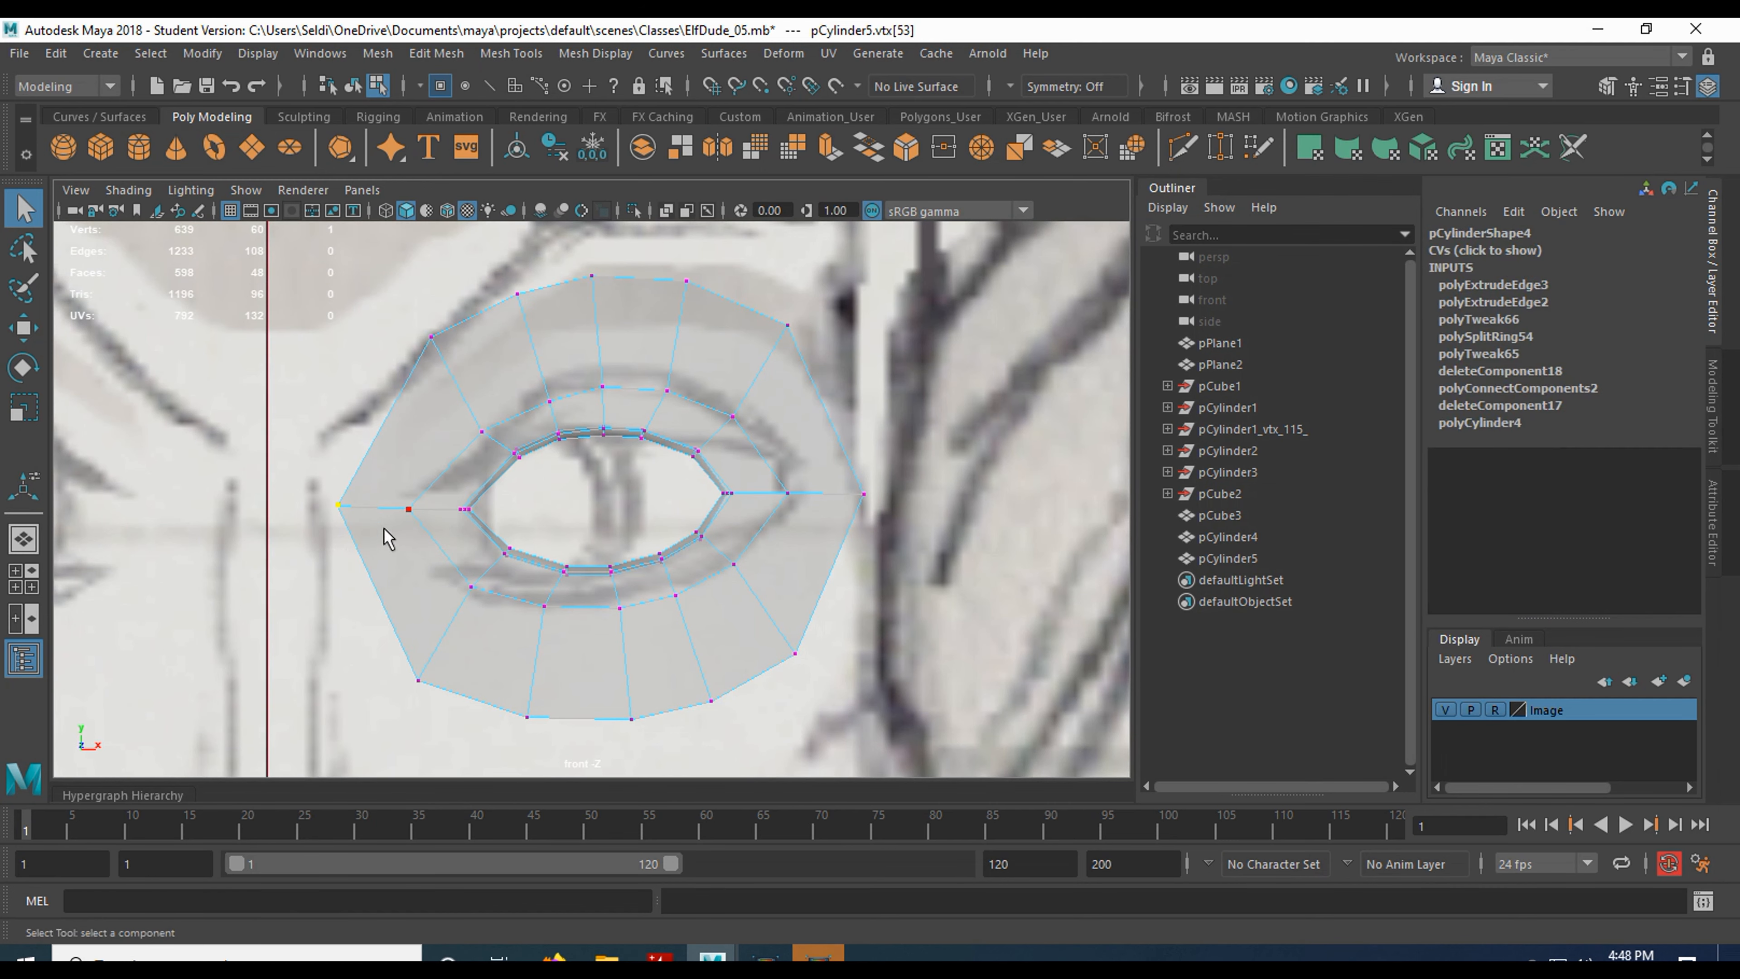
{"action": "key", "text": "w"}
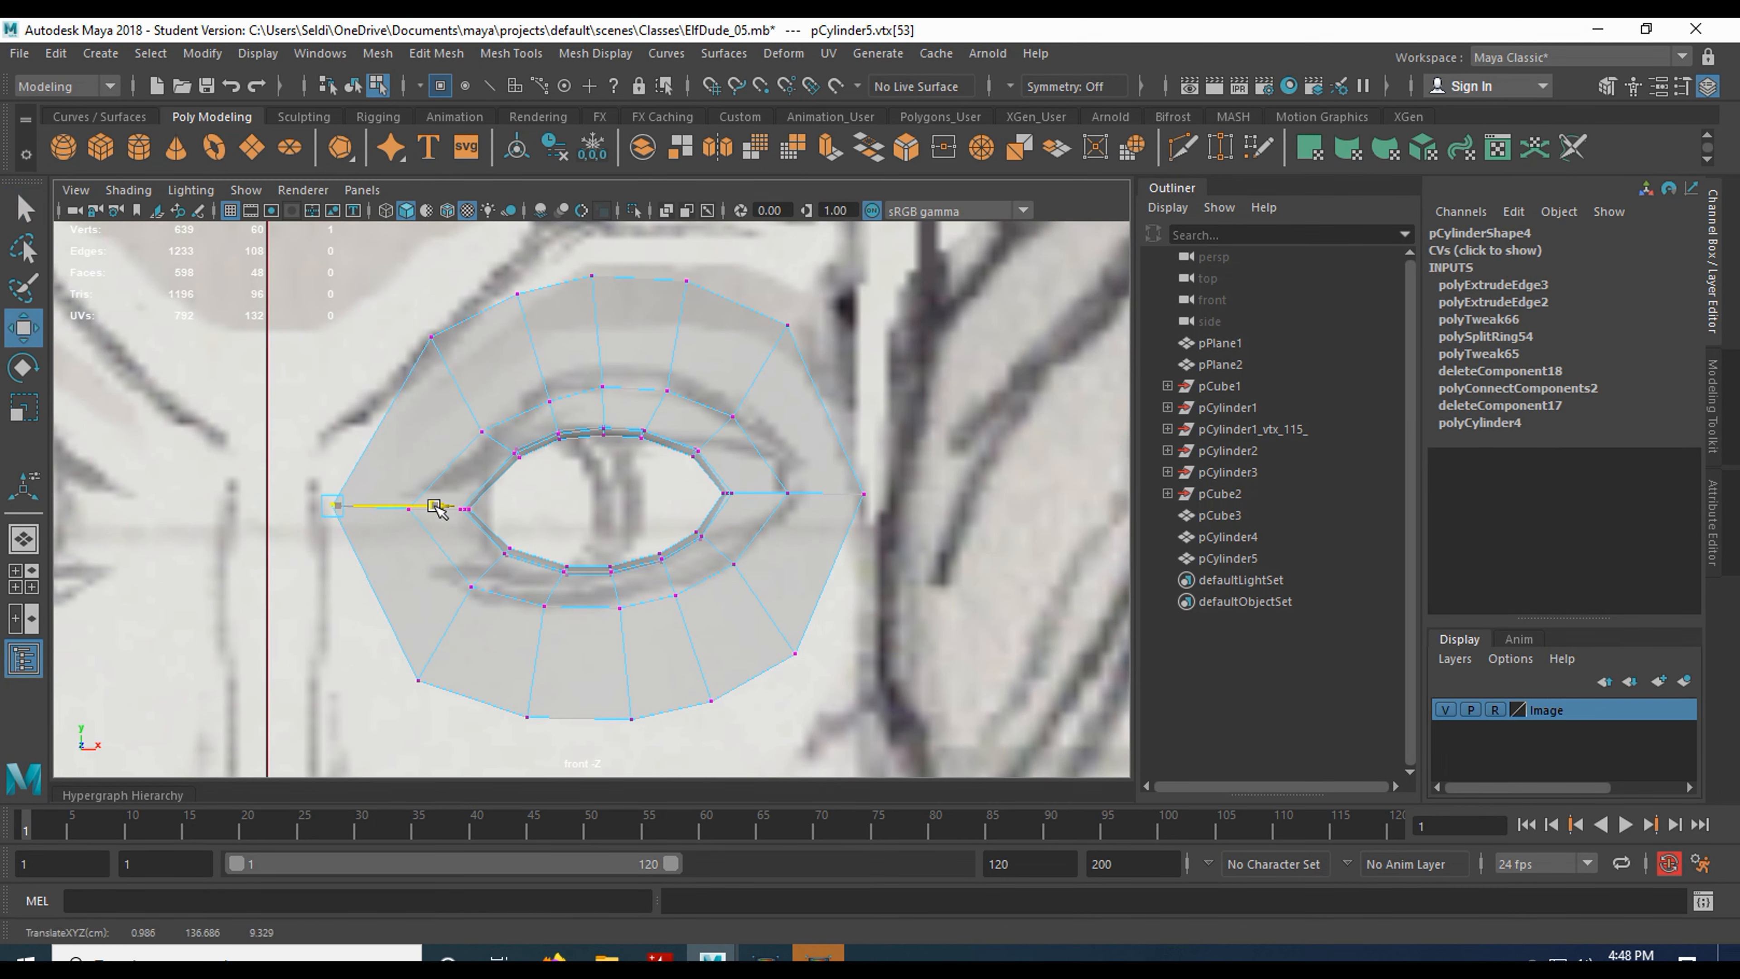
{"action": "mouse_move", "coordinate": [325, 505]}
{"action": "left_mouse_down"}
{"action": "mouse_move", "coordinate": [322, 449]}
{"action": "mouse_move", "coordinate": [316, 511]}
{"action": "left_mouse_up"}
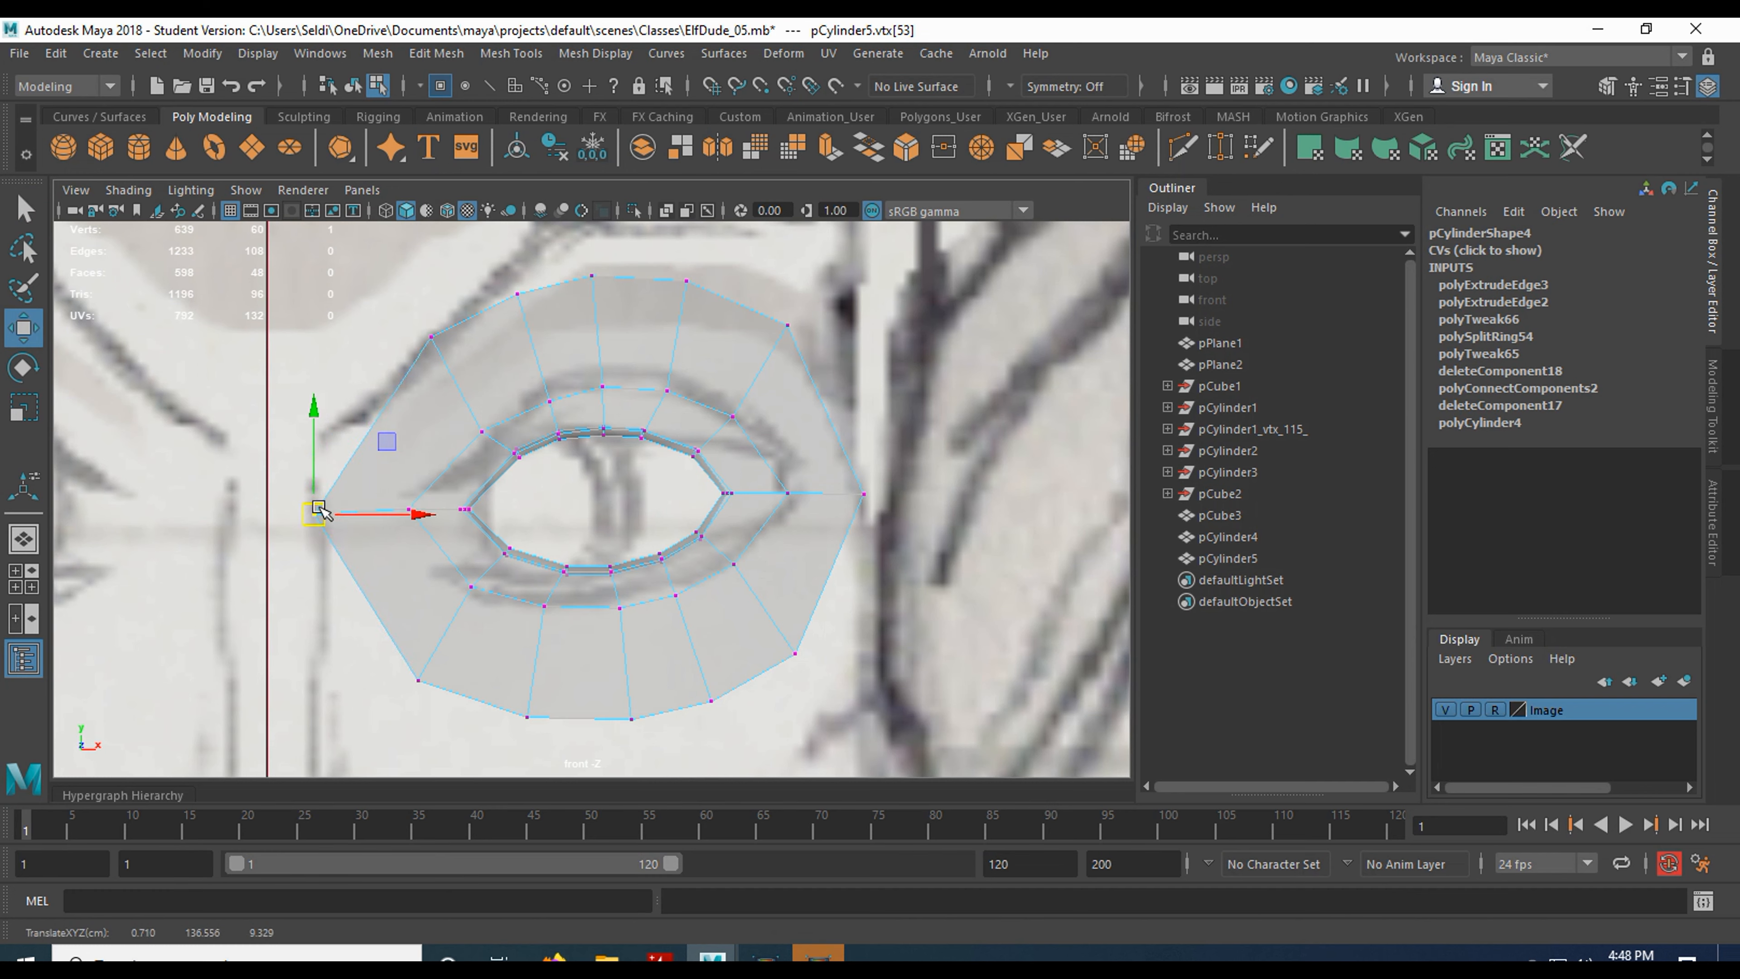
{"action": "left_click", "coordinate": [436, 336]}
{"action": "left_click_drag", "start_coordinate": [436, 335], "coordinate": [343, 426]}
{"action": "left_click", "coordinate": [517, 293]}
{"action": "left_click_drag", "start_coordinate": [517, 293], "coordinate": [459, 315]}
- Reposition the remaining three upper border vertices to follow the brow line out to the temple in front view
{"action": "middle_click_drag", "start_coordinate": [613, 329], "coordinate": [503, 500], "text": "alt"}
{"action": "left_click", "coordinate": [480, 446]}
{"action": "left_click_drag", "start_coordinate": [494, 450], "coordinate": [495, 424]}
{"action": "left_click", "coordinate": [588, 450]}
{"action": "left_click_drag", "start_coordinate": [588, 451], "coordinate": [616, 405]}
{"action": "middle_click_drag", "start_coordinate": [650, 521], "coordinate": [562, 393], "text": "alt"}
{"action": "left_click", "coordinate": [601, 386]}
{"action": "left_click_drag", "start_coordinate": [601, 386], "coordinate": [644, 322]}
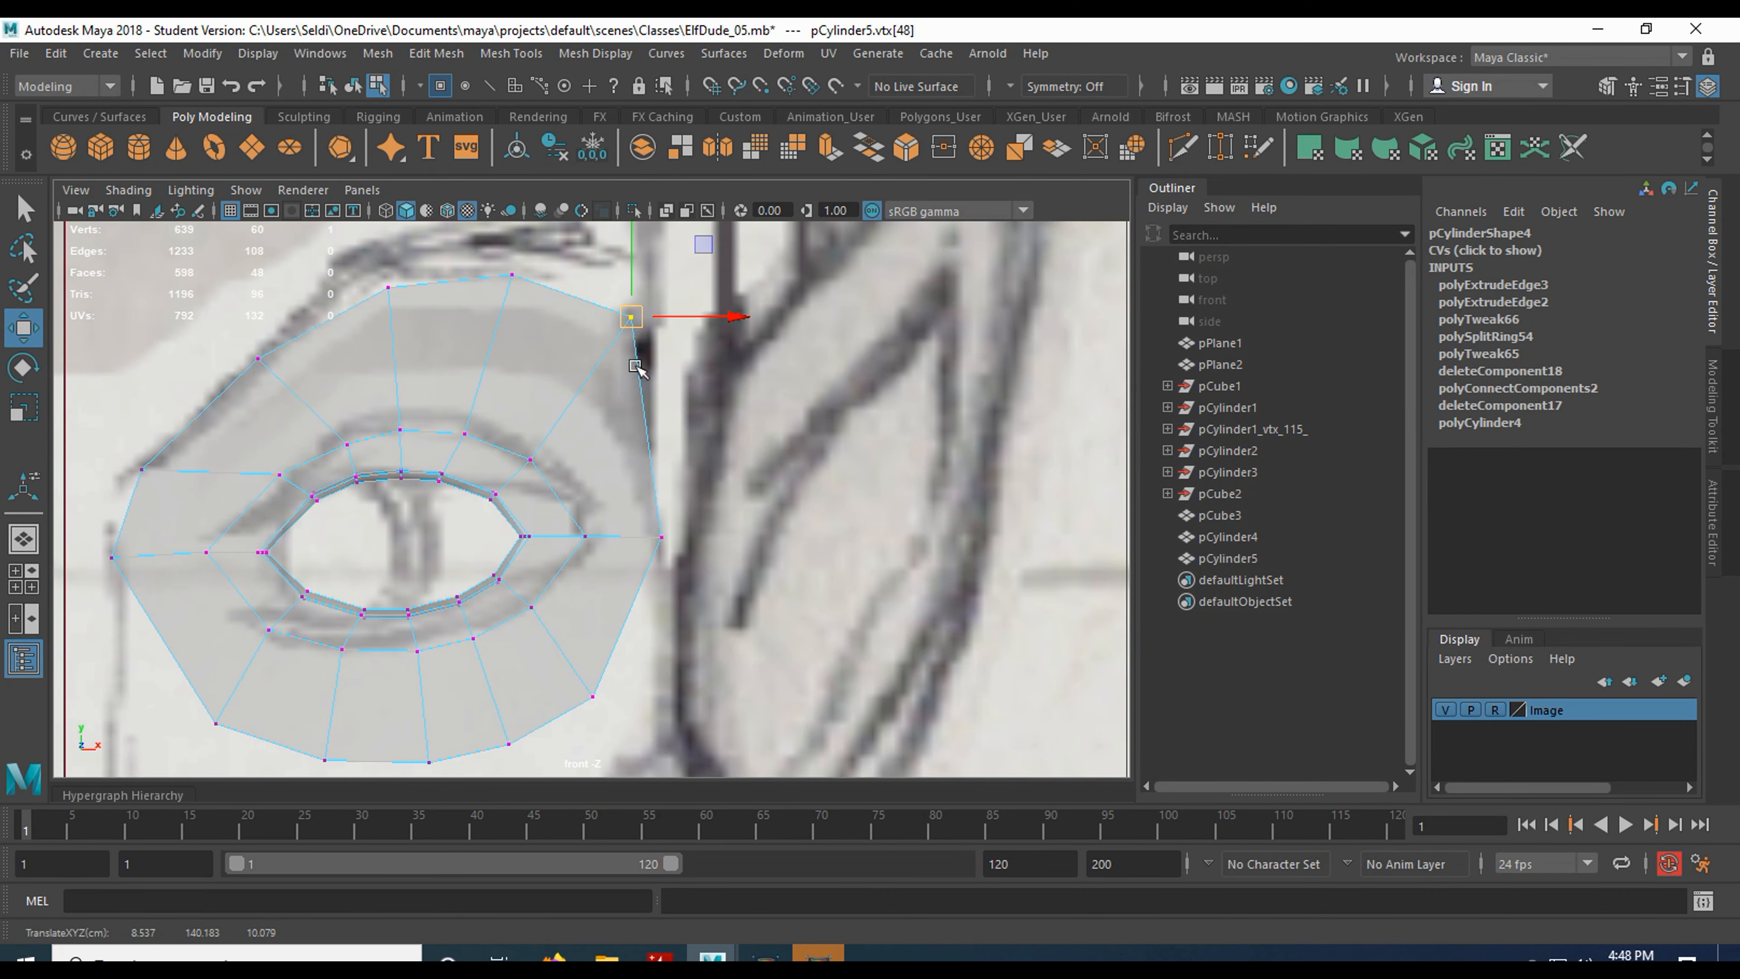
- Move the outer-corner border vertex and the two vertices below it outward to follow the edge of the face
{"action": "middle_click_drag", "start_coordinate": [617, 492], "coordinate": [606, 386], "text": "alt"}
{"action": "left_click_drag", "start_coordinate": [632, 416], "coordinate": [675, 434]}
{"action": "left_click_drag", "start_coordinate": [571, 556], "coordinate": [644, 598]}
{"action": "middle_click_drag", "start_coordinate": [557, 573], "coordinate": [633, 451], "text": "alt"}
{"action": "left_click_drag", "start_coordinate": [550, 471], "coordinate": [615, 552]}
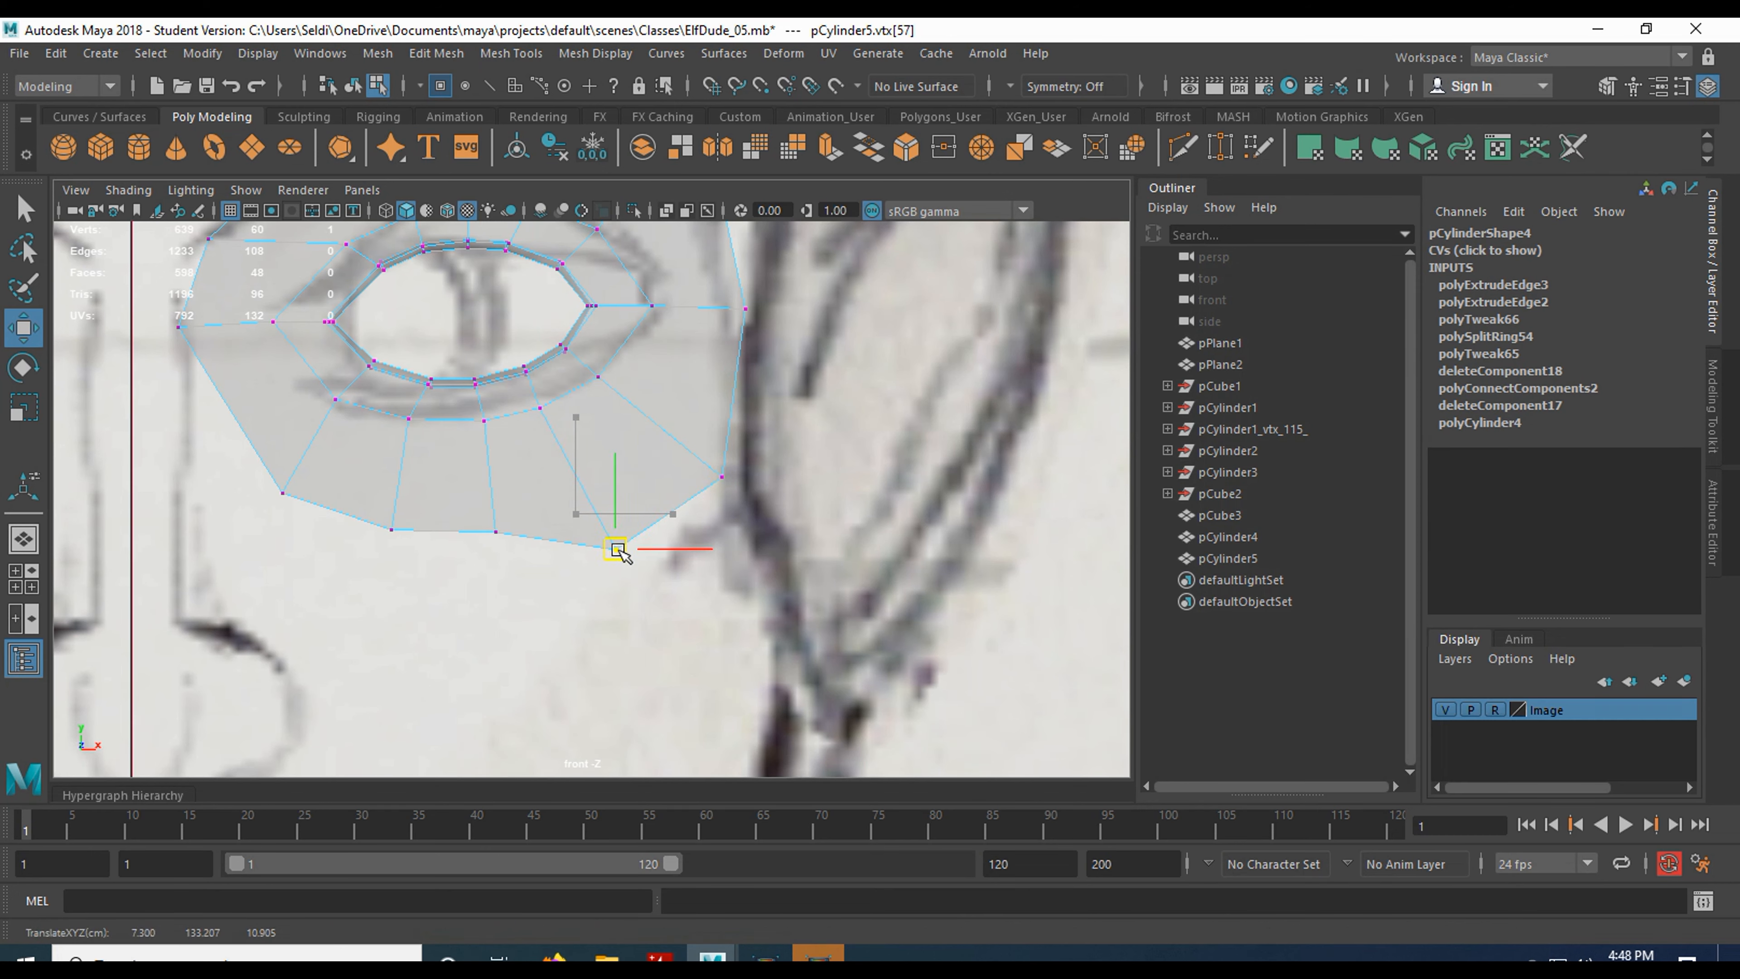
- Lower the remaining bottom border vertices toward the cheek to round out the lower edge of the eye patch
{"action": "left_click_drag", "start_coordinate": [462, 499], "coordinate": [527, 556]}
{"action": "left_click_drag", "start_coordinate": [496, 532], "coordinate": [491, 571]}
{"action": "left_click_drag", "start_coordinate": [363, 503], "coordinate": [409, 540]}
{"action": "left_click_drag", "start_coordinate": [389, 530], "coordinate": [371, 556]}
{"action": "mouse_move", "coordinate": [254, 471]}
{"action": "left_mouse_down"}
{"action": "mouse_move", "coordinate": [300, 514]}
{"action": "mouse_move", "coordinate": [265, 500]}
{"action": "left_mouse_up"}
- Move the outer-corner border vertex and the vertices directly above and below it back in depth, using the side reference drawing
{"action": "key", "text": "space"}
{"action": "key", "text": "space"}
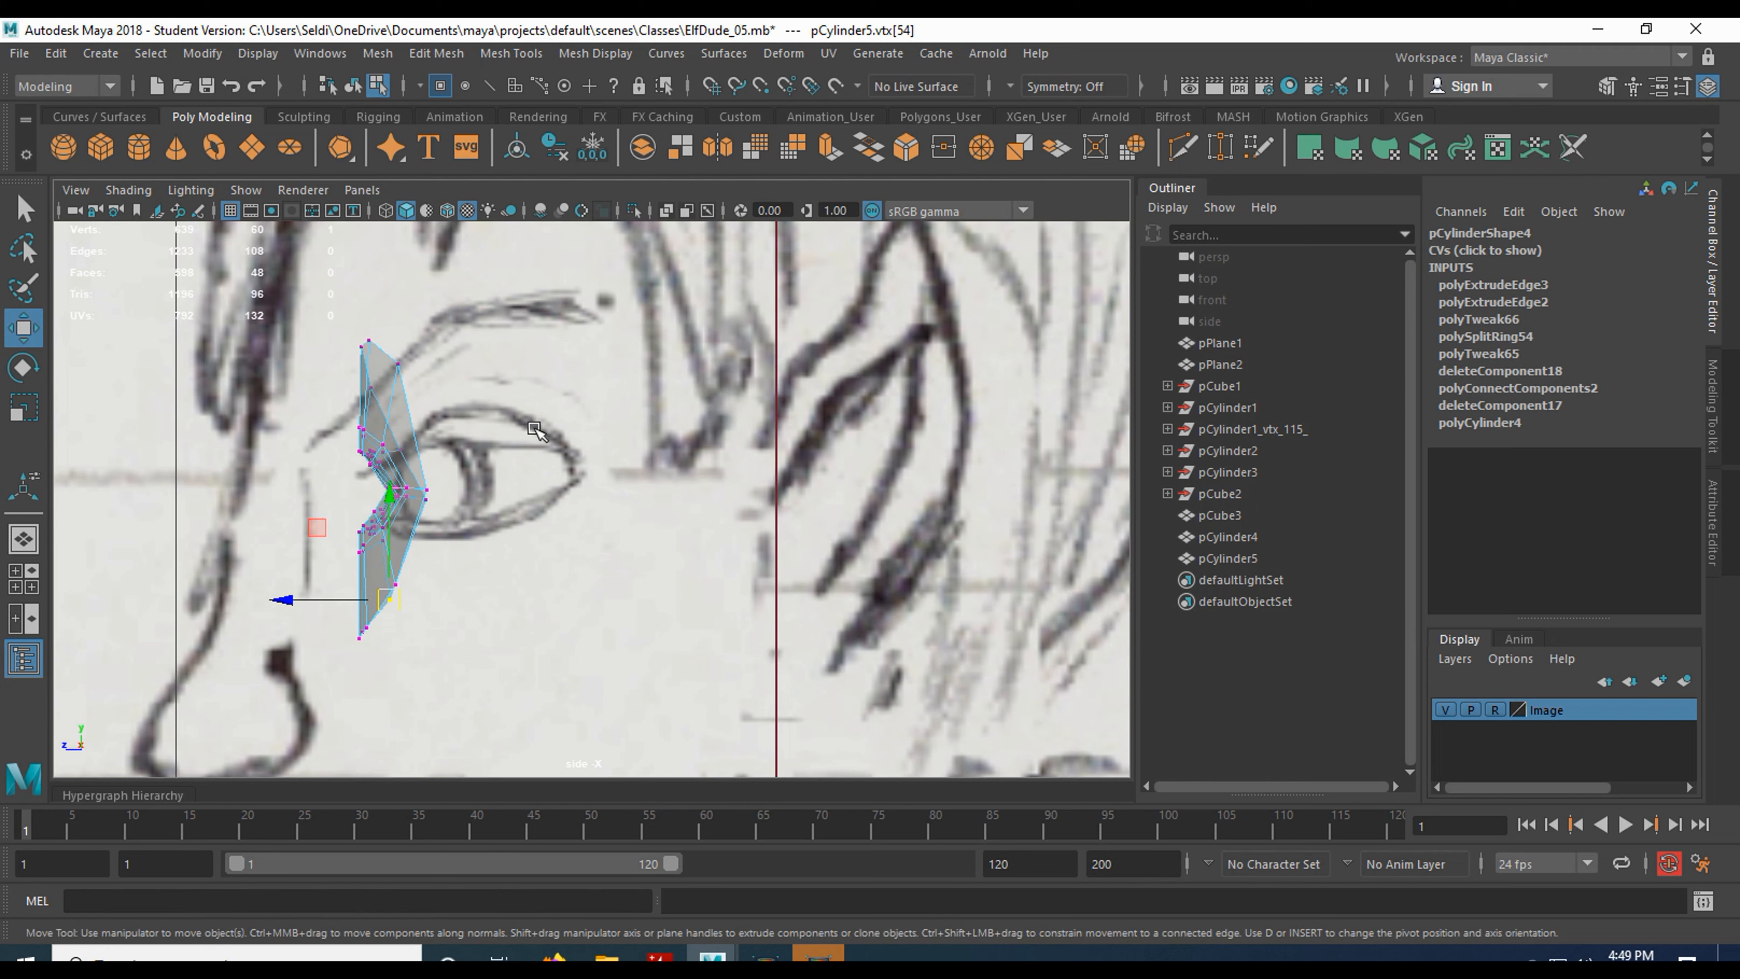
{"action": "key", "text": "space"}
{"action": "middle_click_drag", "start_coordinate": [297, 609], "coordinate": [379, 668], "text": "alt"}
{"action": "key", "text": "q"}
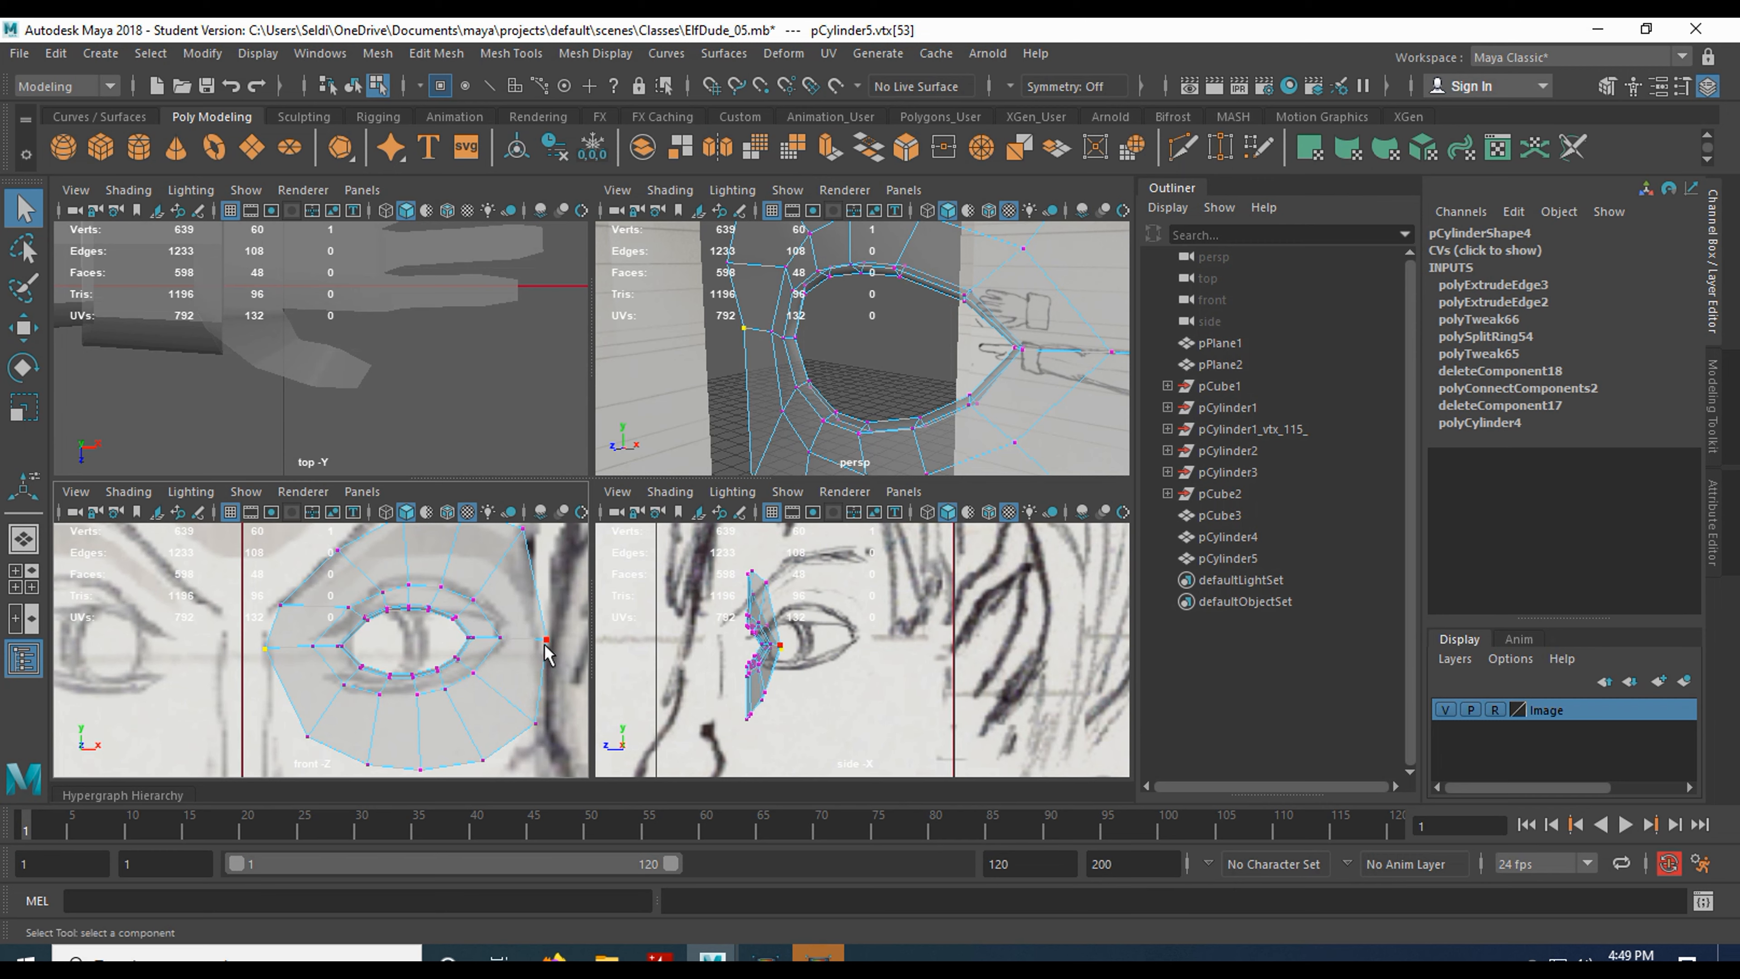
{"action": "key", "text": "w"}
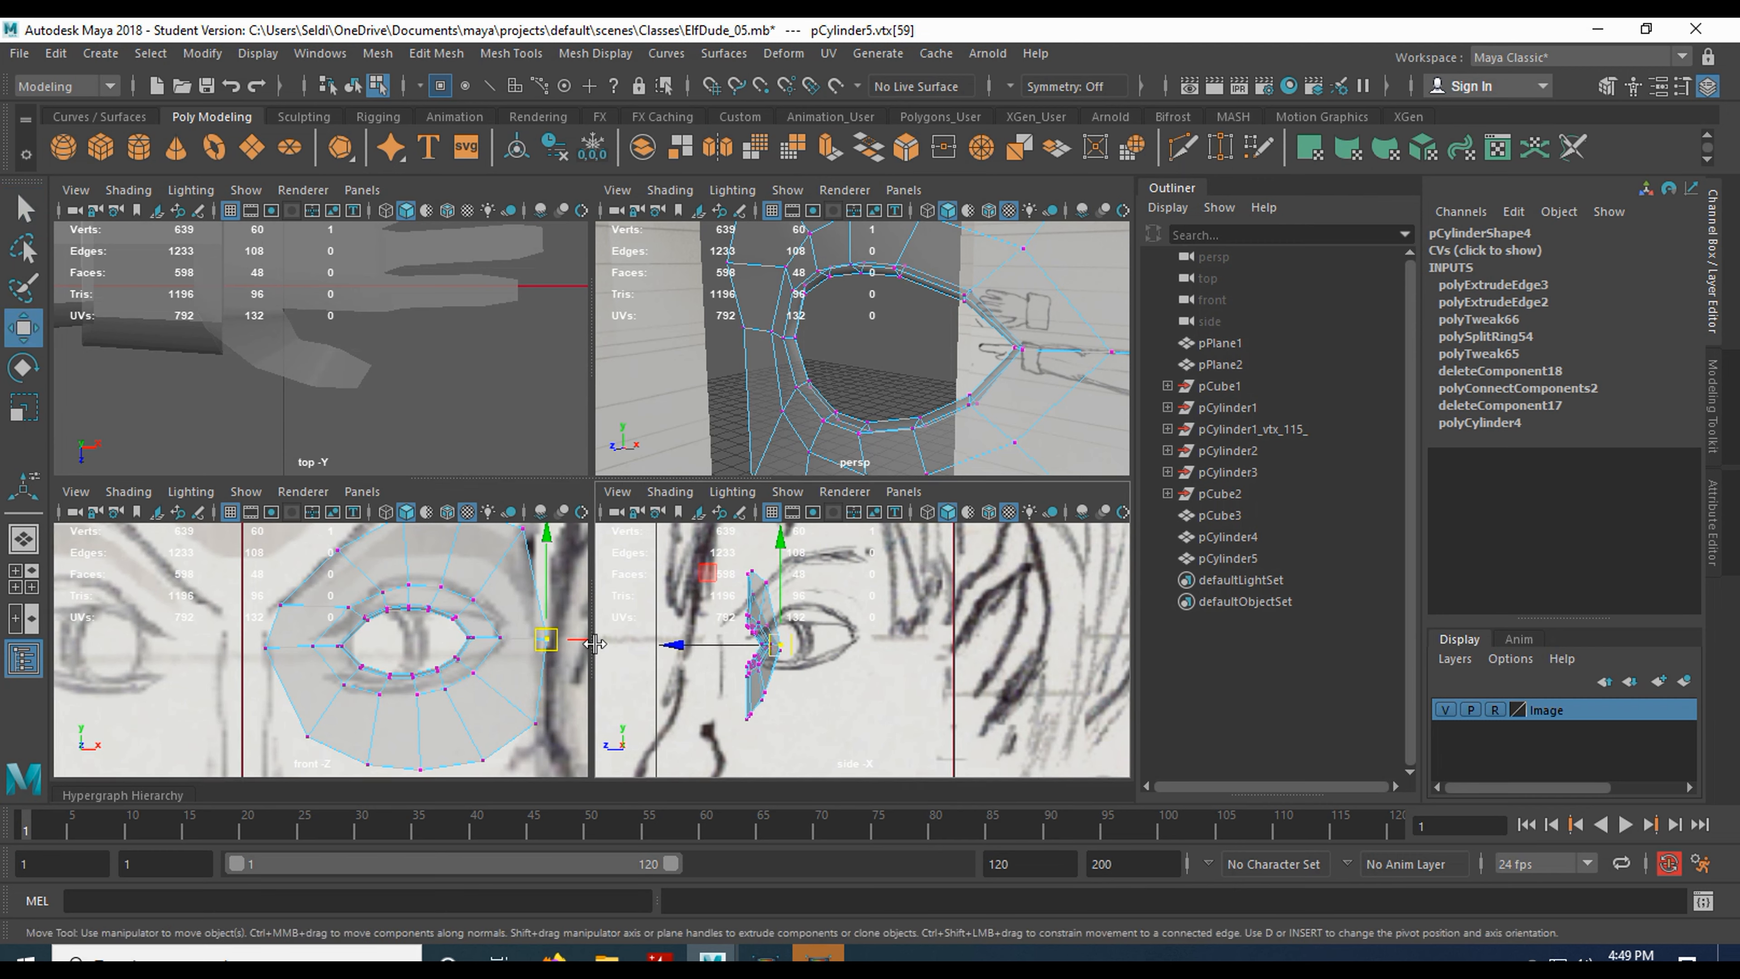
{"action": "left_click_drag", "start_coordinate": [675, 644], "coordinate": [758, 645]}
{"action": "left_click", "coordinate": [767, 586]}
{"action": "left_click_drag", "start_coordinate": [674, 580], "coordinate": [752, 572]}
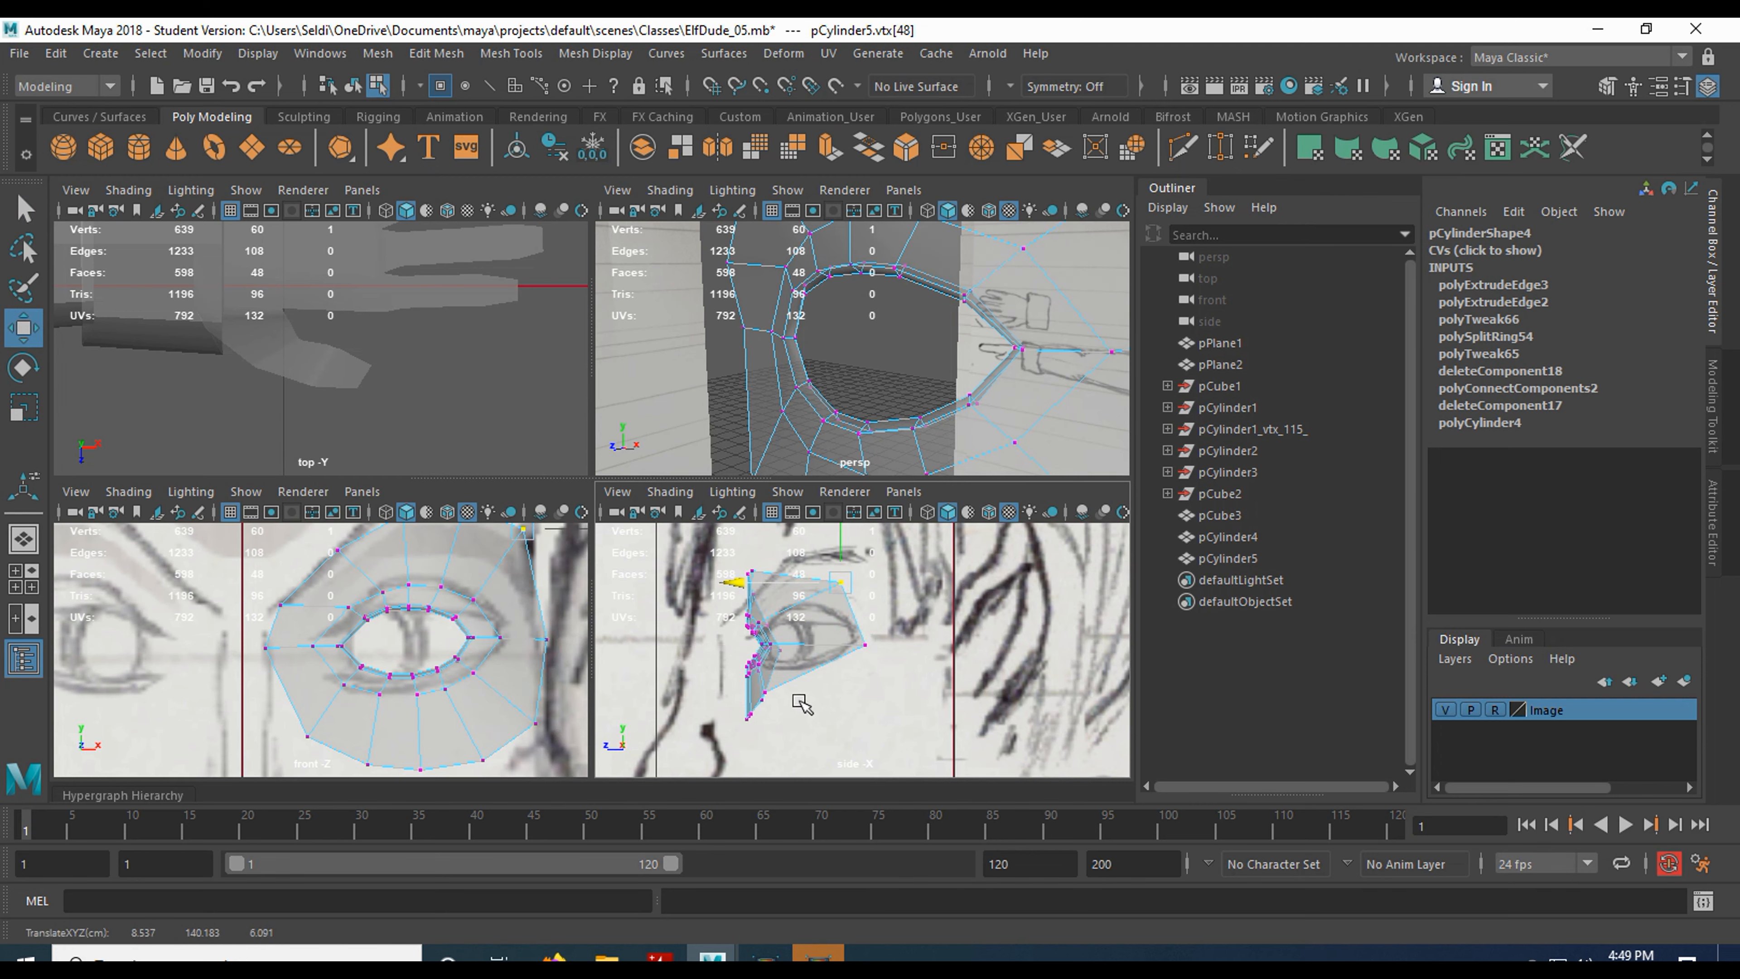
{"action": "left_click", "coordinate": [767, 687]}
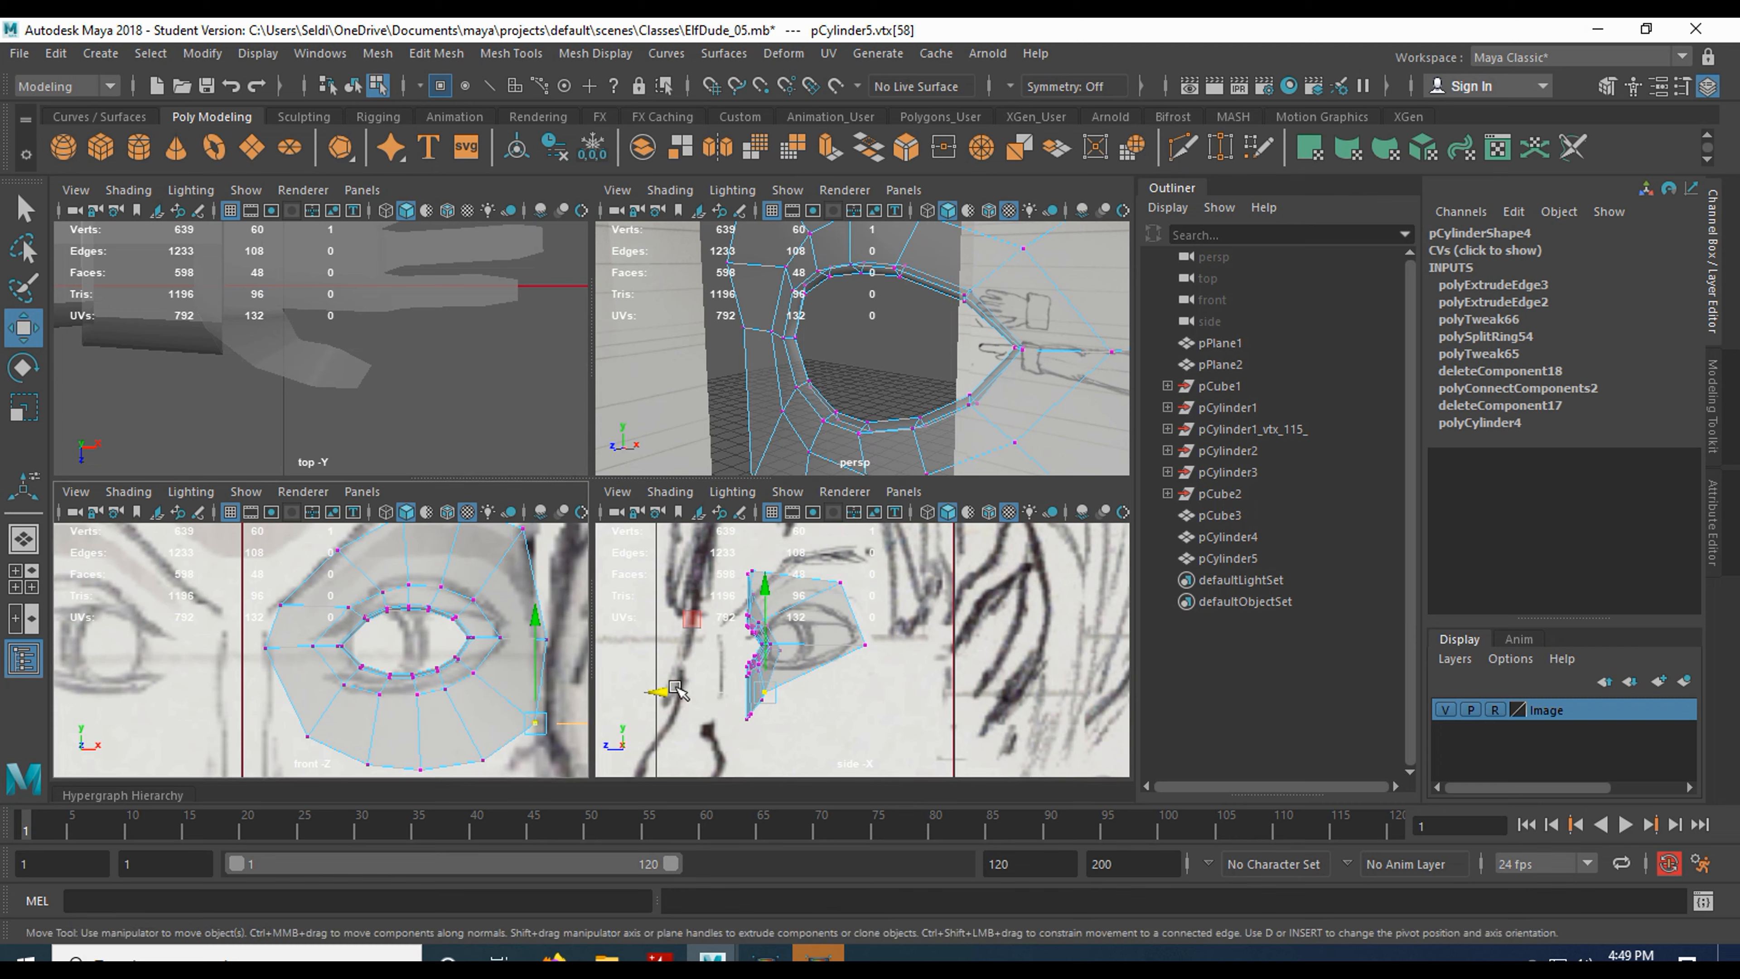
{"action": "left_click_drag", "start_coordinate": [700, 694], "coordinate": [756, 696]}
- Move the lower border vertex next to the outer side back in depth to about Z 9.98
{"action": "middle_click_drag", "start_coordinate": [893, 691], "coordinate": [897, 632], "text": "alt"}
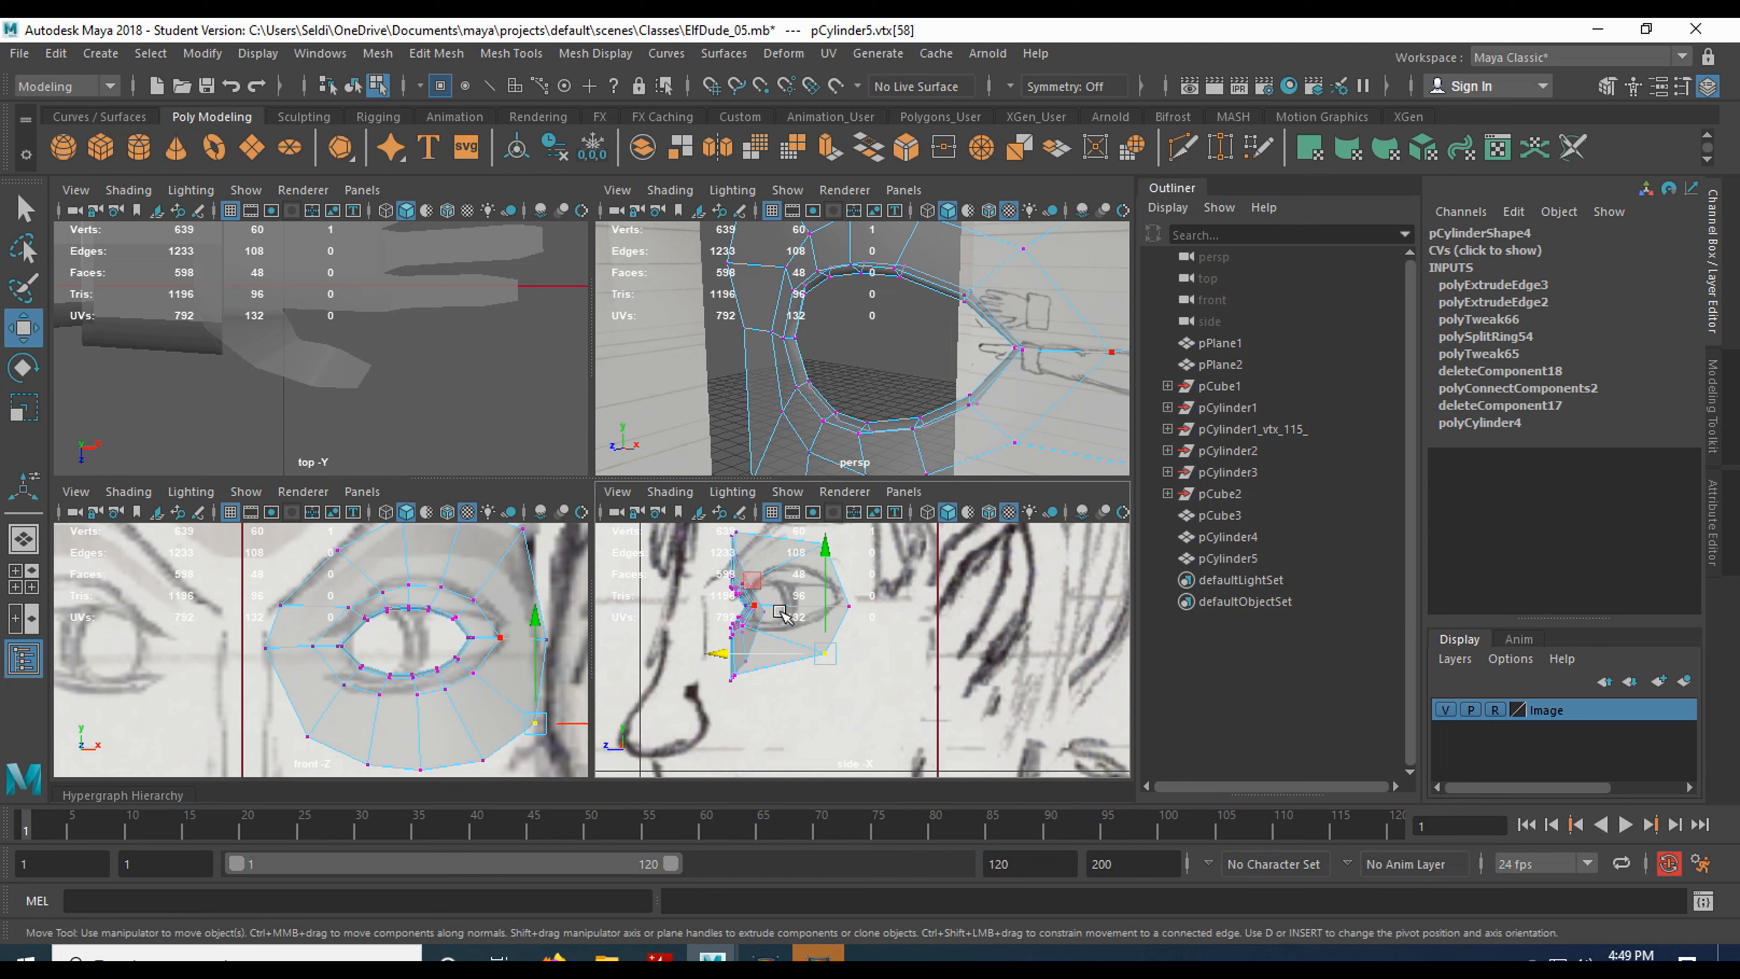
{"action": "middle_click_drag", "start_coordinate": [433, 710], "coordinate": [402, 625], "text": "alt"}
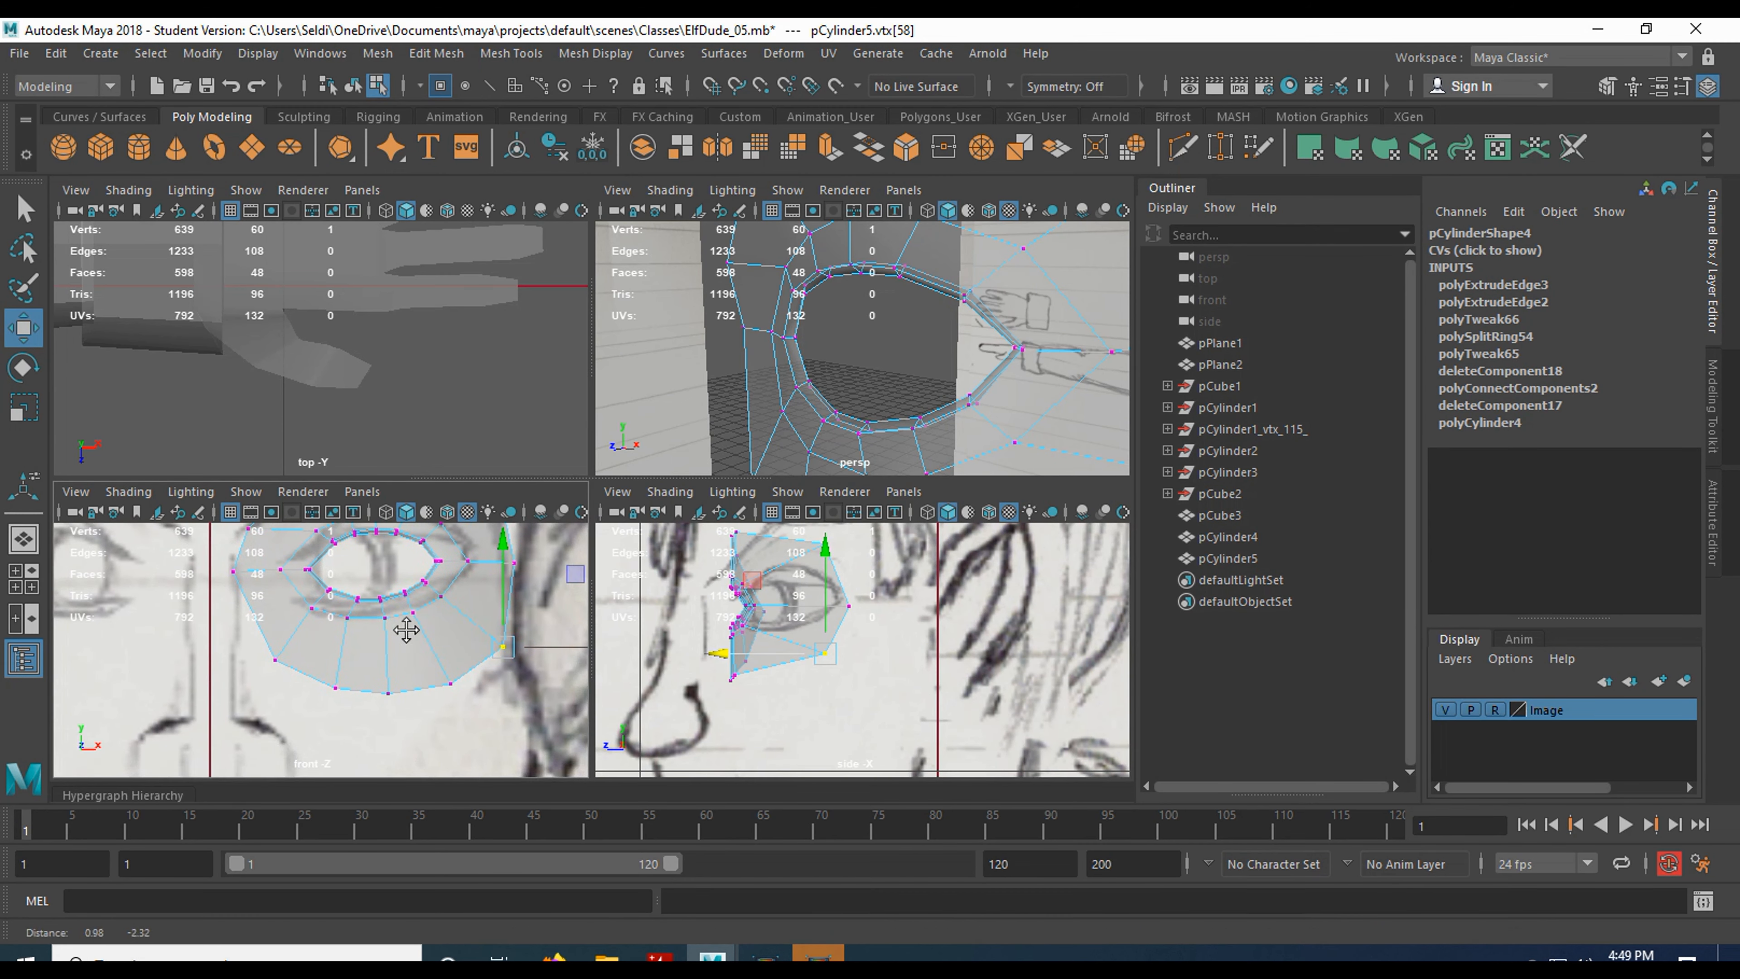
{"action": "left_click_drag", "start_coordinate": [441, 662], "coordinate": [481, 716]}
{"action": "left_click_drag", "start_coordinate": [636, 679], "coordinate": [651, 675]}
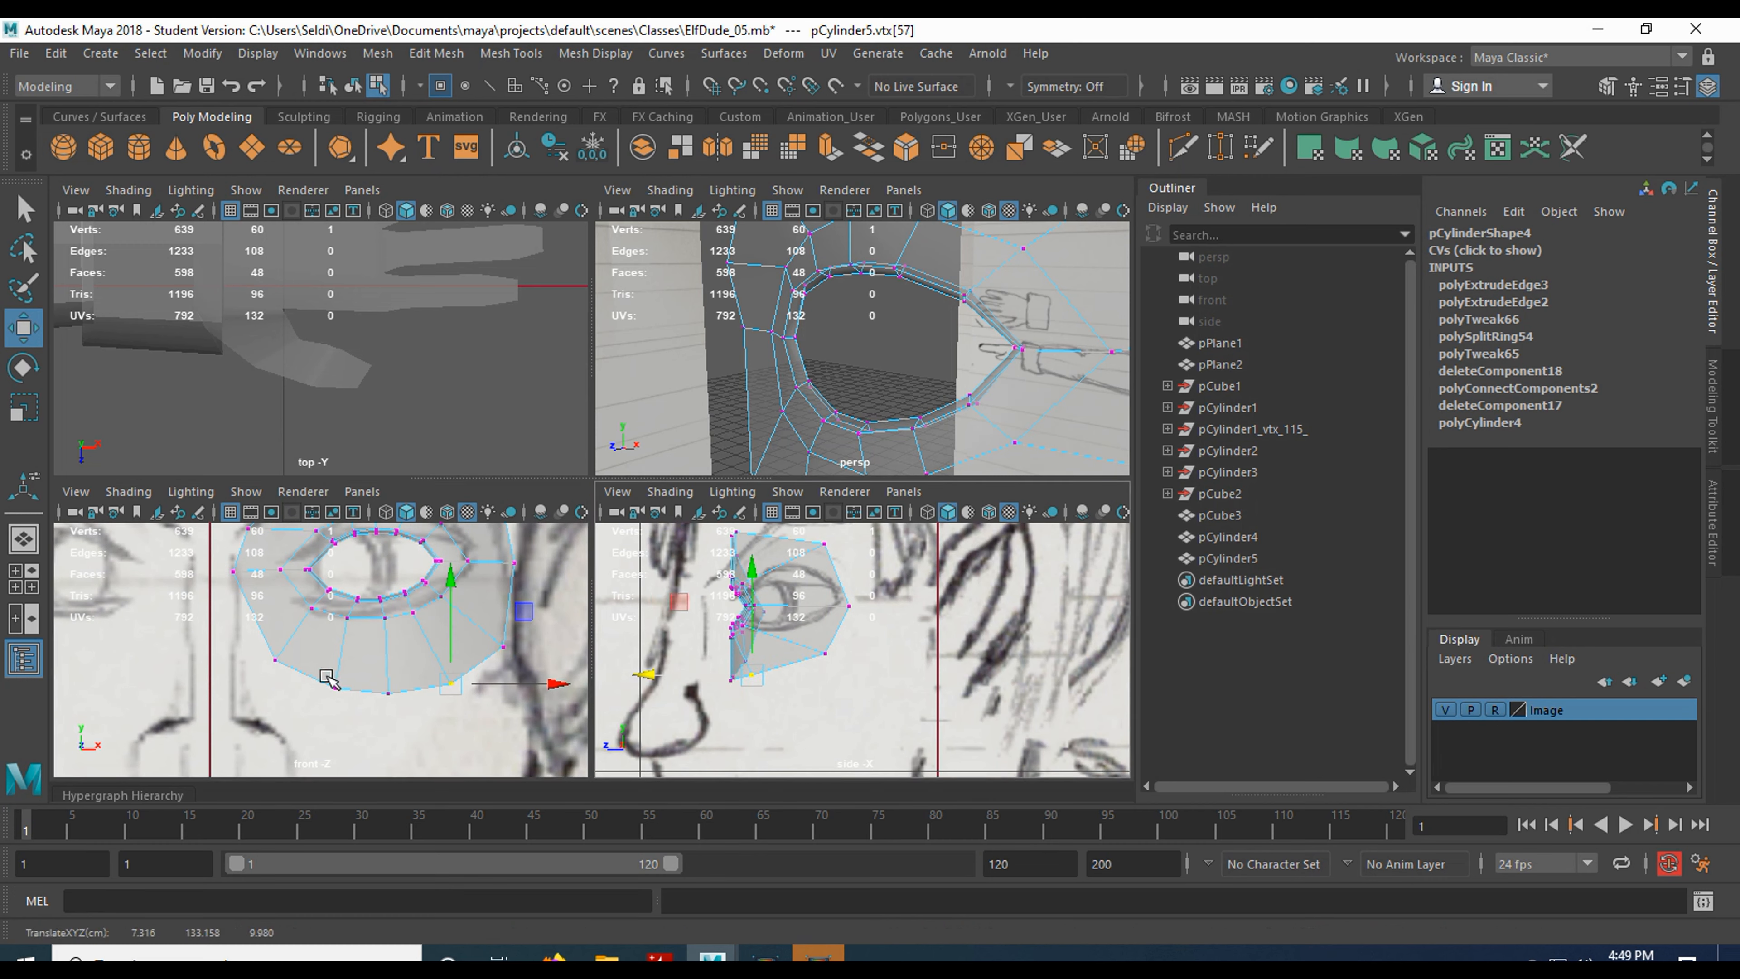
- Move the two lower border vertices nearest the nose forward in depth, placing the innermost one at about Z 12.03
{"action": "mouse_move", "coordinate": [833, 598]}
{"action": "middle_mouse_down", "text": "alt"}
{"action": "mouse_move", "coordinate": [836, 635]}
{"action": "mouse_move", "coordinate": [848, 618]}
{"action": "middle_mouse_up", "text": "alt"}
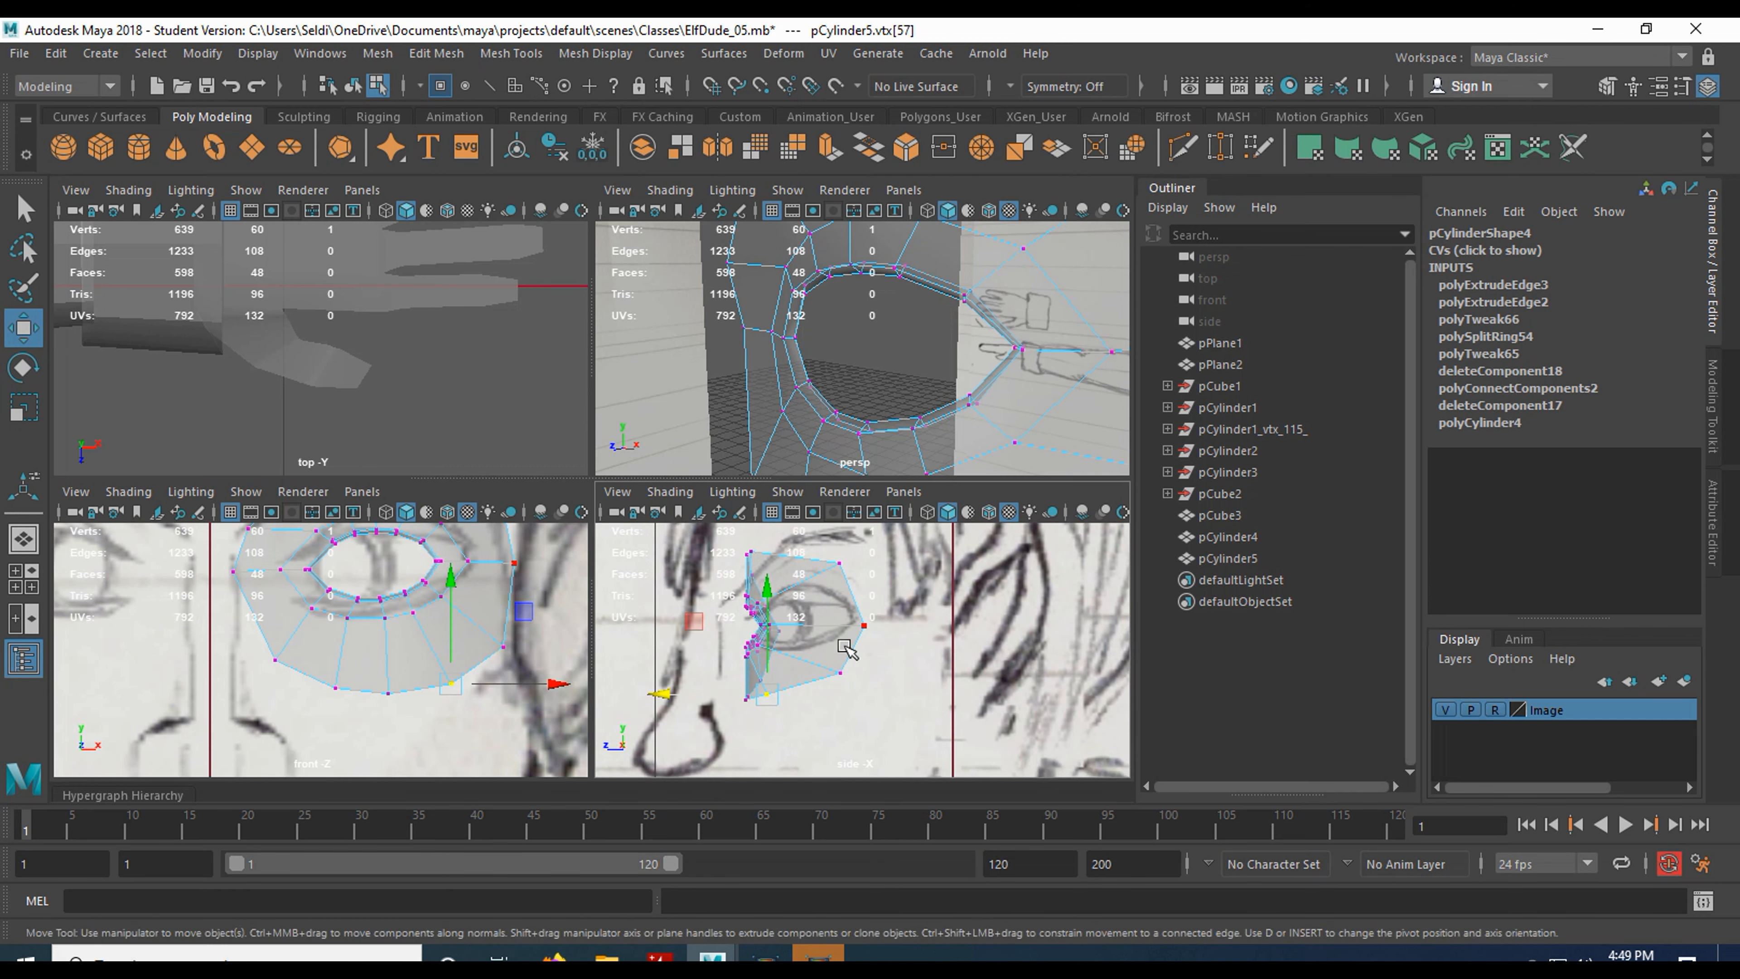
{"action": "left_click_drag", "start_coordinate": [319, 669], "coordinate": [353, 706]}
{"action": "left_click_drag", "start_coordinate": [668, 698], "coordinate": [653, 697]}
{"action": "left_click_drag", "start_coordinate": [257, 643], "coordinate": [290, 674]}
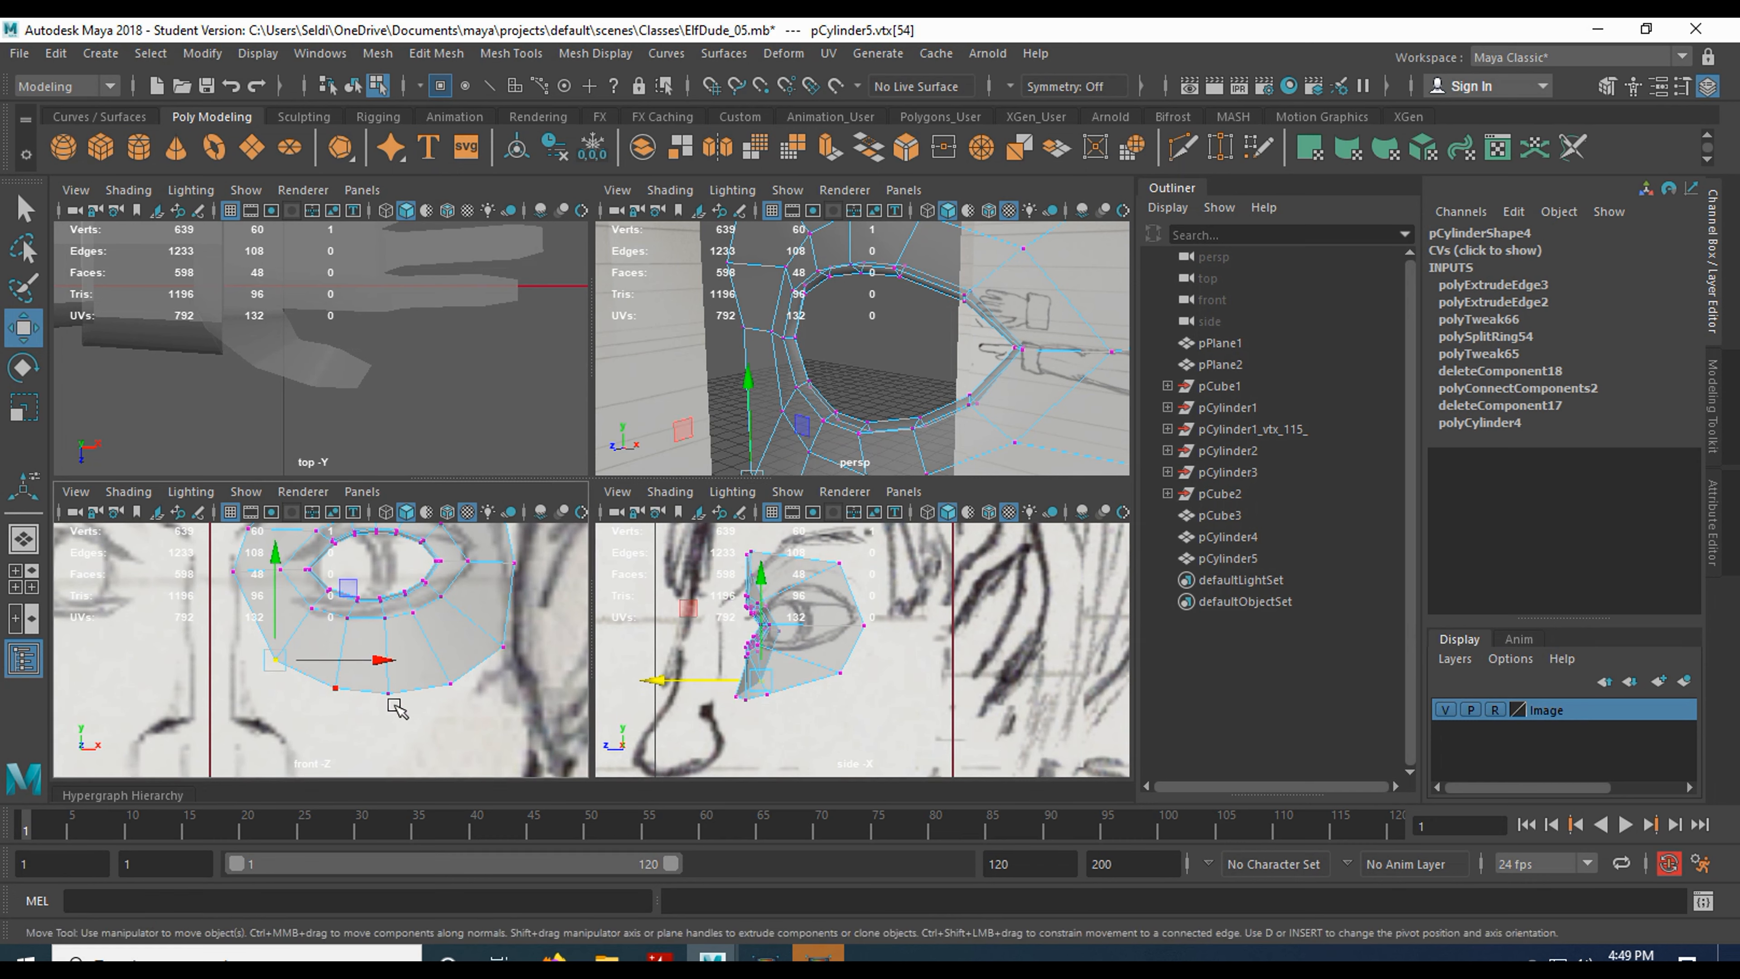
{"action": "left_click_drag", "start_coordinate": [675, 683], "coordinate": [644, 675]}
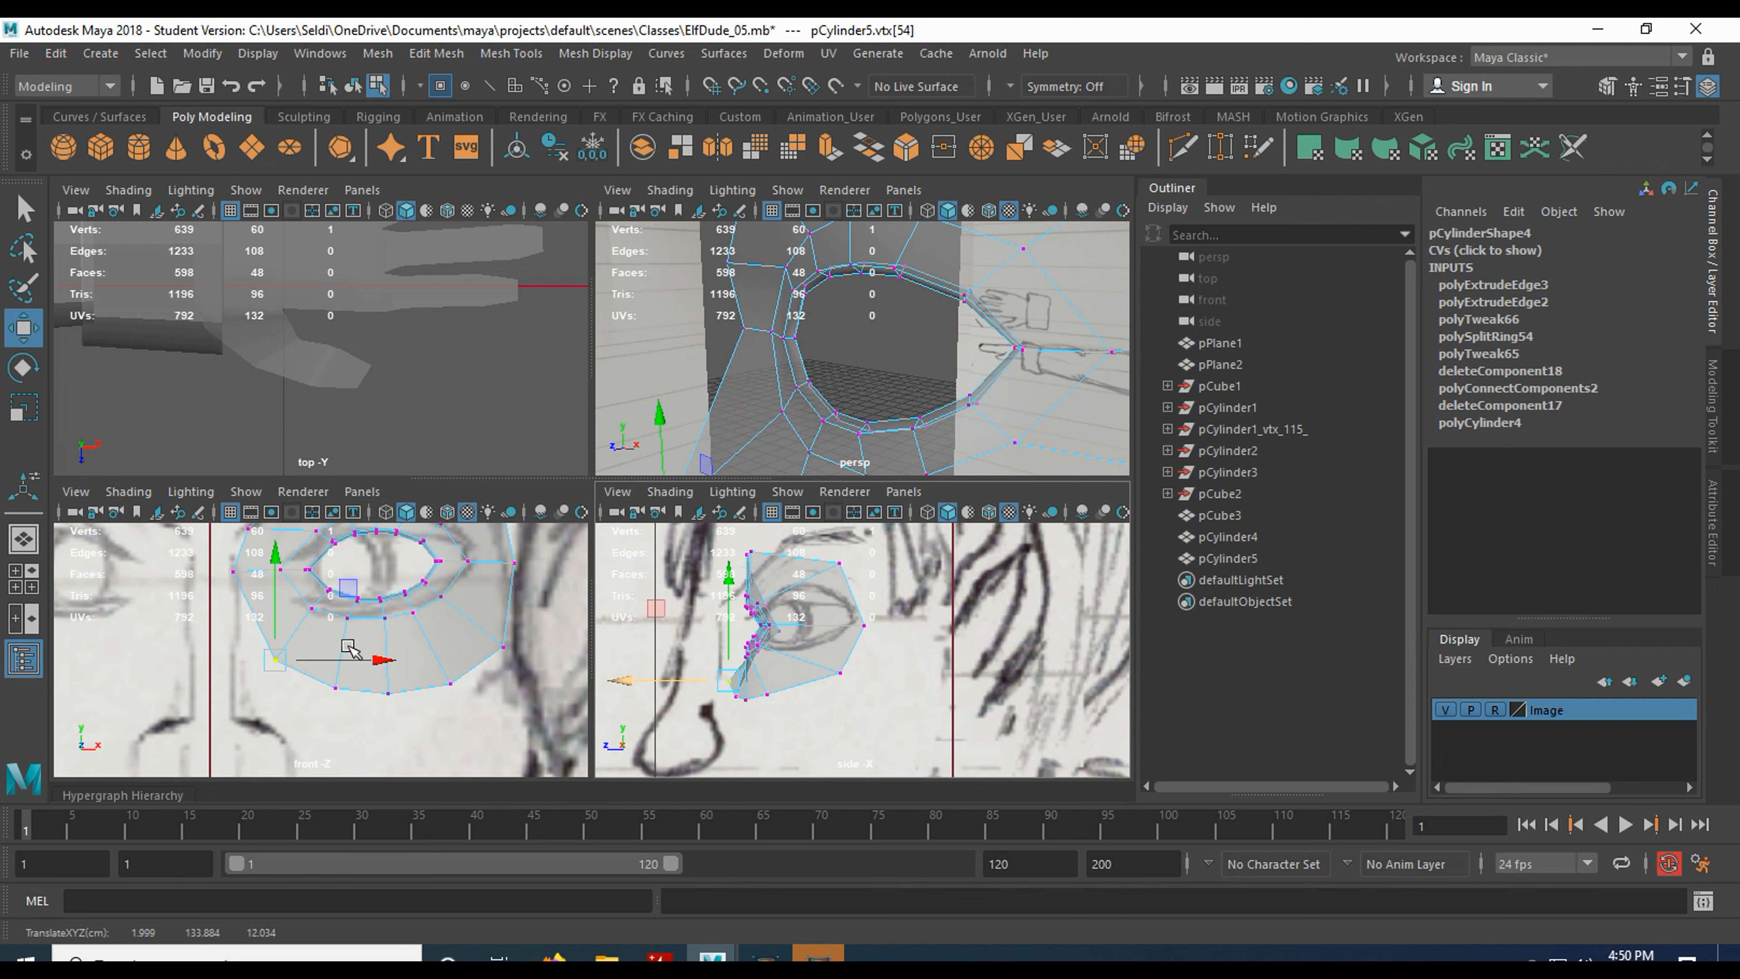
- Move the inner-corner border vertex forward to about Z 11.81 and the vertex above it to about Z 12.34
{"action": "left_click_drag", "start_coordinate": [215, 566], "coordinate": [251, 617]}
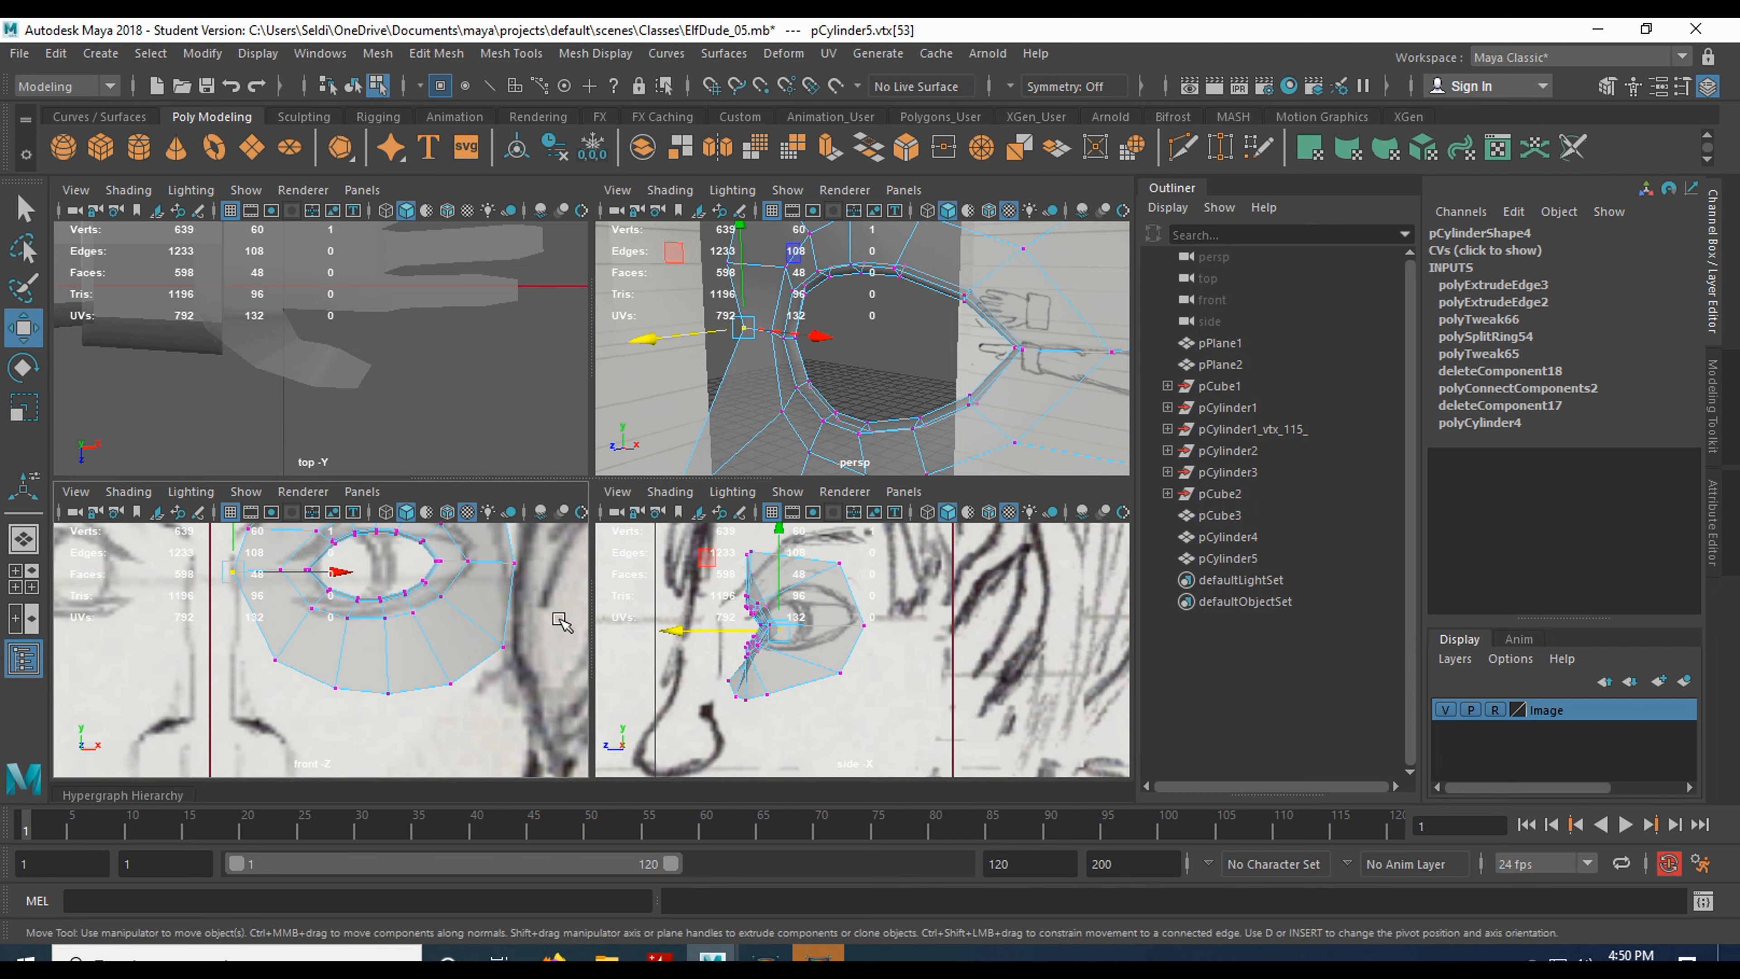
{"action": "left_click_drag", "start_coordinate": [685, 642], "coordinate": [637, 625]}
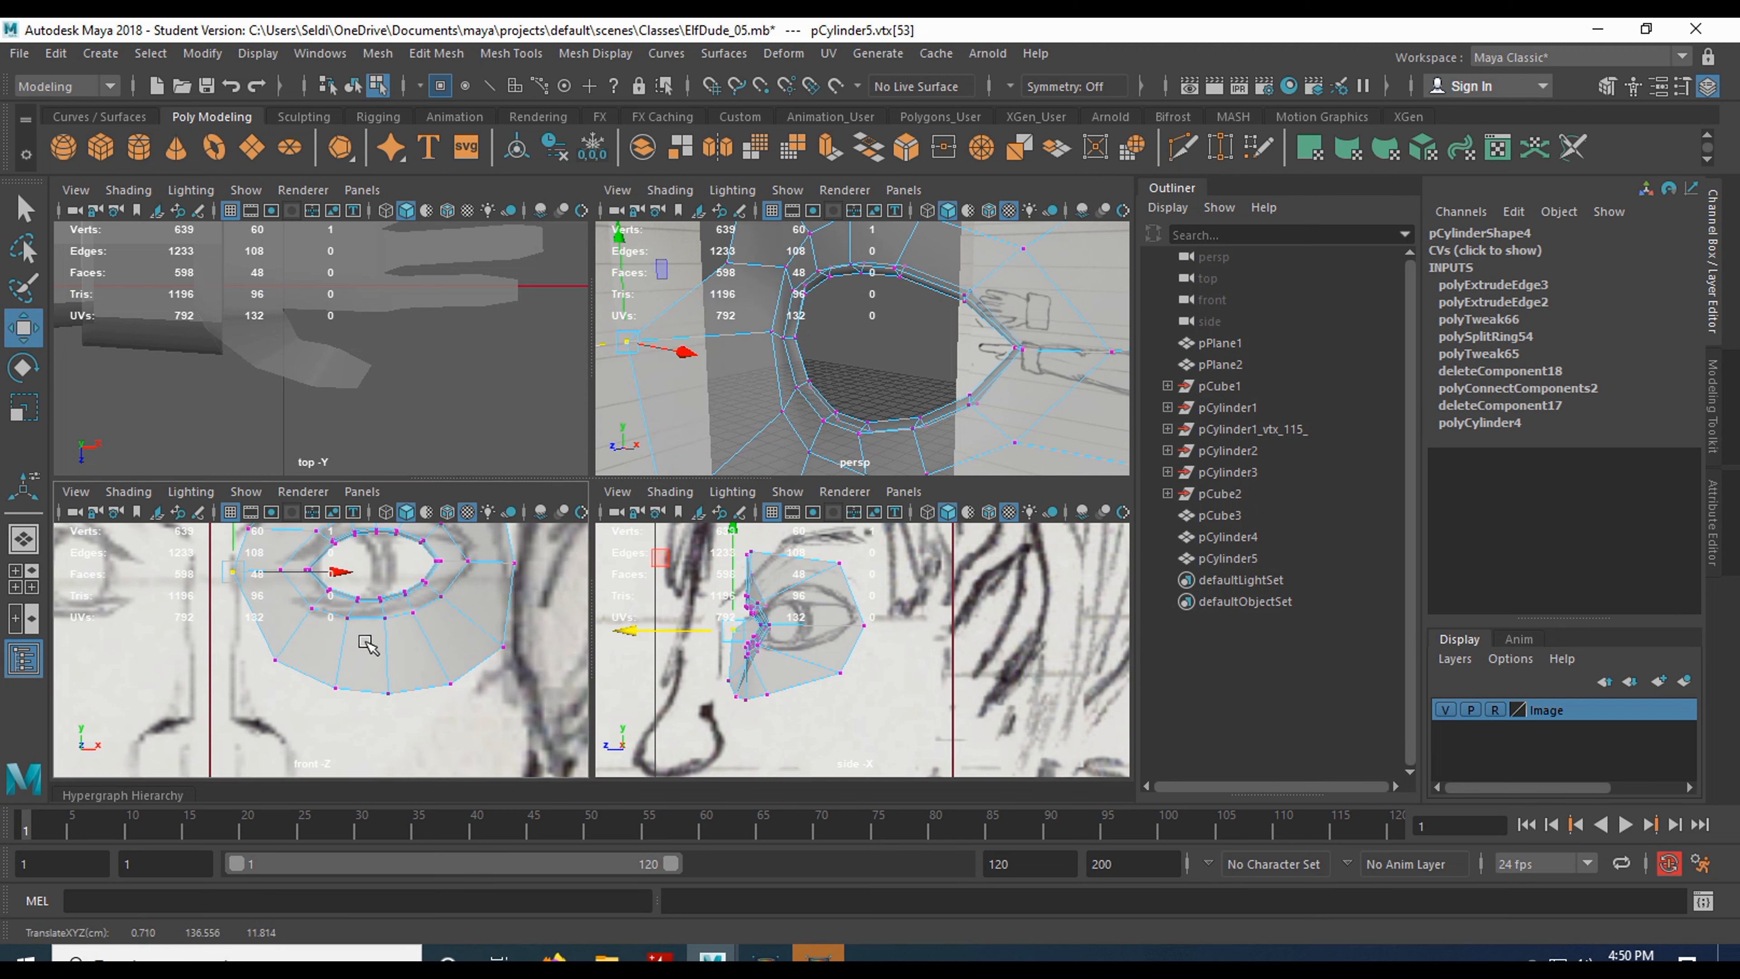
{"action": "middle_click_drag", "start_coordinate": [365, 643], "coordinate": [379, 729], "text": "alt"}
{"action": "left_click", "coordinate": [282, 618]}
{"action": "left_click_drag", "start_coordinate": [661, 604], "coordinate": [621, 586]}
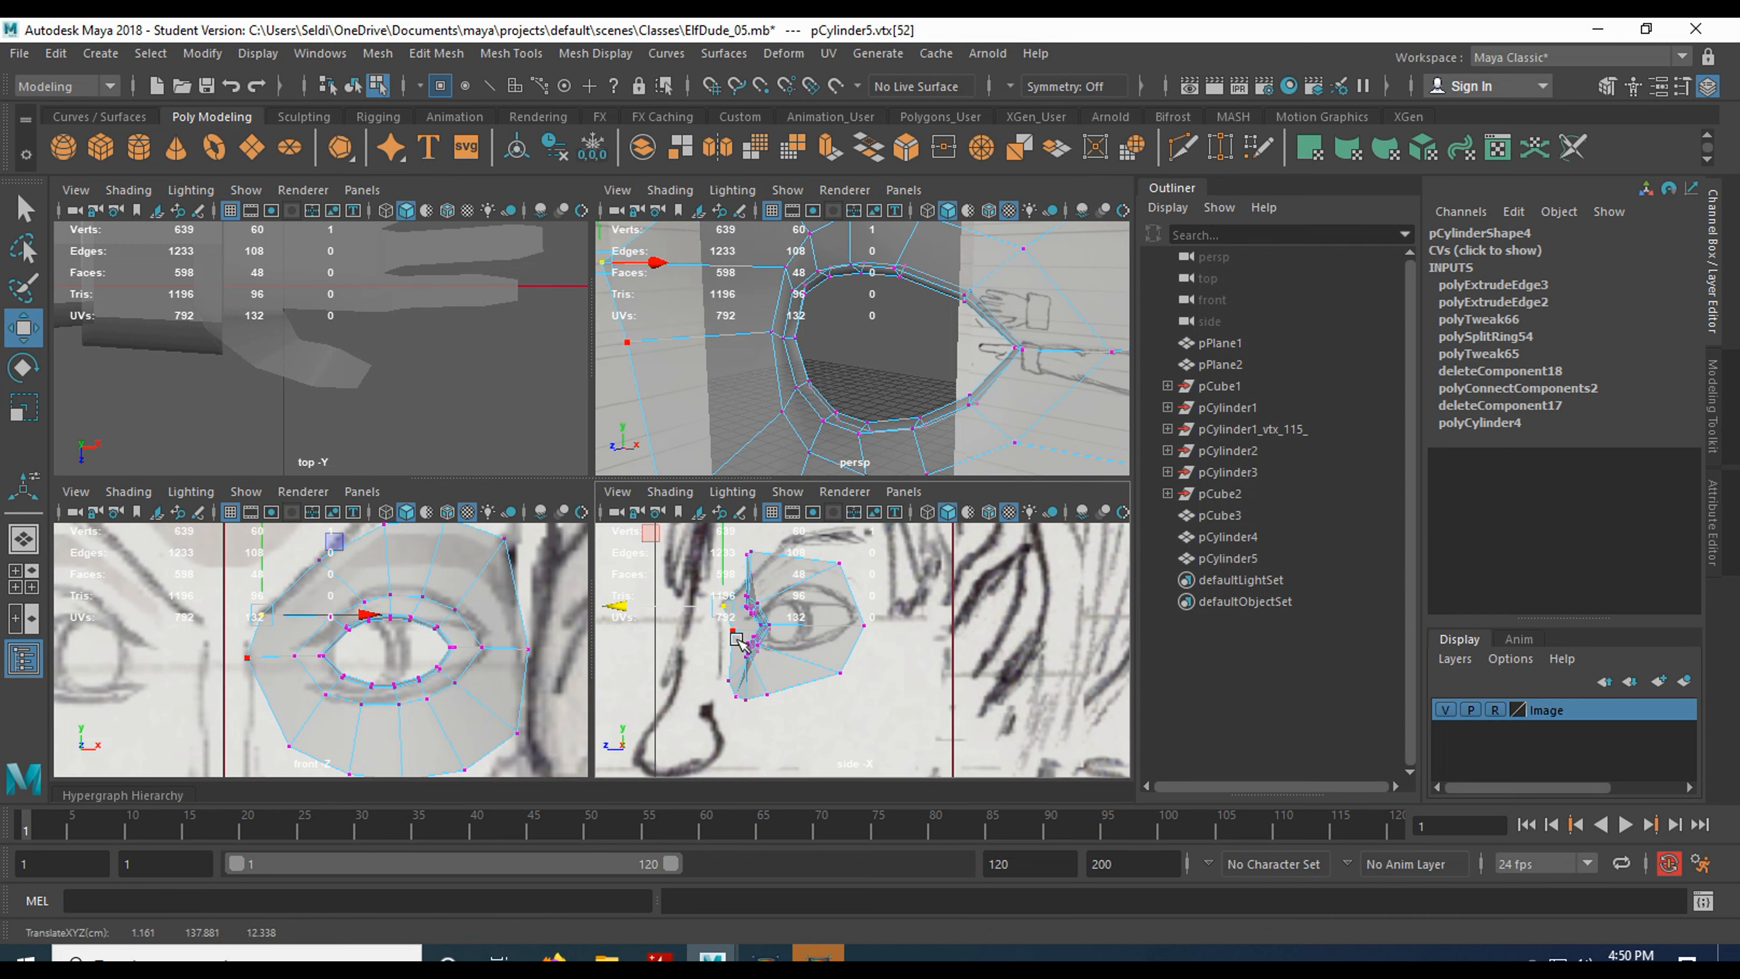
- Move the next upper border vertex along the inner brow forward in depth to about Z 11.79
{"action": "scroll", "coordinate": [828, 407], "scroll_direction": "down", "scroll_amount": 8}
{"action": "scroll", "coordinate": [828, 404], "scroll_direction": "up", "scroll_amount": 4}
{"action": "left_click_drag", "start_coordinate": [833, 401], "coordinate": [899, 353], "text": "alt"}
{"action": "left_click", "coordinate": [925, 316]}
{"action": "left_click", "coordinate": [936, 367]}
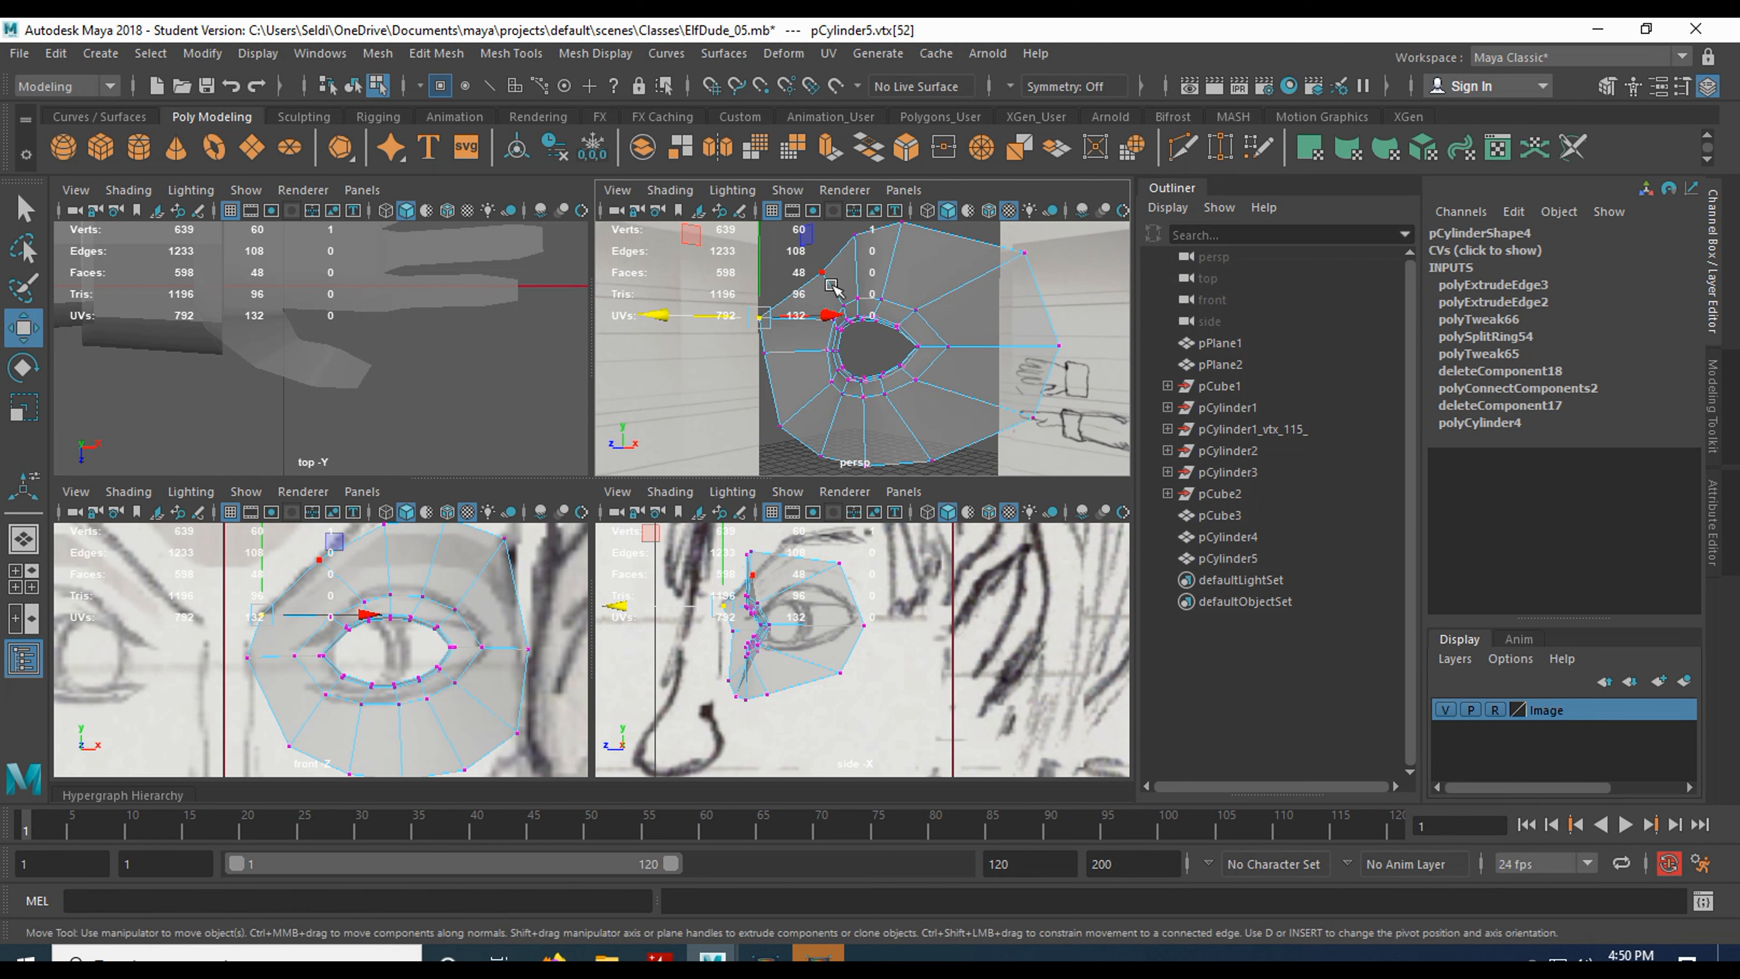
{"action": "left_click_drag", "start_coordinate": [808, 379], "coordinate": [833, 373], "text": "alt"}
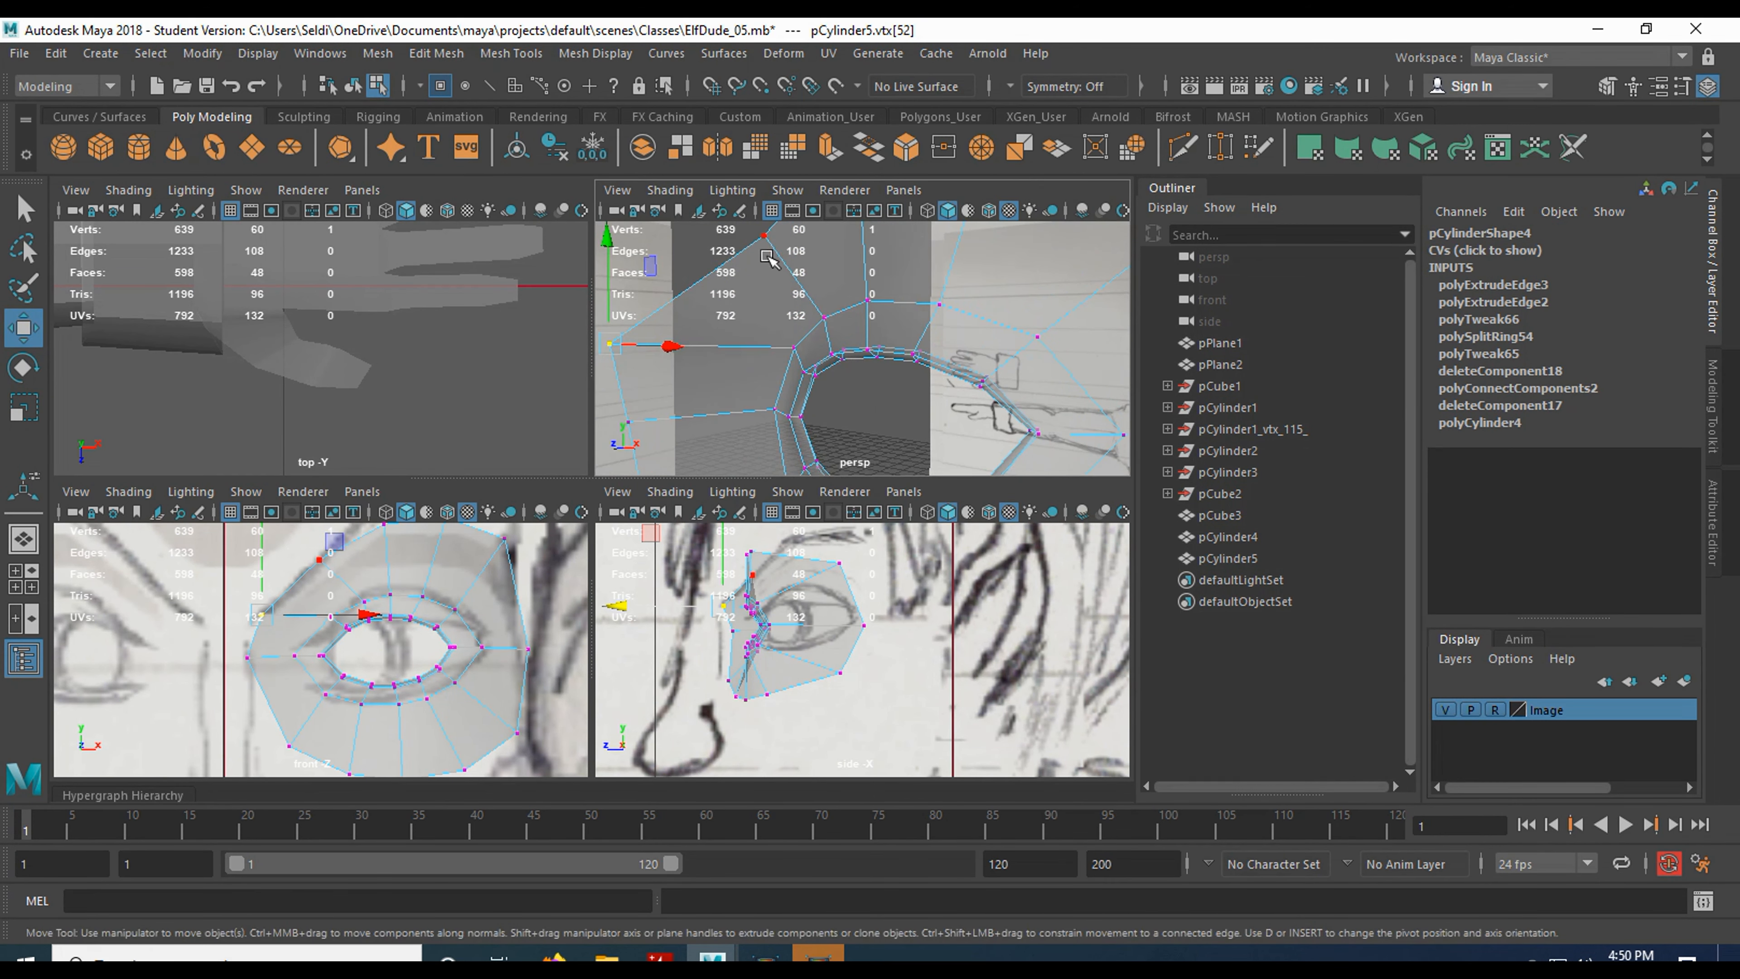
{"action": "left_click", "coordinate": [764, 236]}
{"action": "left_click_drag", "start_coordinate": [687, 576], "coordinate": [666, 574]}
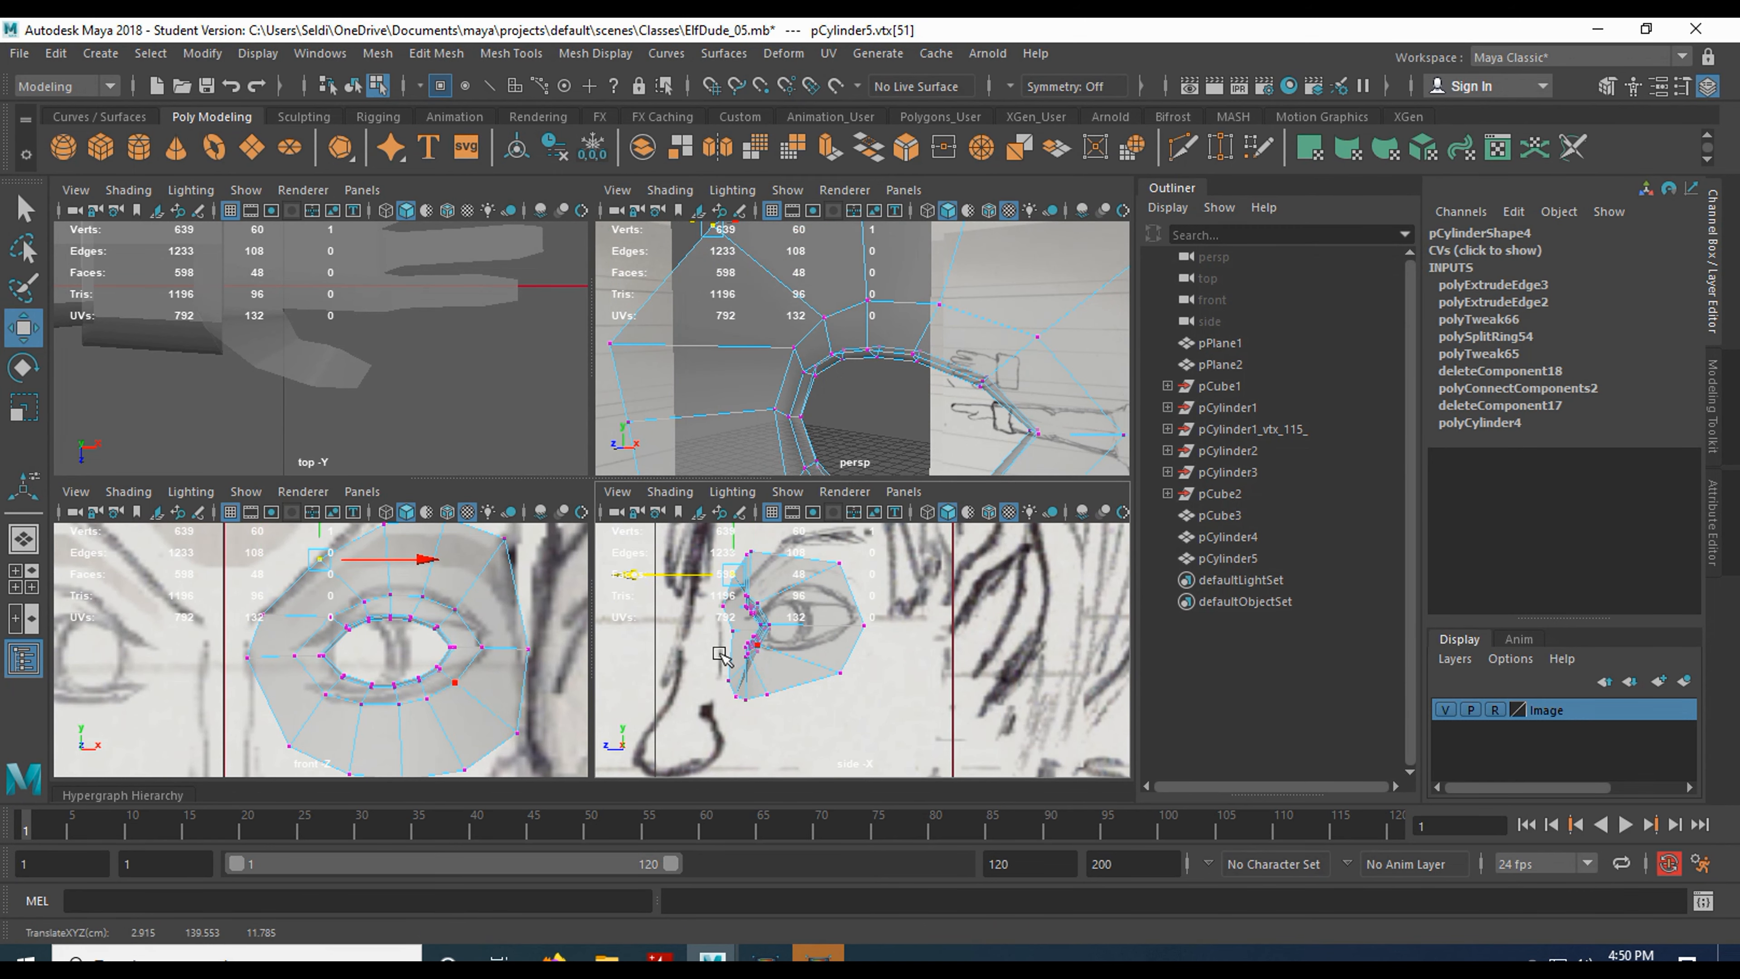
- Examine the depth of the upper border vertices from several angles in the perspective view
{"action": "key", "text": "space"}
{"action": "left_click_drag", "start_coordinate": [718, 420], "coordinate": [476, 439], "text": "alt"}
{"action": "left_click", "coordinate": [483, 403]}
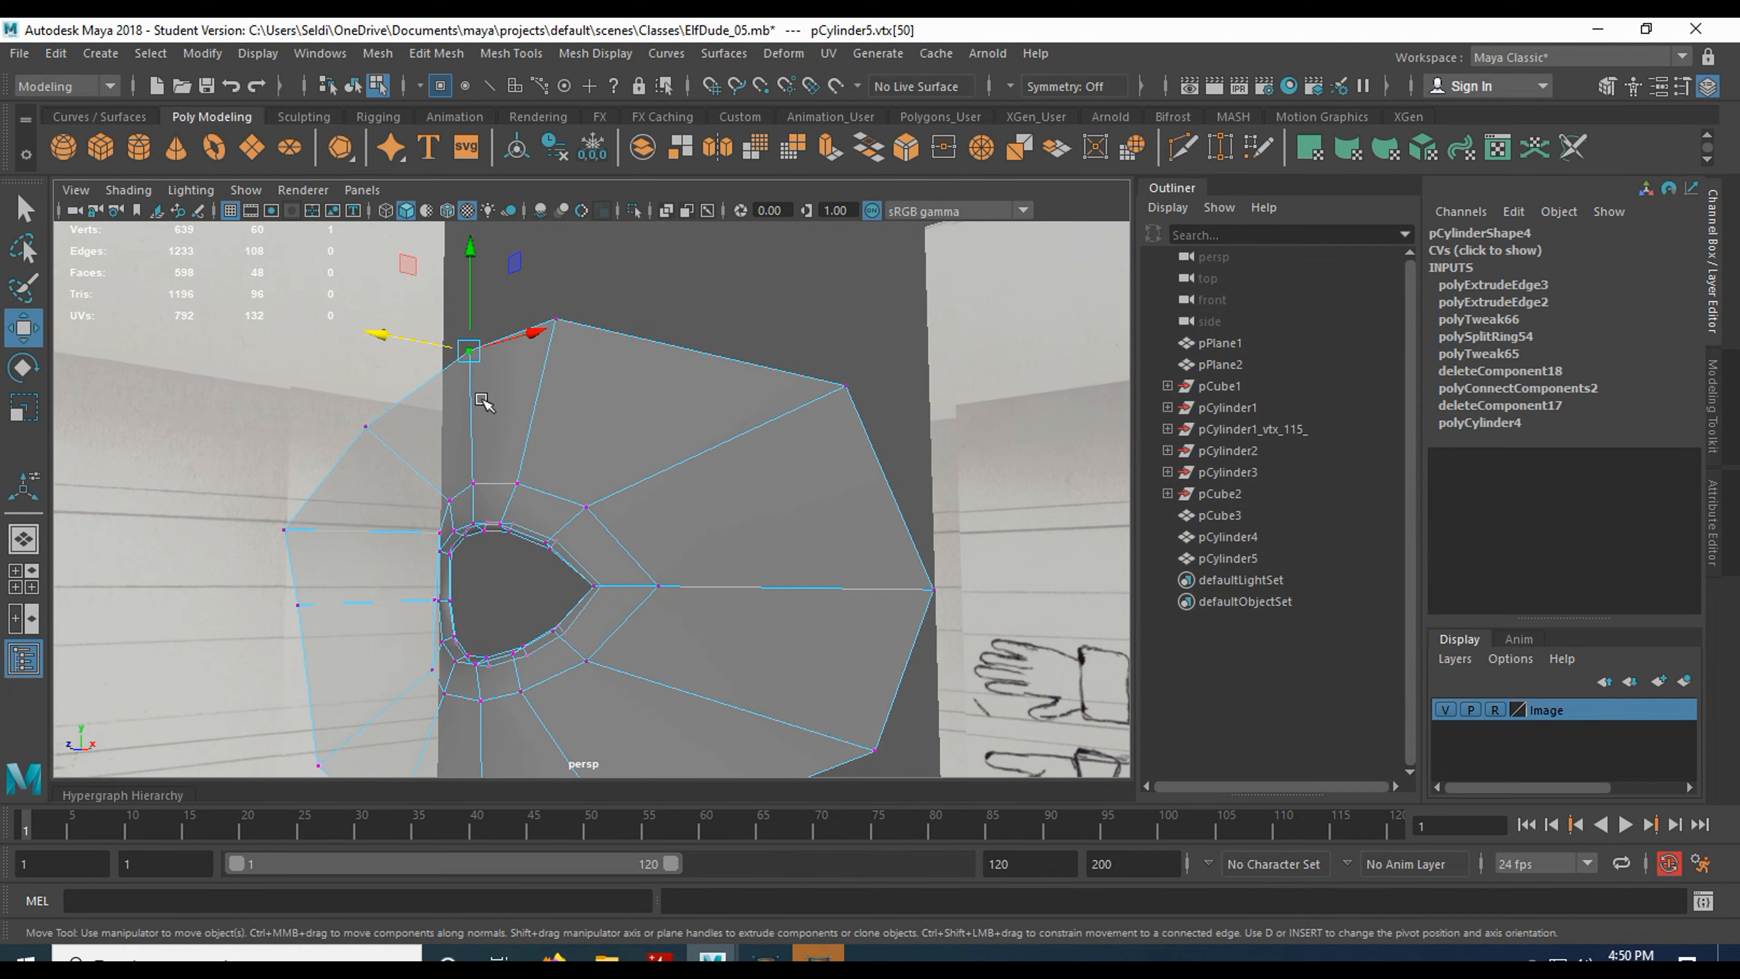
{"action": "mouse_move", "coordinate": [389, 334]}
{"action": "left_mouse_down", "text": "alt"}
{"action": "mouse_move", "coordinate": [532, 447]}
{"action": "mouse_move", "coordinate": [479, 411]}
{"action": "mouse_move", "coordinate": [717, 460]}
{"action": "mouse_move", "coordinate": [789, 454]}
{"action": "mouse_move", "coordinate": [507, 410]}
{"action": "mouse_move", "coordinate": [650, 341]}
{"action": "left_mouse_up", "text": "alt"}
{"action": "left_click", "coordinate": [539, 392]}
{"action": "left_click", "coordinate": [625, 338]}
{"action": "left_click_drag", "start_coordinate": [649, 341], "coordinate": [696, 430], "text": "alt"}
{"action": "key", "text": "space"}
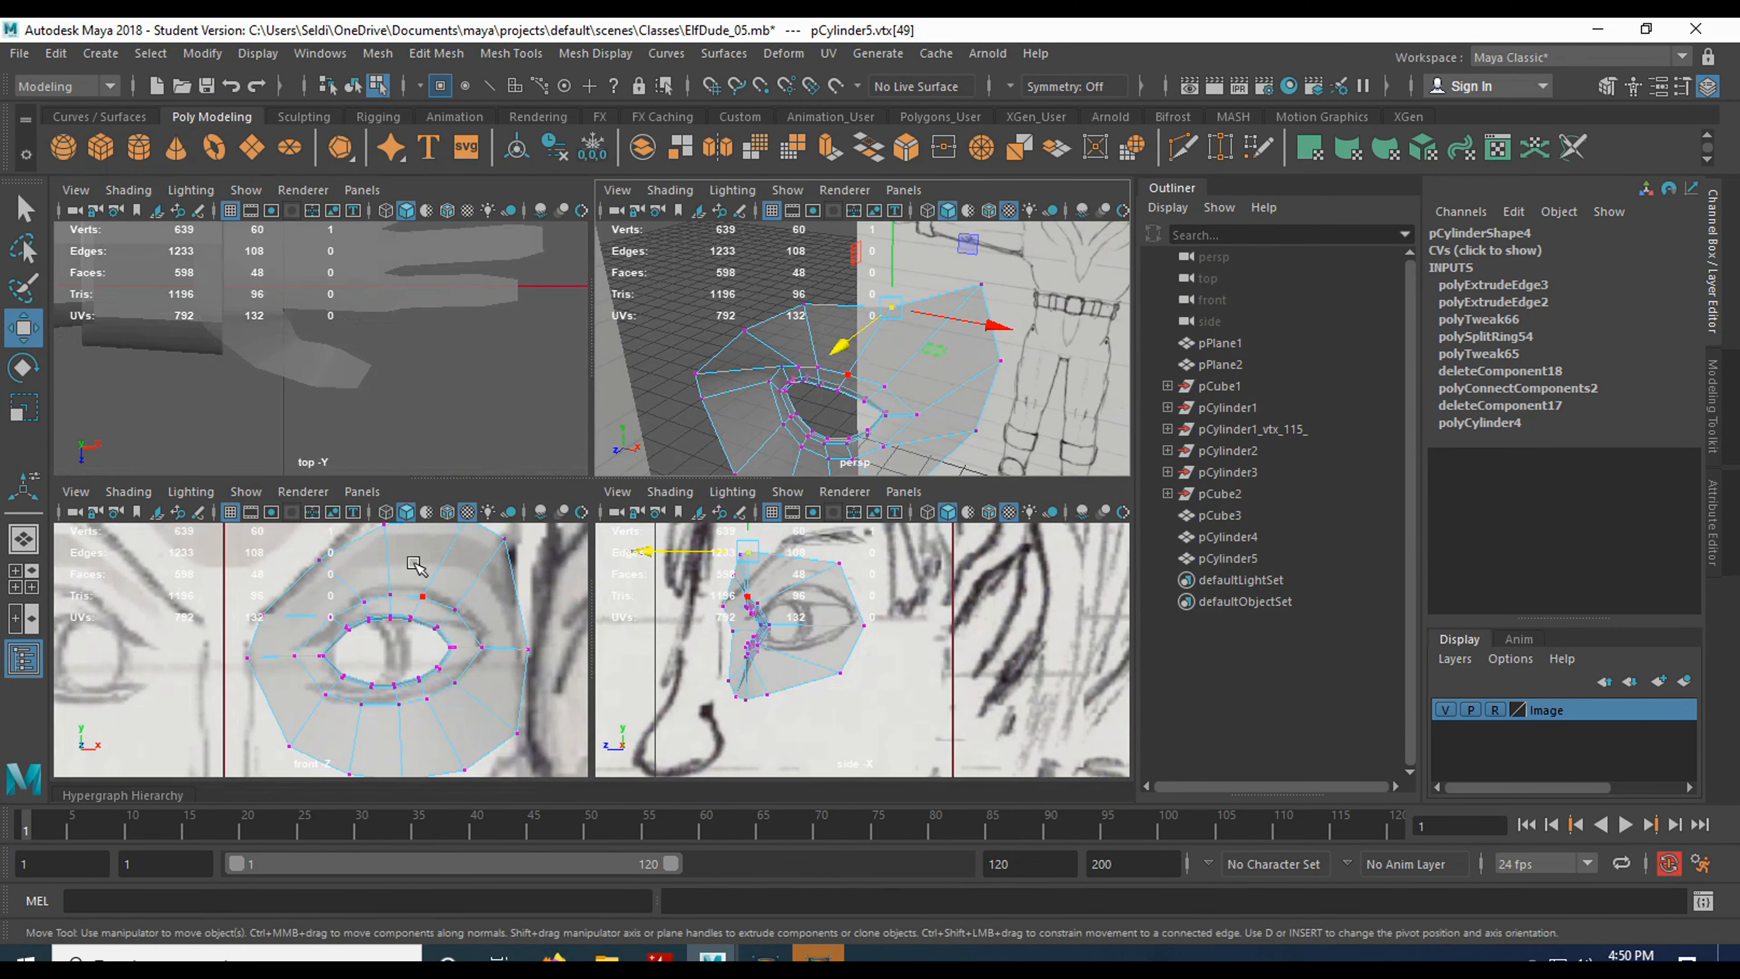
- Nudge the upper outer border vertex at the temple slightly outward and down in front view, to about X 8.73, Y 139.99
{"action": "key", "text": "space"}
{"action": "scroll", "coordinate": [656, 437], "scroll_direction": "up", "scroll_amount": 2}
{"action": "middle_click_drag", "start_coordinate": [656, 437], "coordinate": [553, 410], "text": "alt"}
{"action": "left_click", "coordinate": [720, 346]}
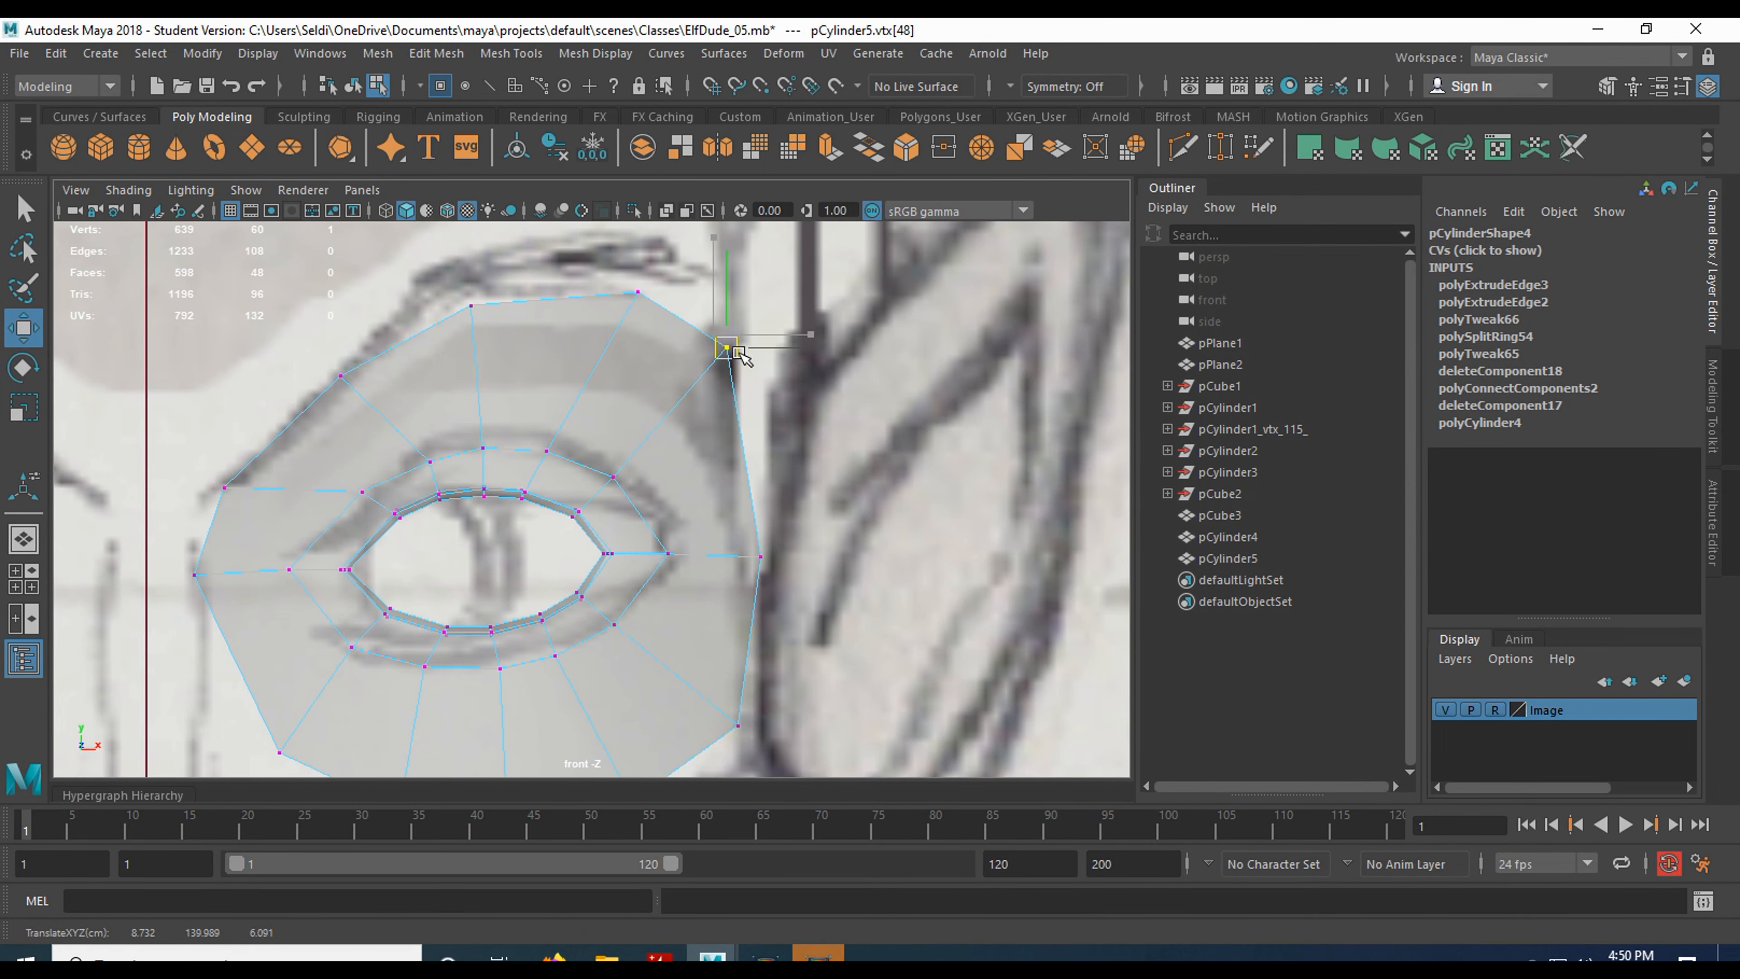
{"action": "scroll", "coordinate": [672, 551], "scroll_direction": "down", "scroll_amount": 2}
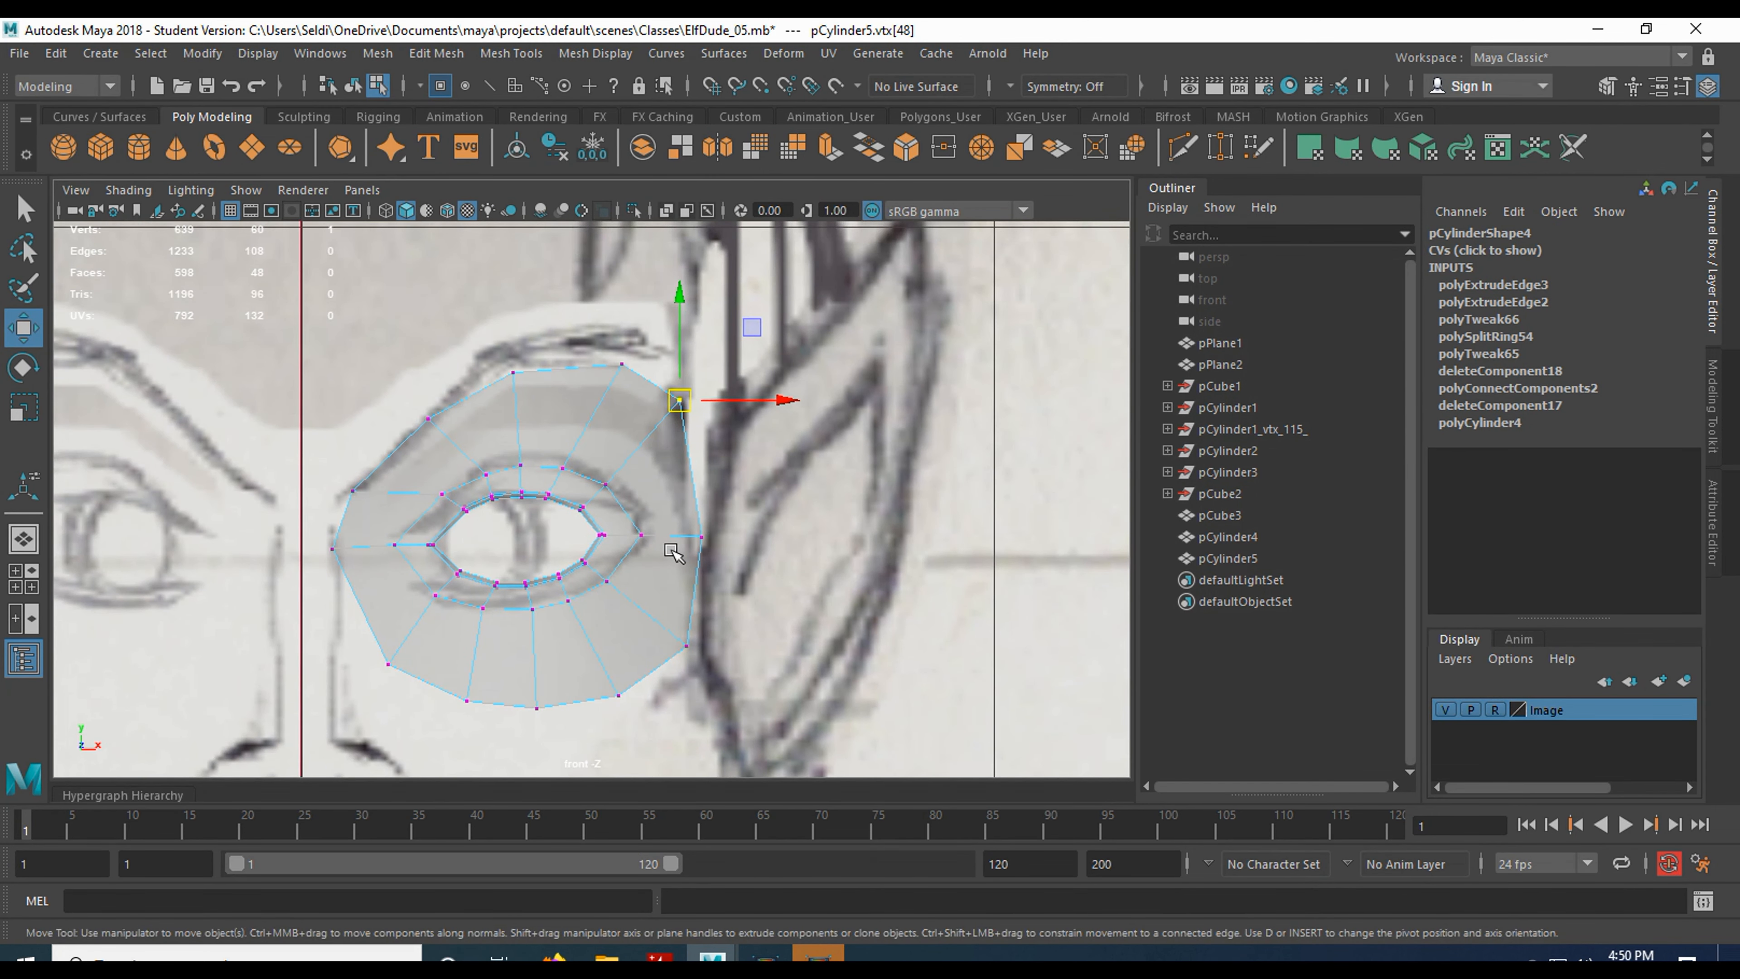
- Nudge the innermost border vertex beside the nose slightly outward in front view and return the eye mesh to object mode
{"action": "left_click", "coordinate": [333, 548]}
{"action": "left_click_drag", "start_coordinate": [381, 553], "coordinate": [392, 556]}
{"action": "key", "text": "space"}
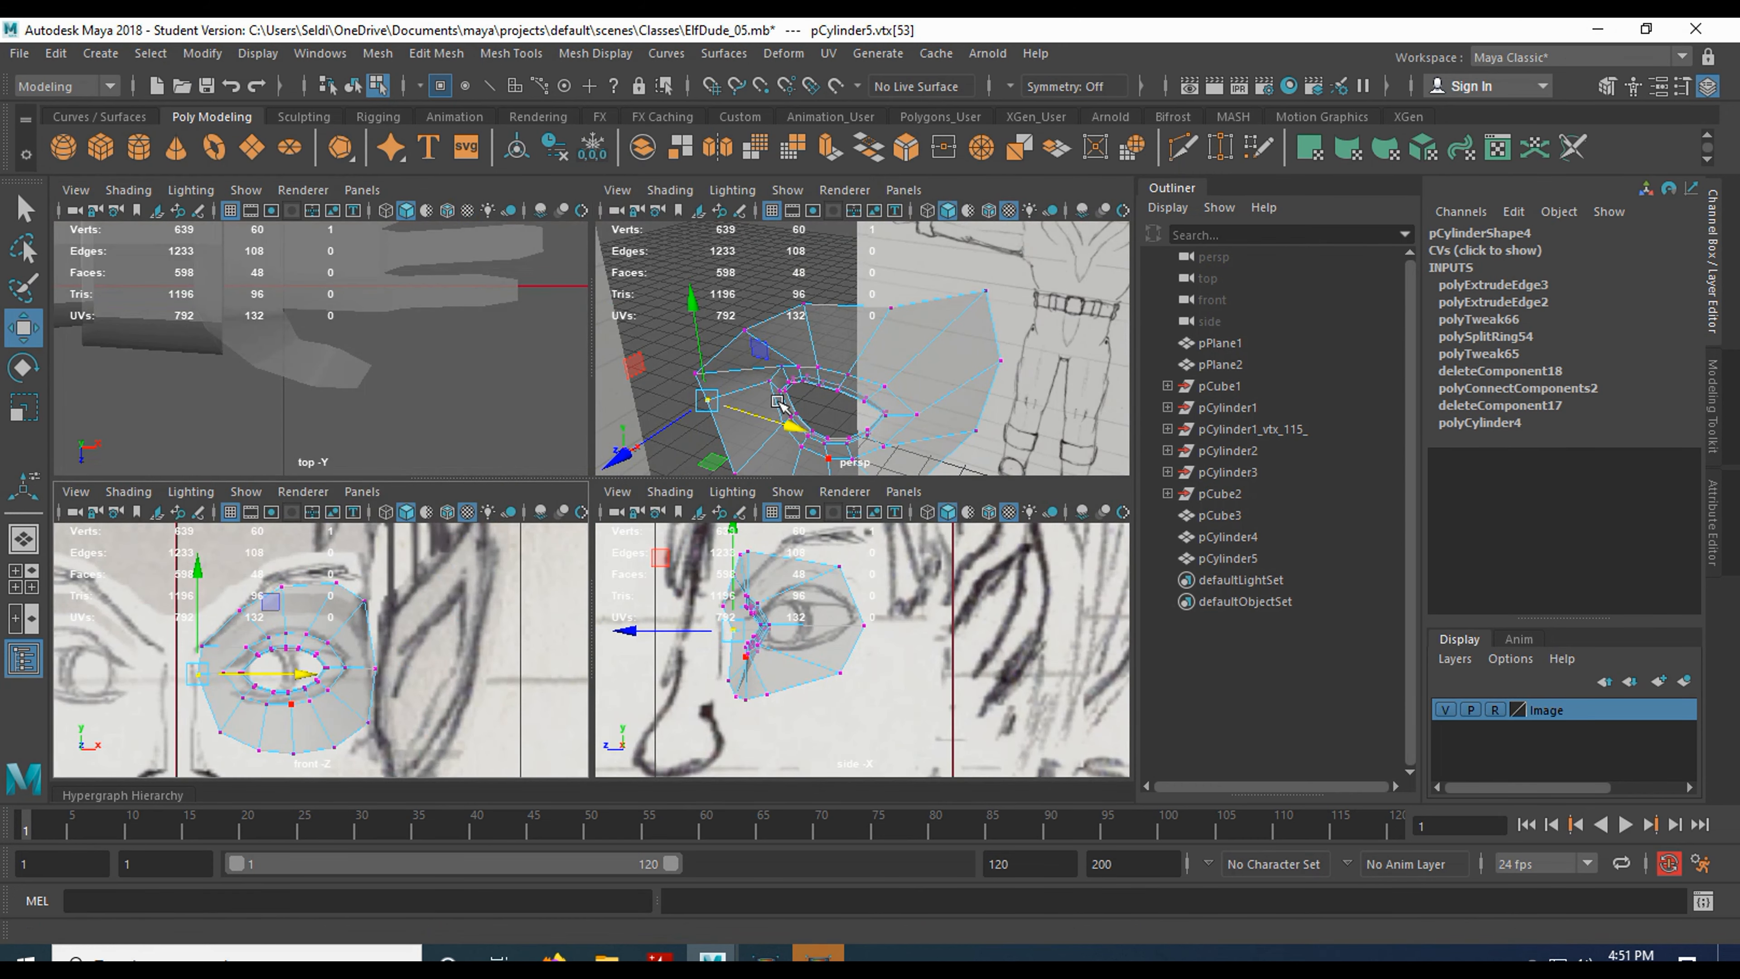
{"action": "key", "text": "space"}
{"action": "scroll", "coordinate": [640, 637], "scroll_direction": "down", "scroll_amount": 5}
{"action": "middle_click_drag", "start_coordinate": [639, 692], "coordinate": [603, 440], "text": "alt"}
{"action": "mouse_move", "coordinate": [582, 464]}
{"action": "left_mouse_down", "text": "alt"}
{"action": "mouse_move", "coordinate": [733, 416]}
{"action": "mouse_move", "coordinate": [467, 435]}
{"action": "mouse_move", "coordinate": [552, 446]}
{"action": "left_mouse_up", "text": "alt"}
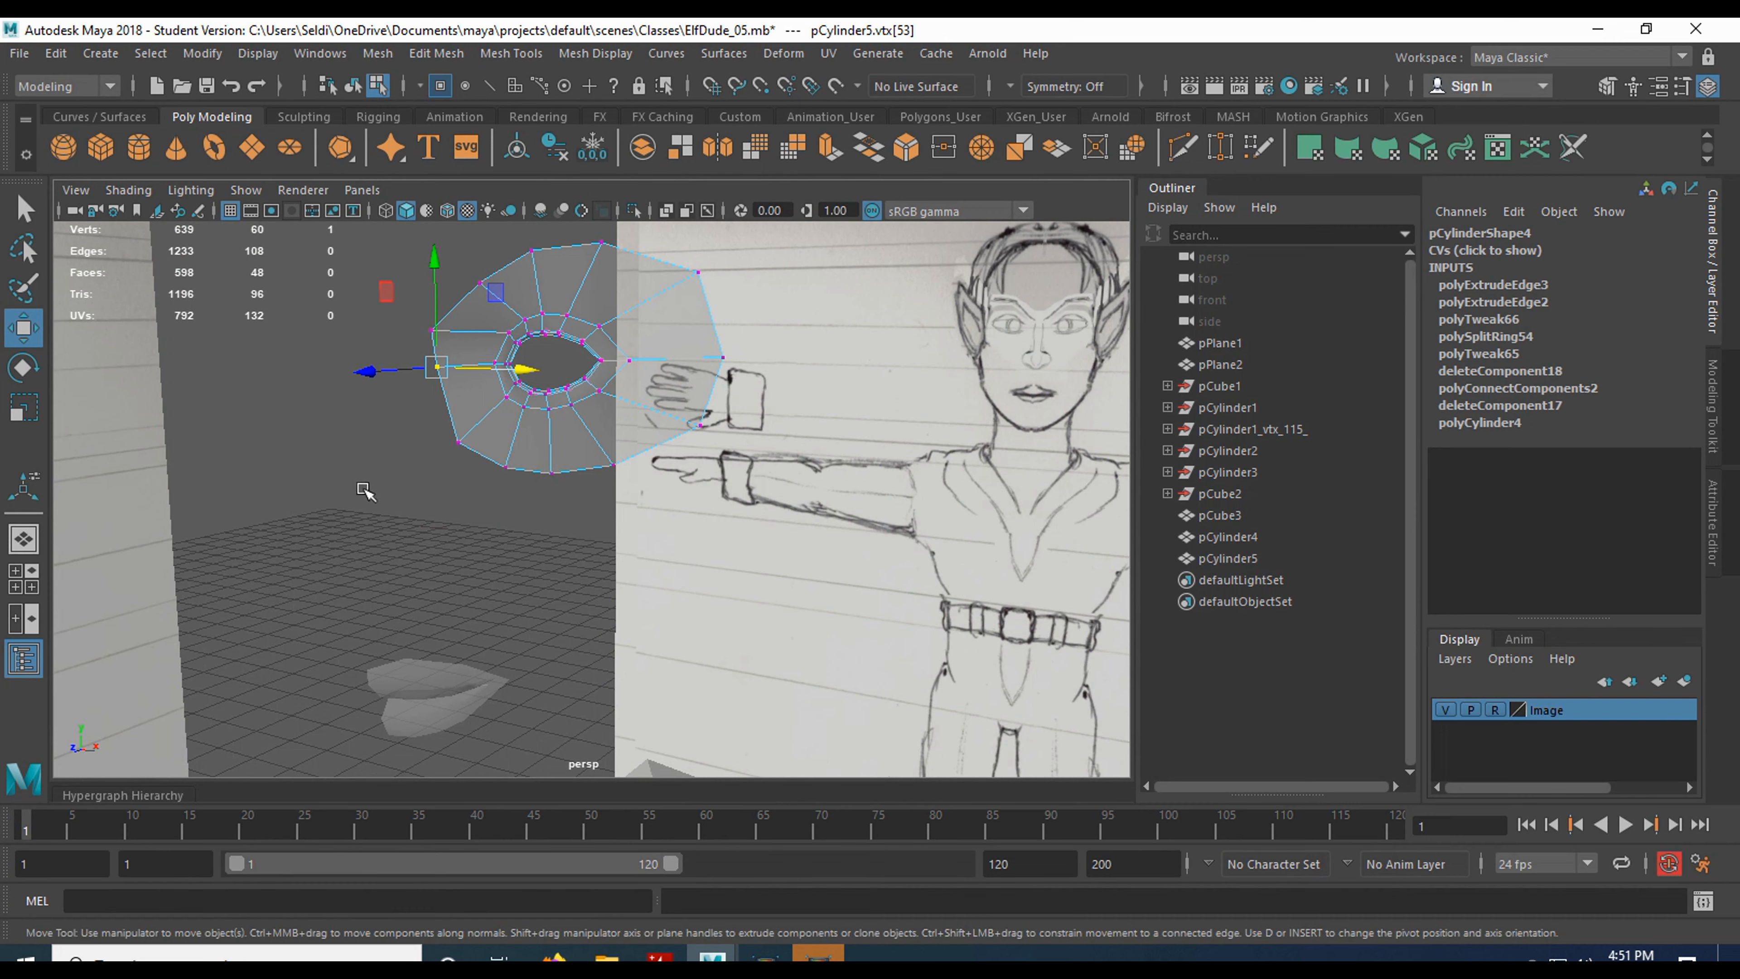
{"action": "right_click_drag", "start_coordinate": [670, 368], "coordinate": [664, 322]}
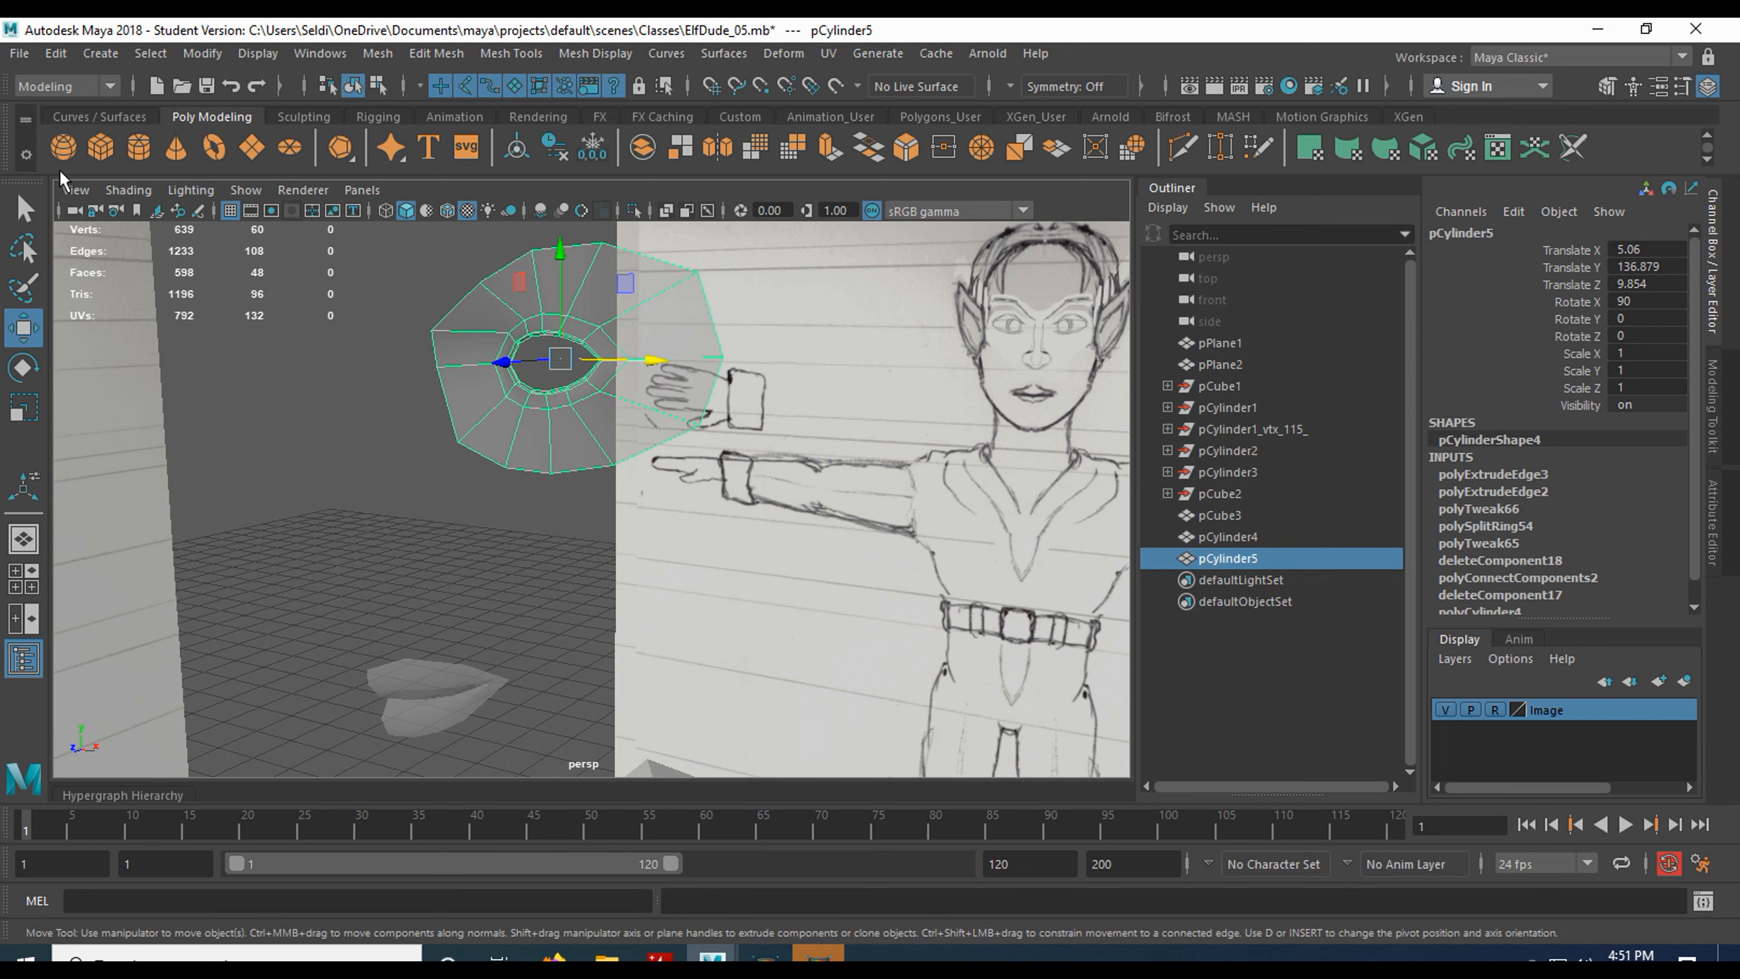
- Save the scene as a new version named ElfDude_06.mb in the Classes folder, accepting the student version notice
{"action": "left_click", "coordinate": [20, 55]}
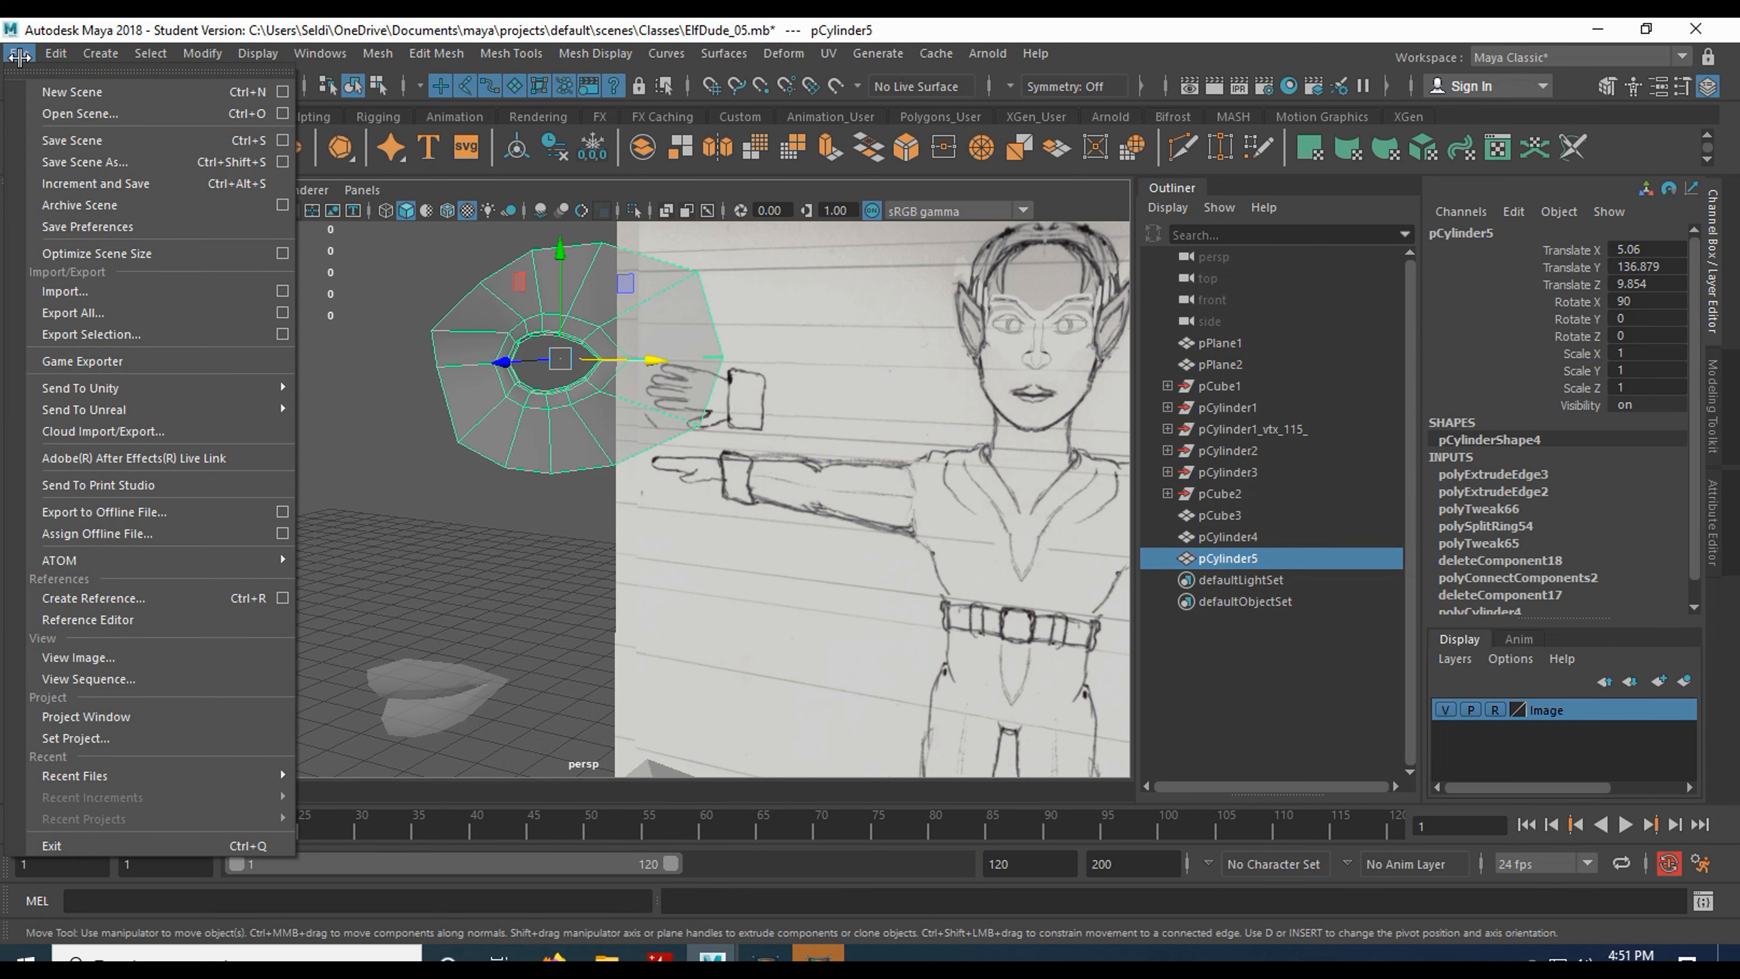
{"action": "left_click", "coordinate": [96, 162]}
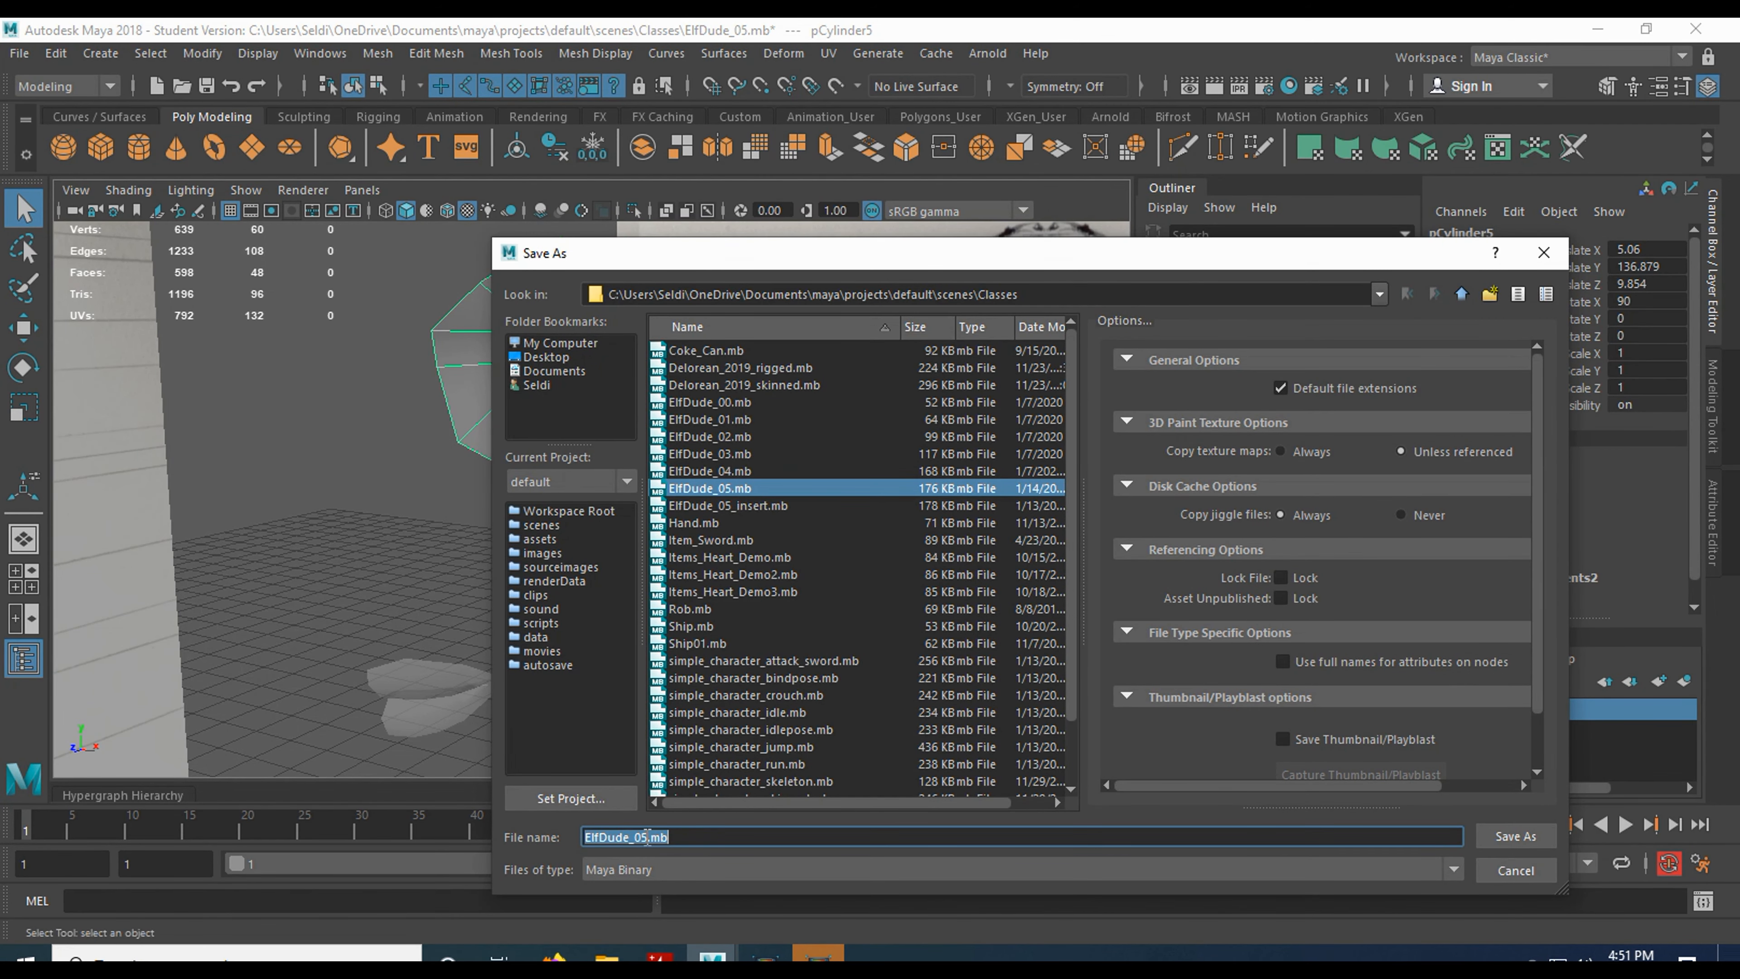
{"action": "left_click", "coordinate": [647, 836]}
{"action": "key", "text": "BackSpace"}
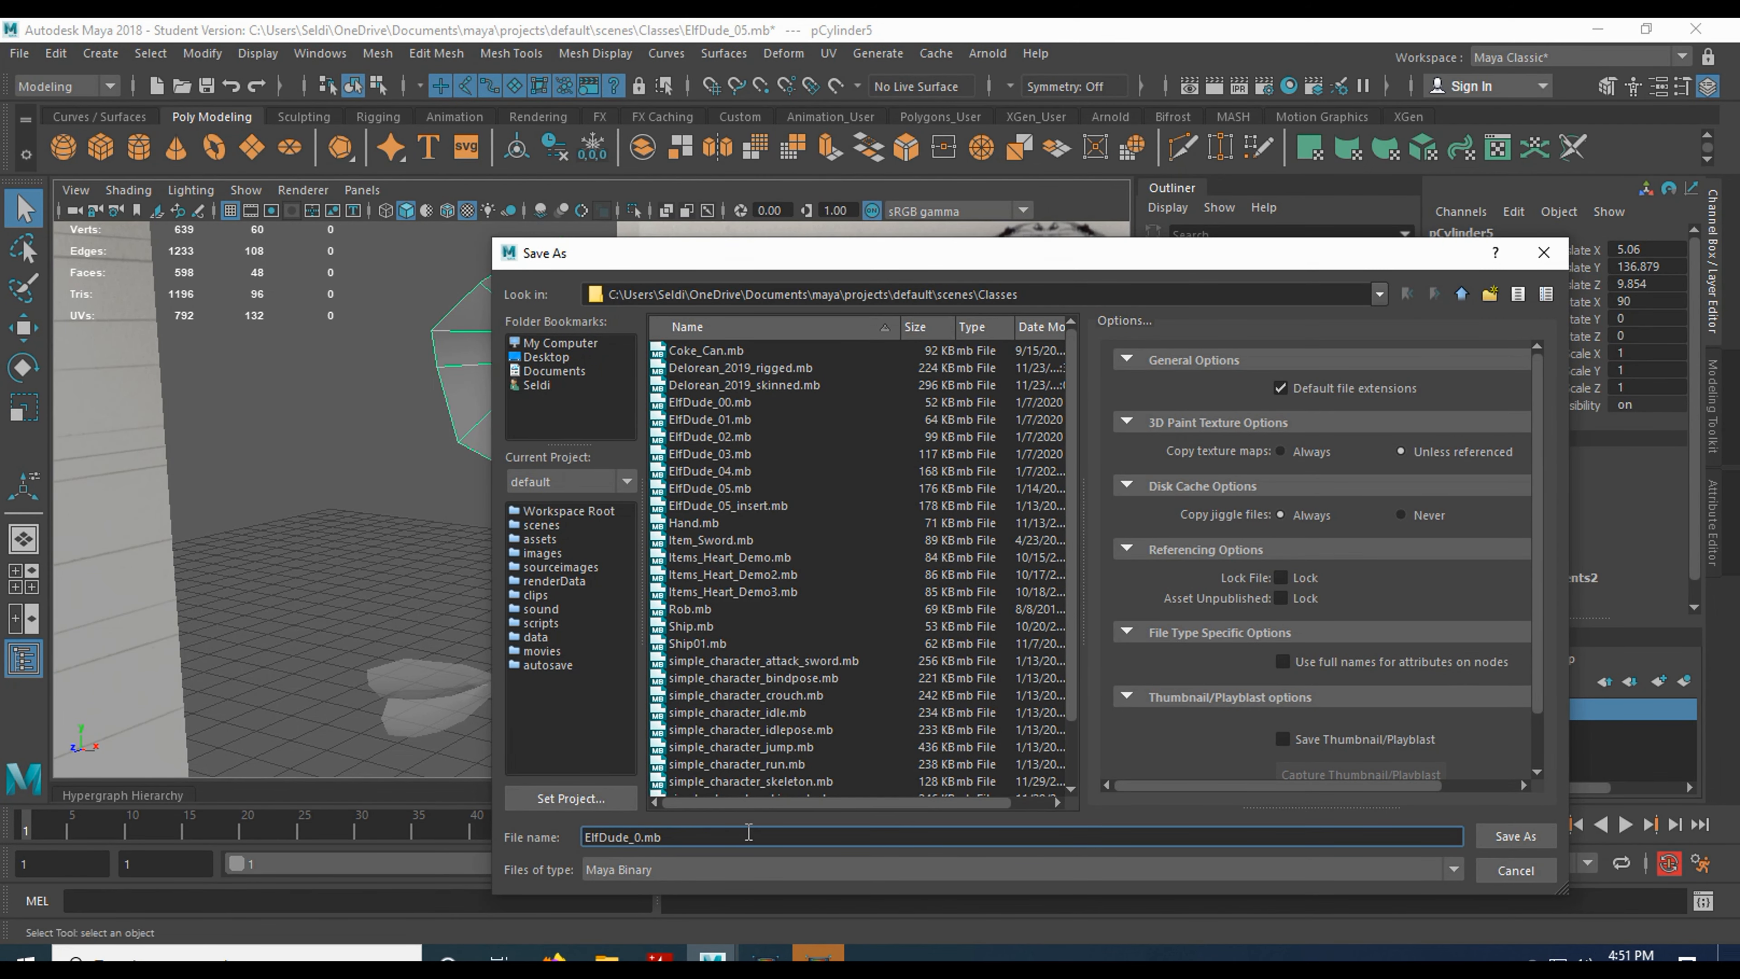
{"action": "left_click", "coordinate": [1507, 837]}
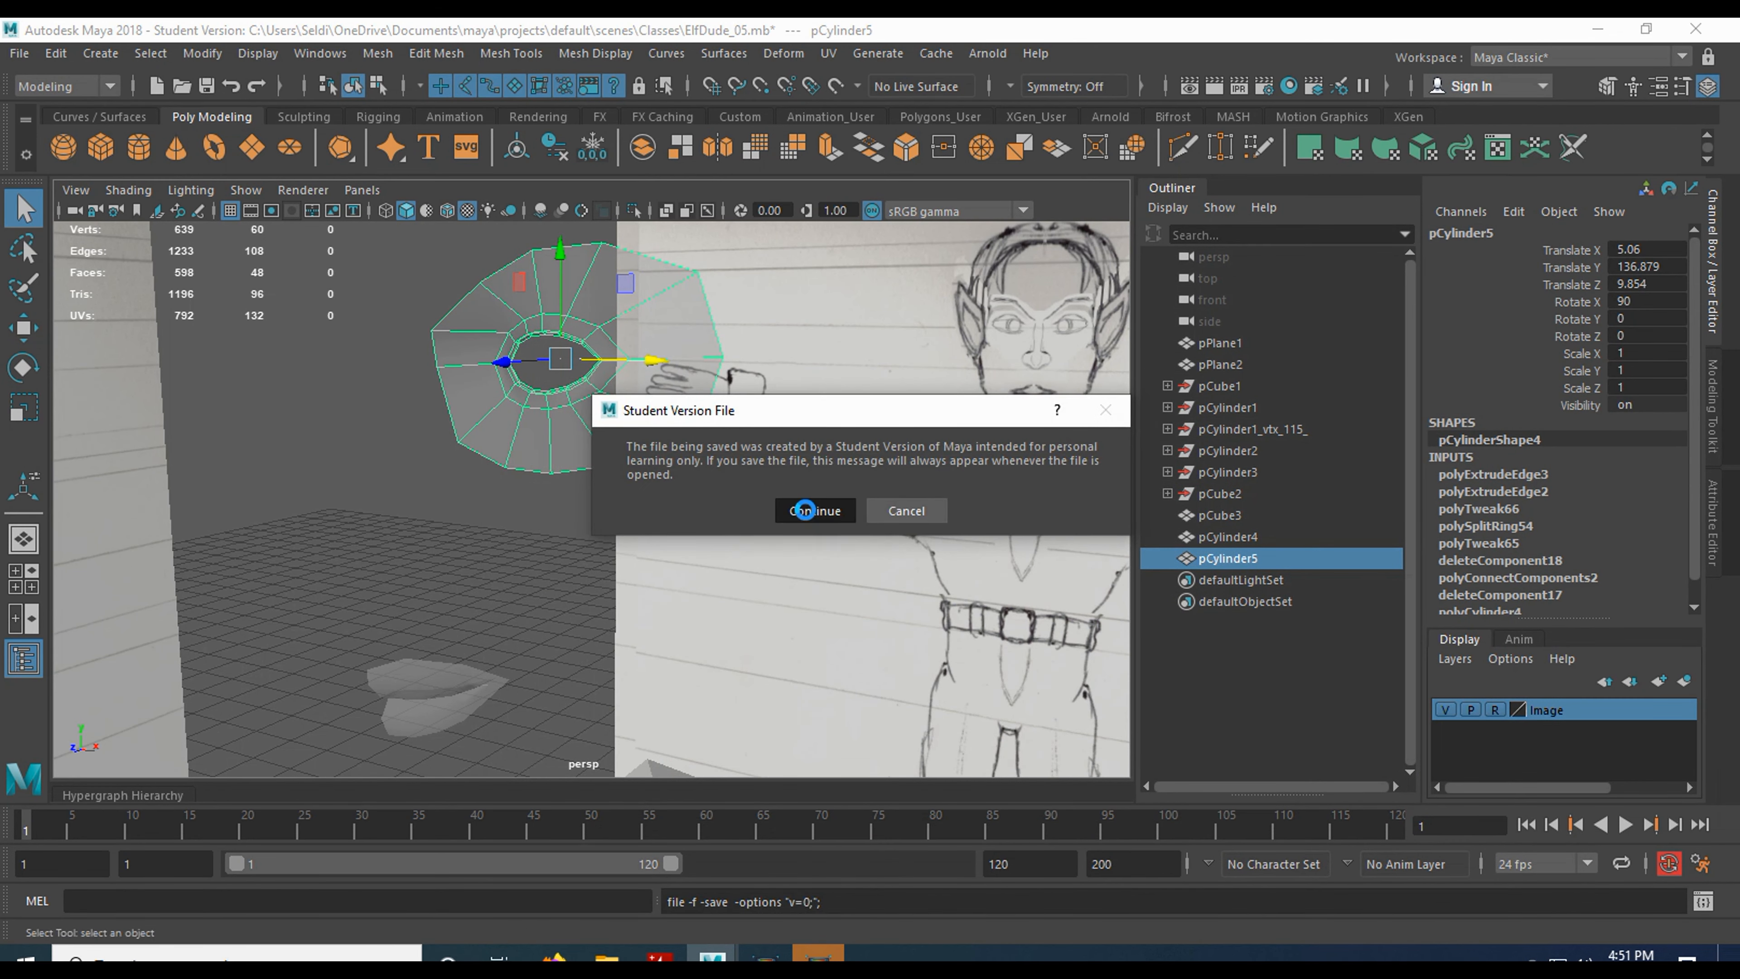
{"action": "left_click", "coordinate": [810, 511]}
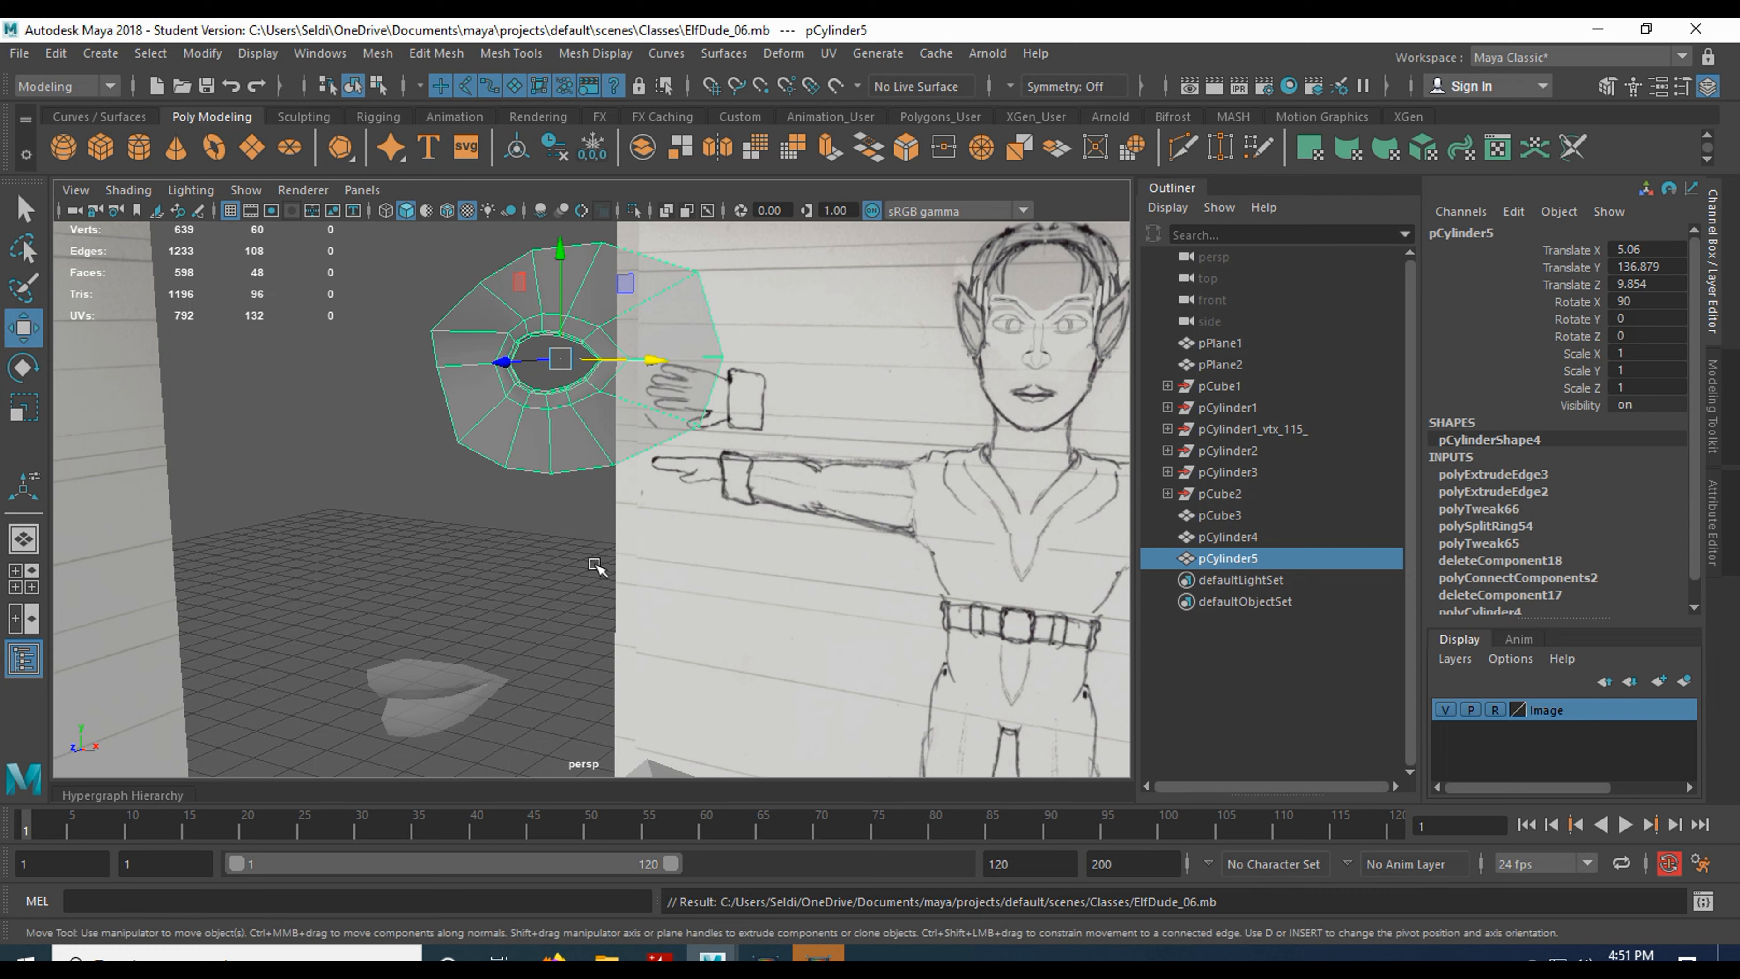